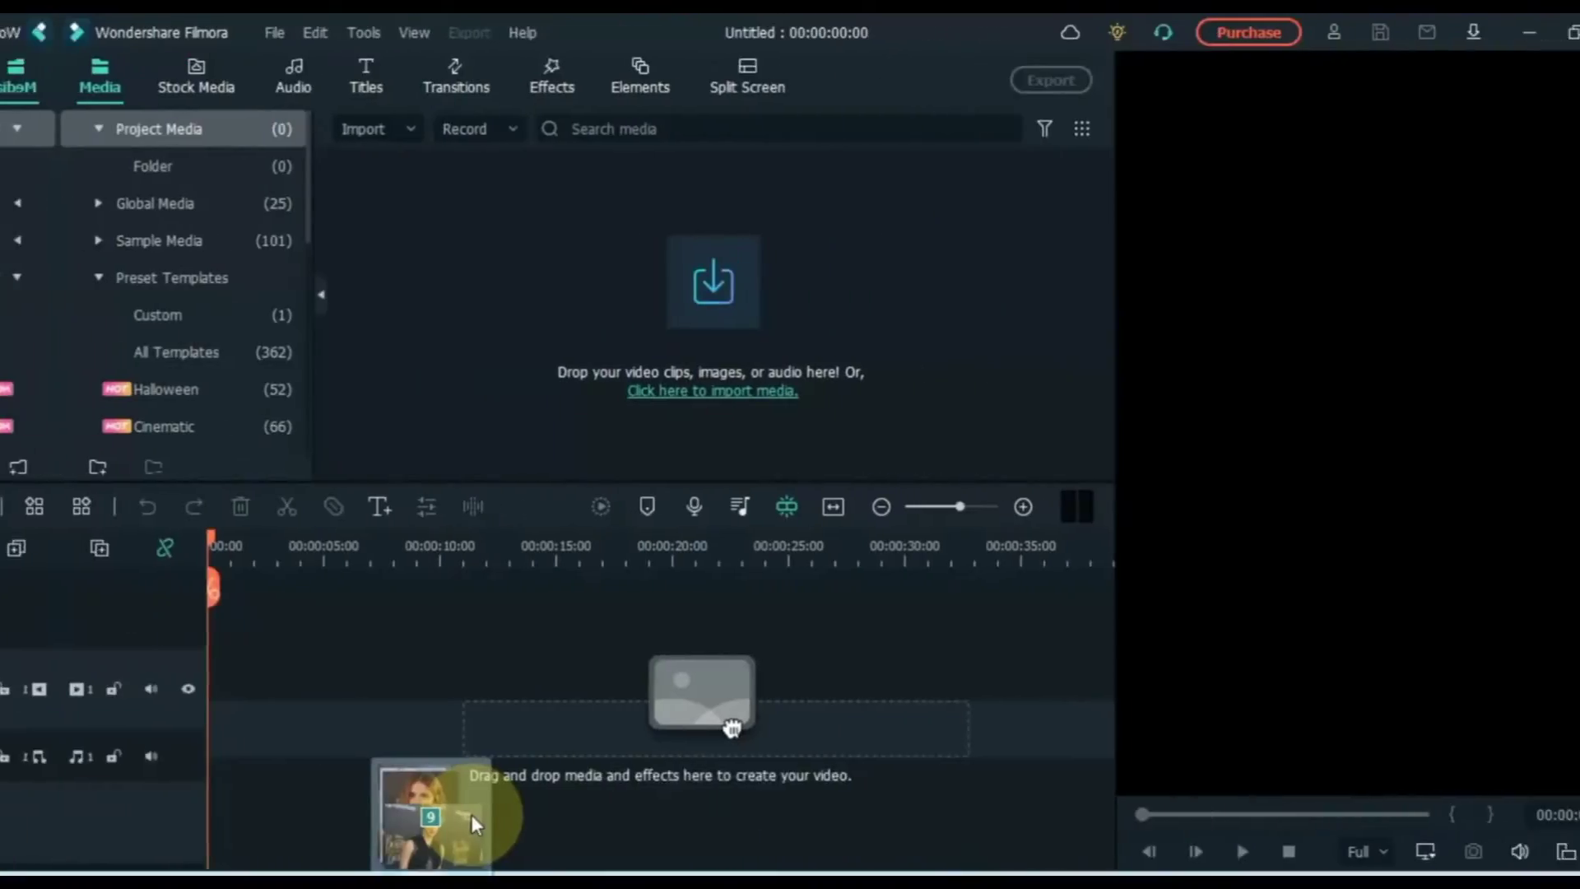
# Import the nine dated portrait photos and place the 2001 photo as the first timeline clip
pyautogui.moveTo(470, 813); pyautogui.dragTo(411, 822)
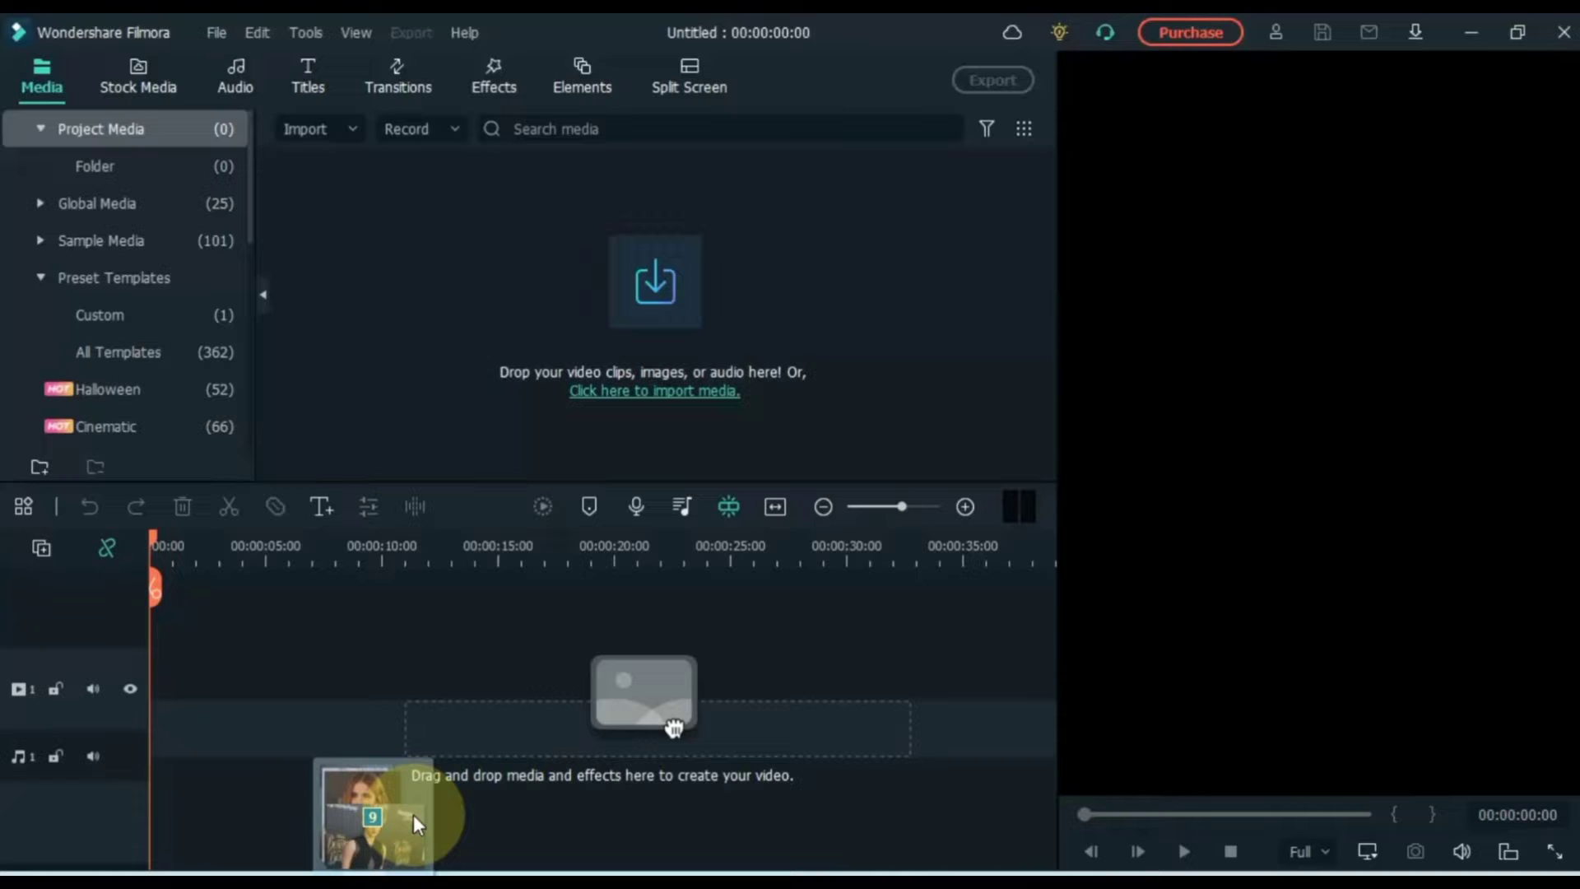
pyautogui.moveTo(413, 813); pyautogui.dragTo(573, 330)
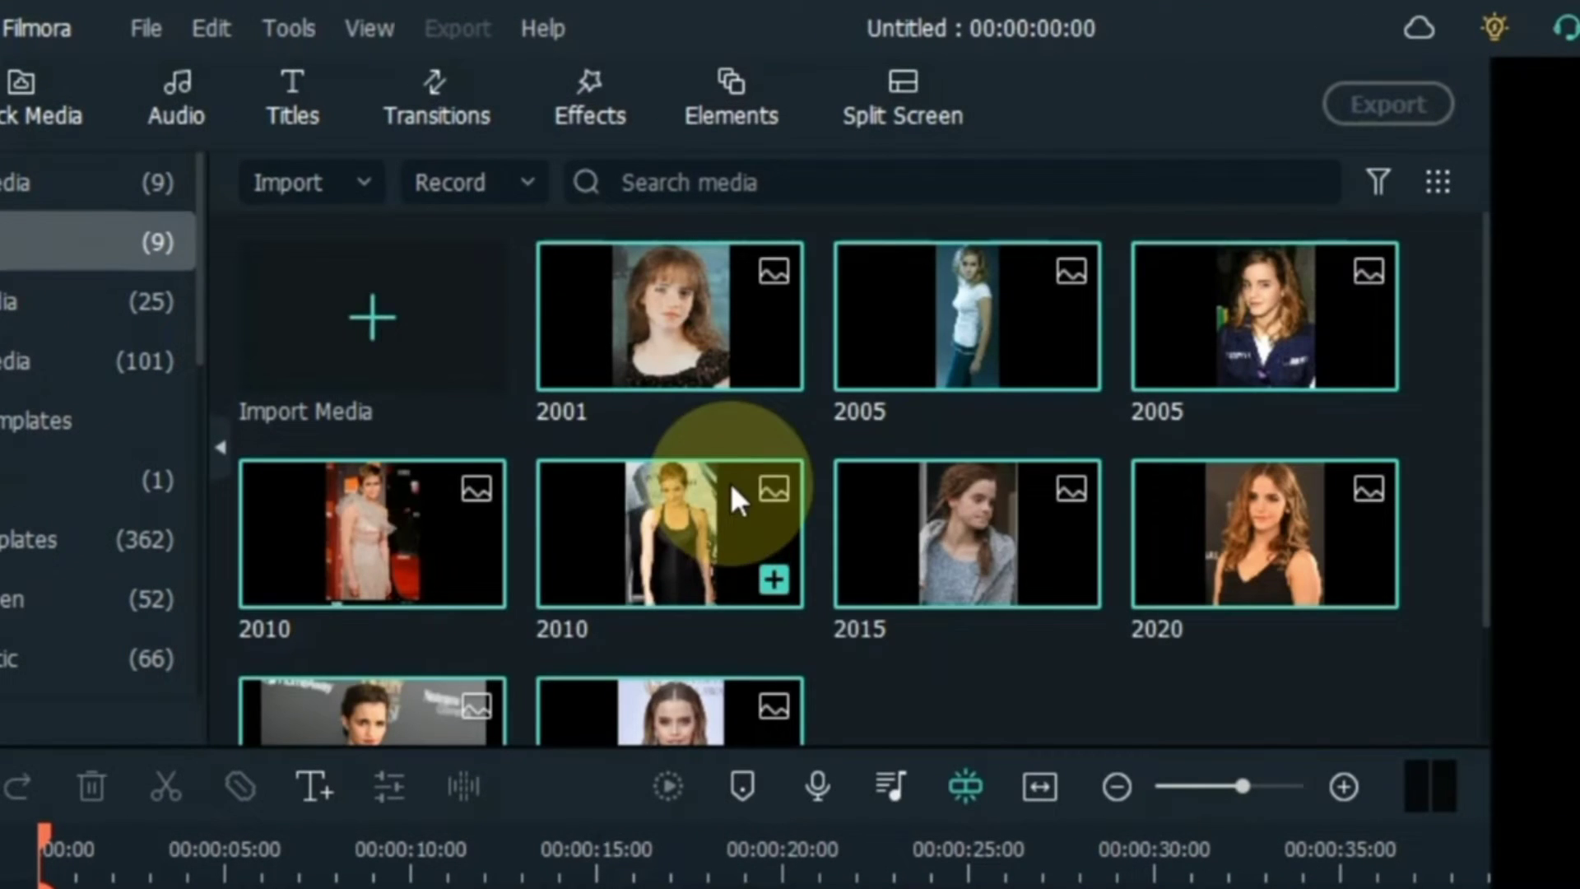
pyautogui.click(994, 668)
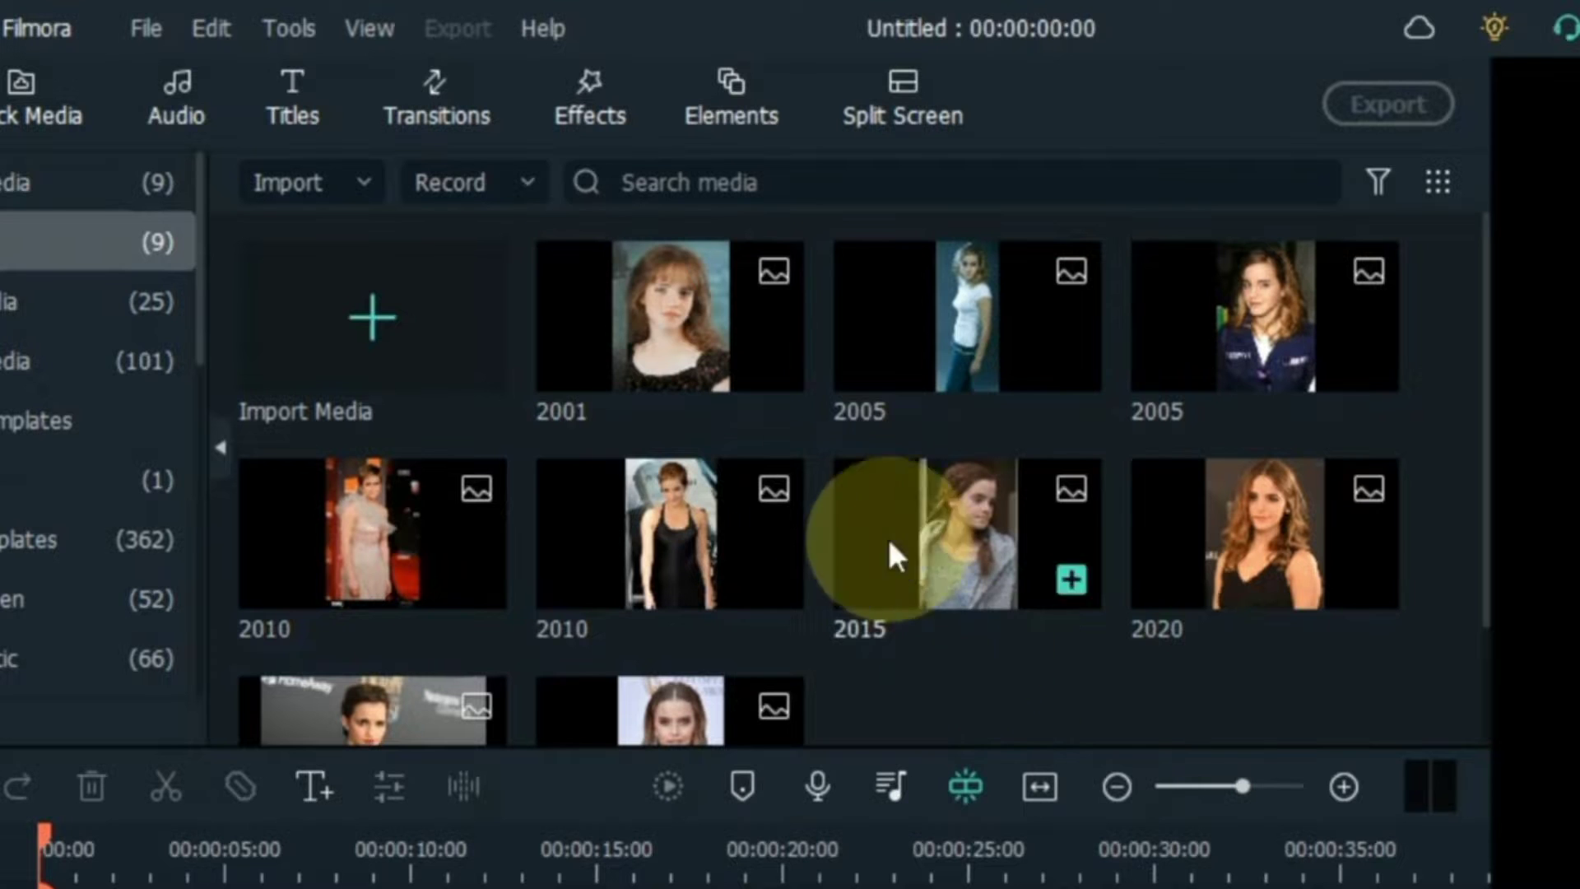
pyautogui.moveTo(652, 341); pyautogui.dragTo(54, 888)
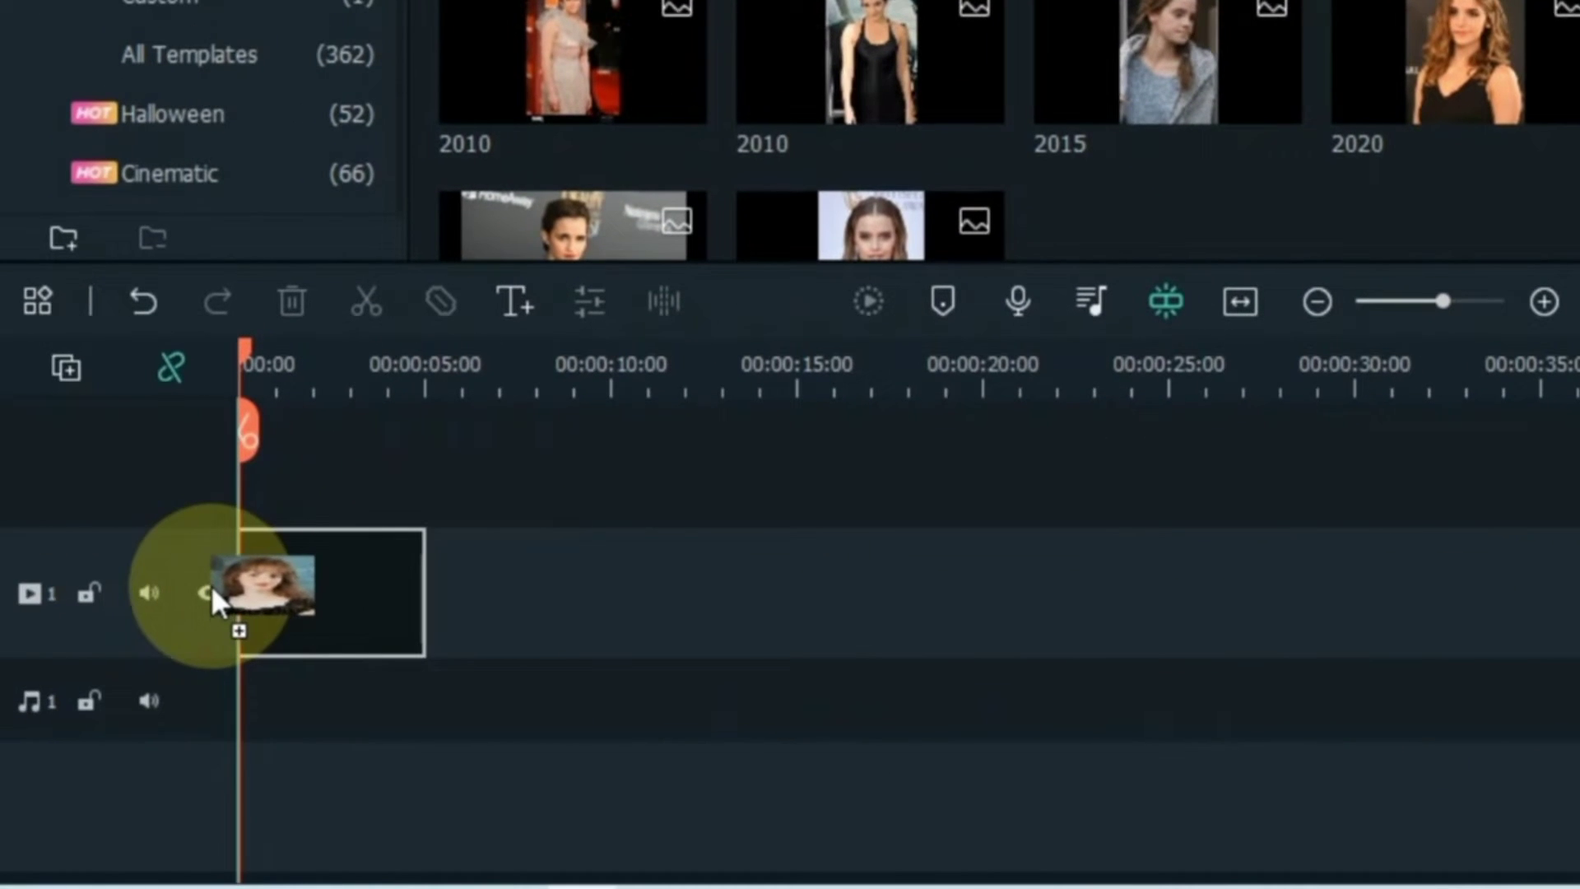
pyautogui.moveTo(210, 586); pyautogui.dragTo(210, 587)
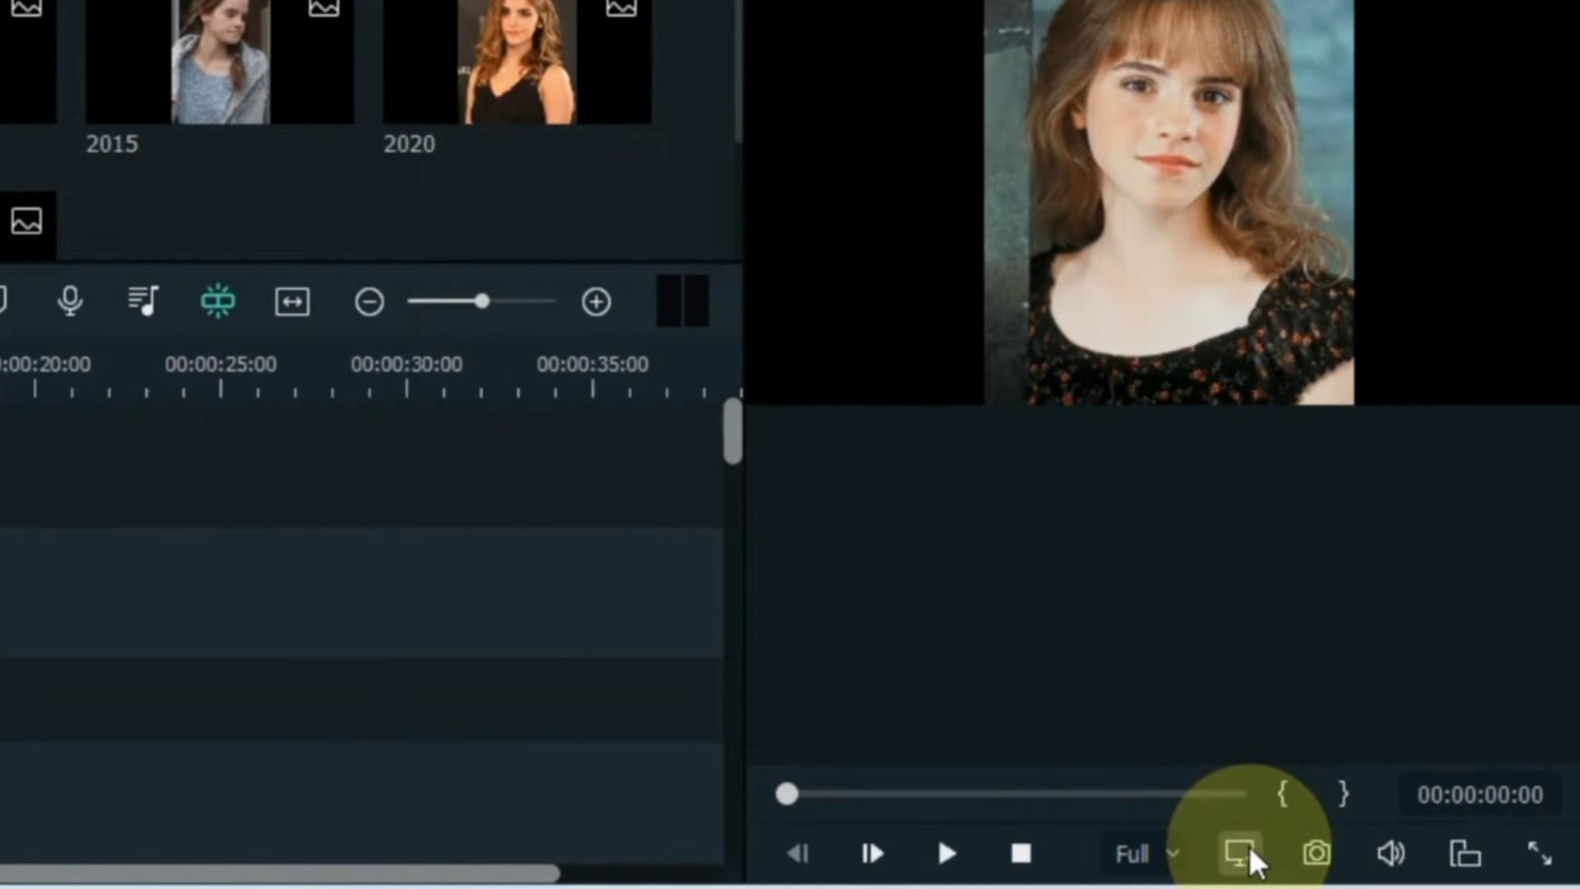
# Change the project aspect ratio to 9:16 (Portrait), 1080x1920
pyautogui.click(1248, 848)
pyautogui.click(1276, 600)
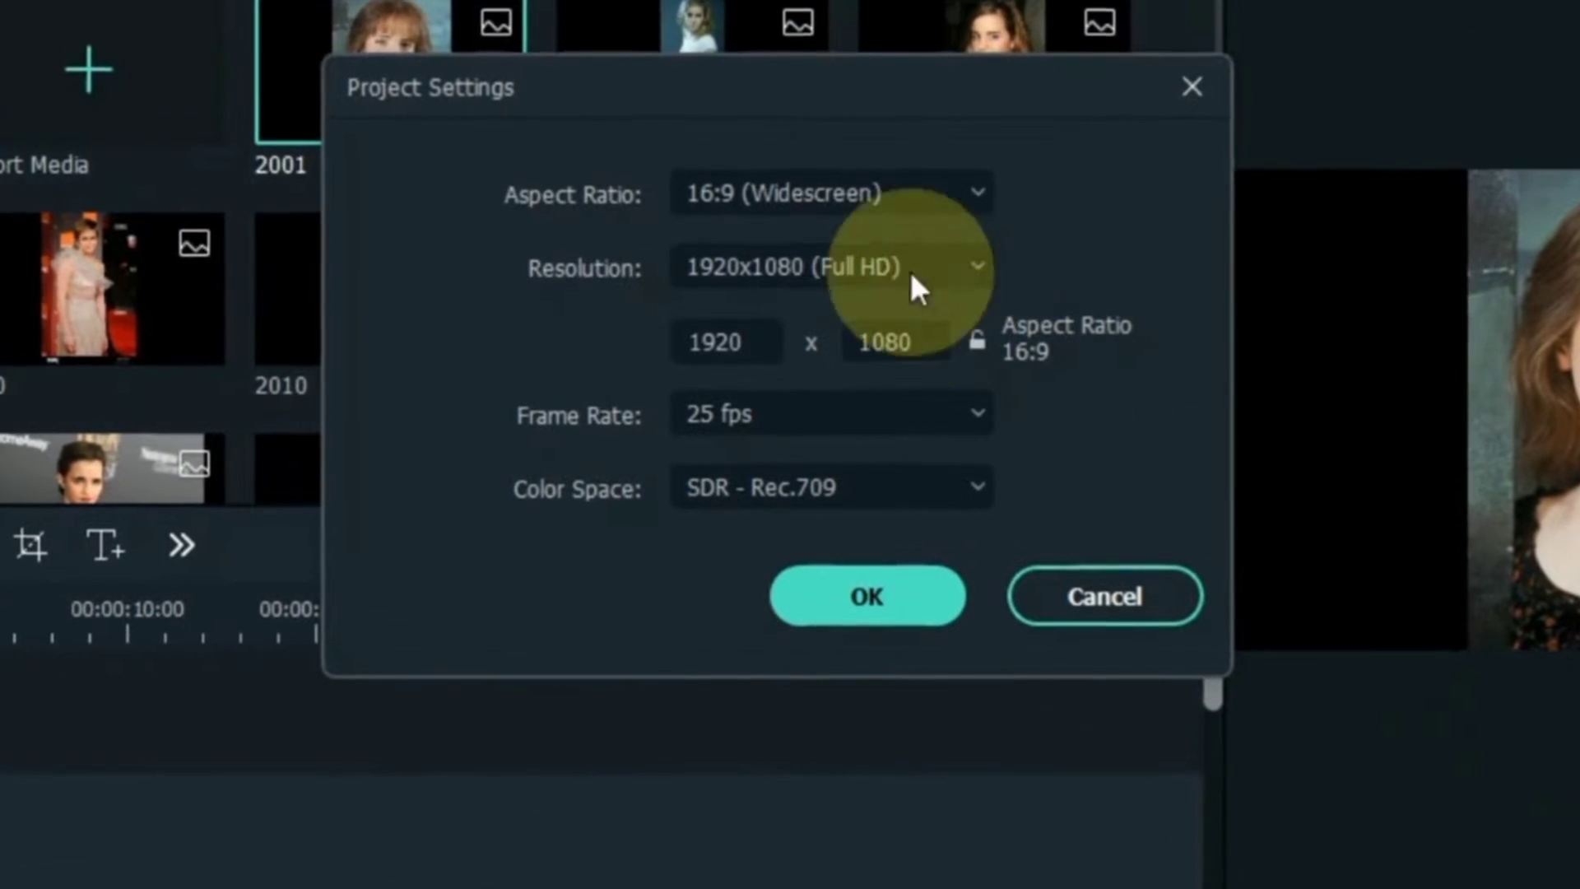
pyautogui.click(836, 194)
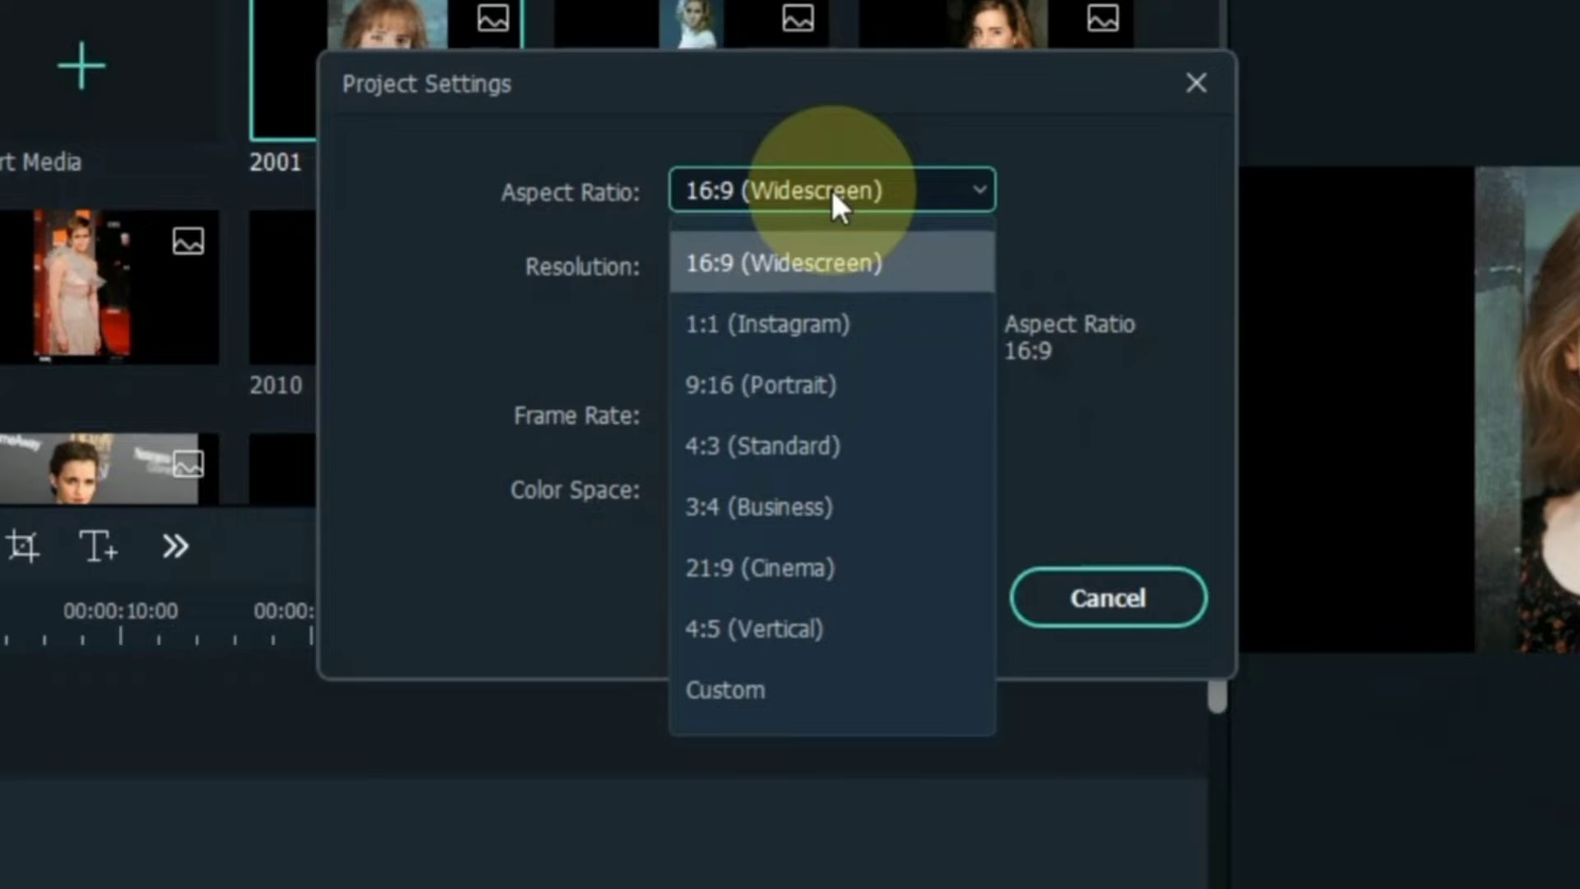
pyautogui.click(827, 383)
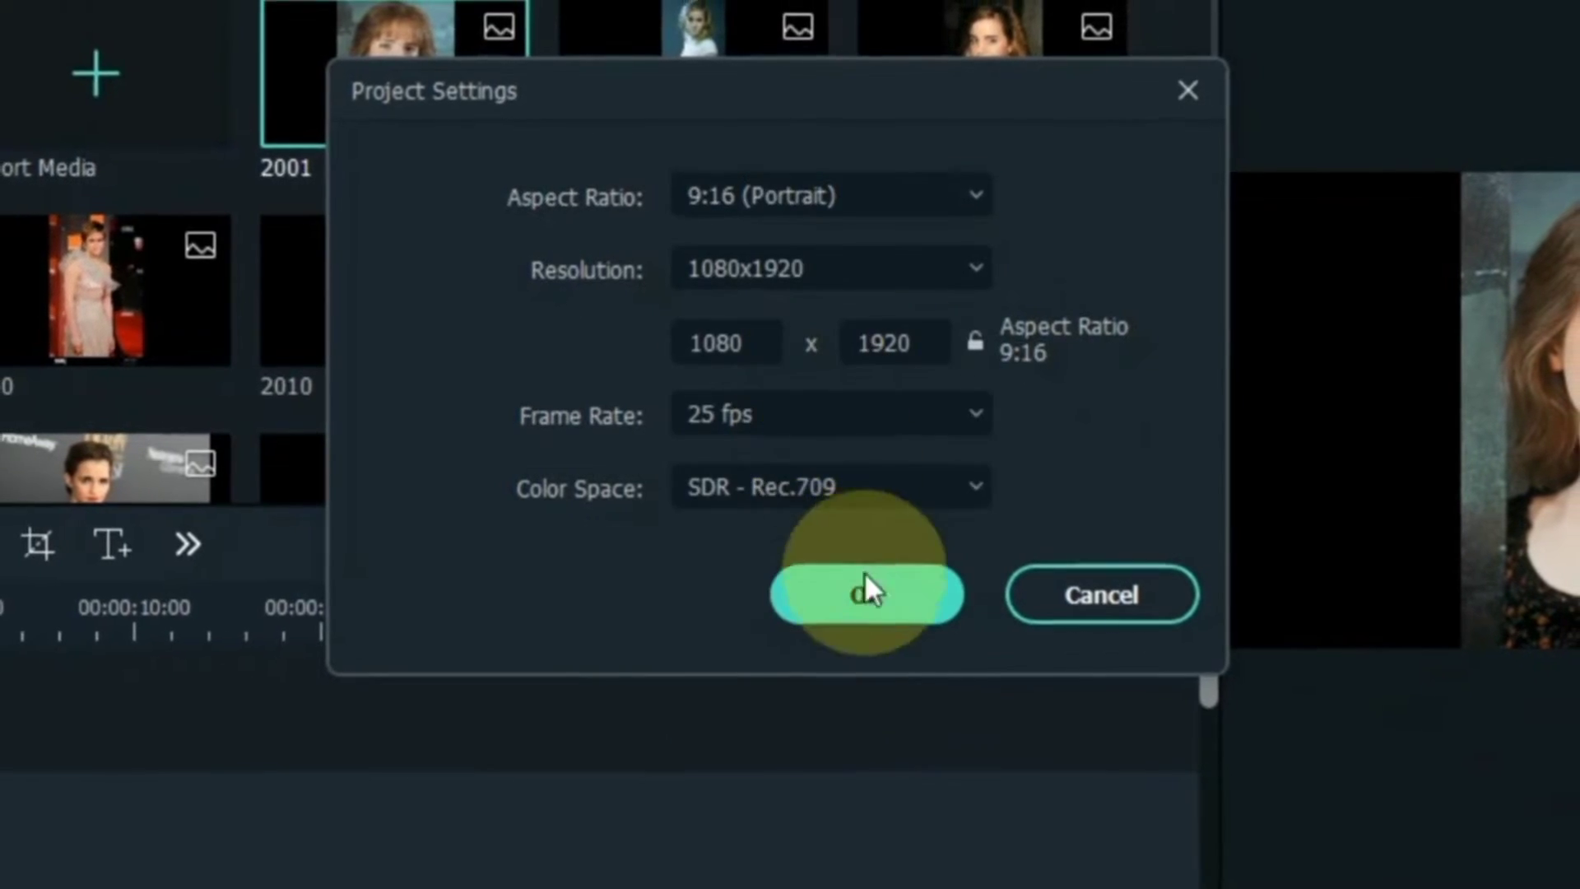
pyautogui.click(864, 591)
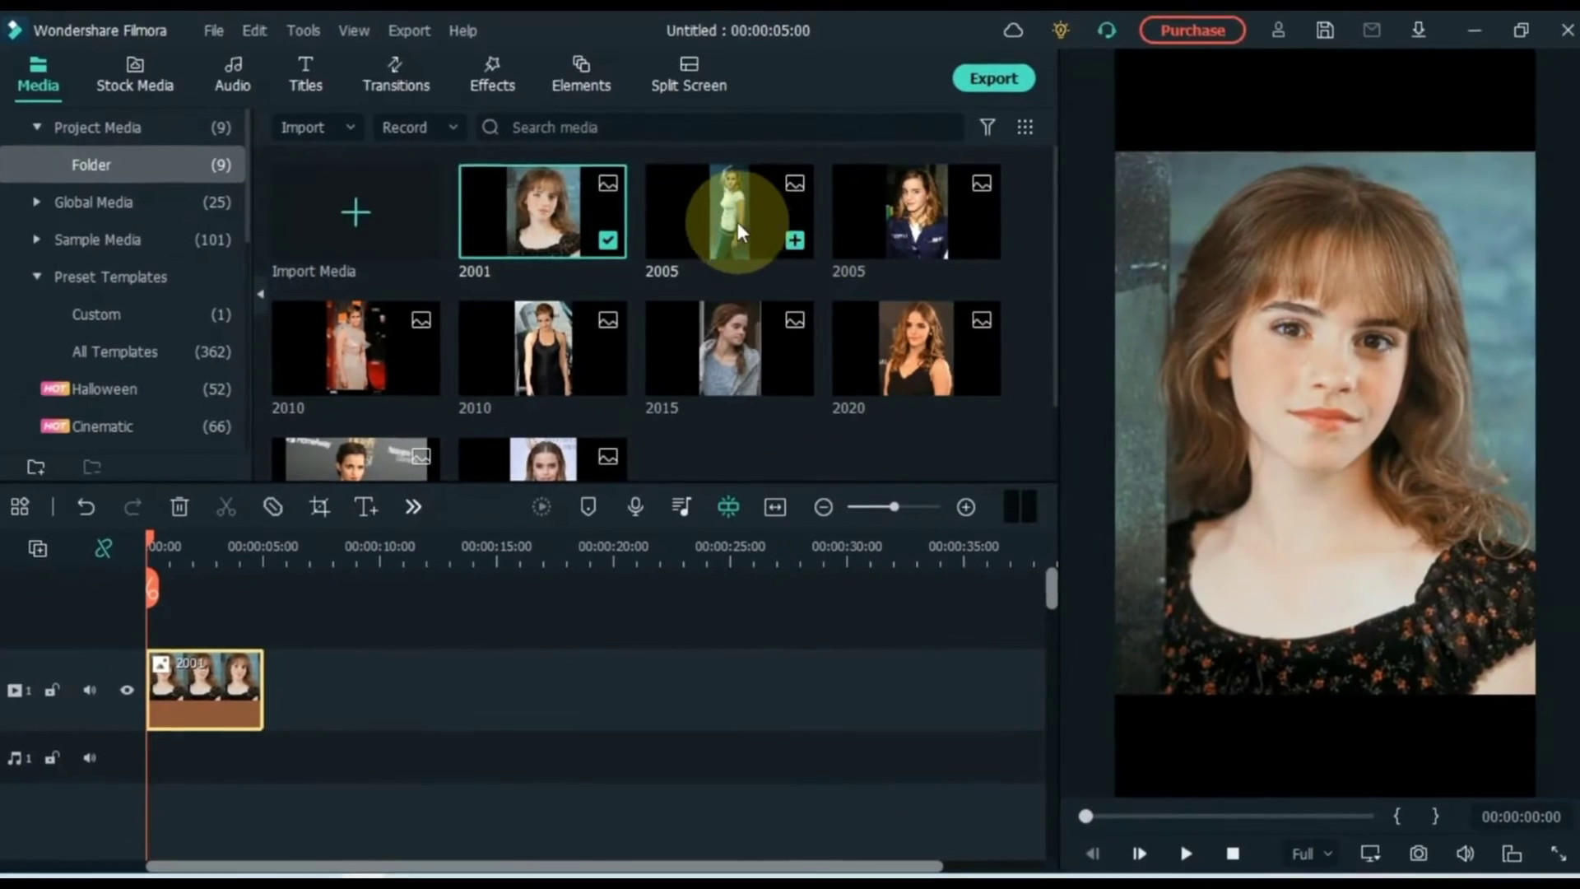
# Add the 2005, 2010, 2015, 2020 and 2022 photos after the 2001 clip in year order
pyautogui.moveTo(737, 220); pyautogui.dragTo(272, 668)
pyautogui.moveTo(914, 222); pyautogui.dragTo(395, 667)
pyautogui.moveTo(316, 393); pyautogui.dragTo(494, 675)
pyautogui.moveTo(530, 343); pyautogui.dragTo(641, 679)
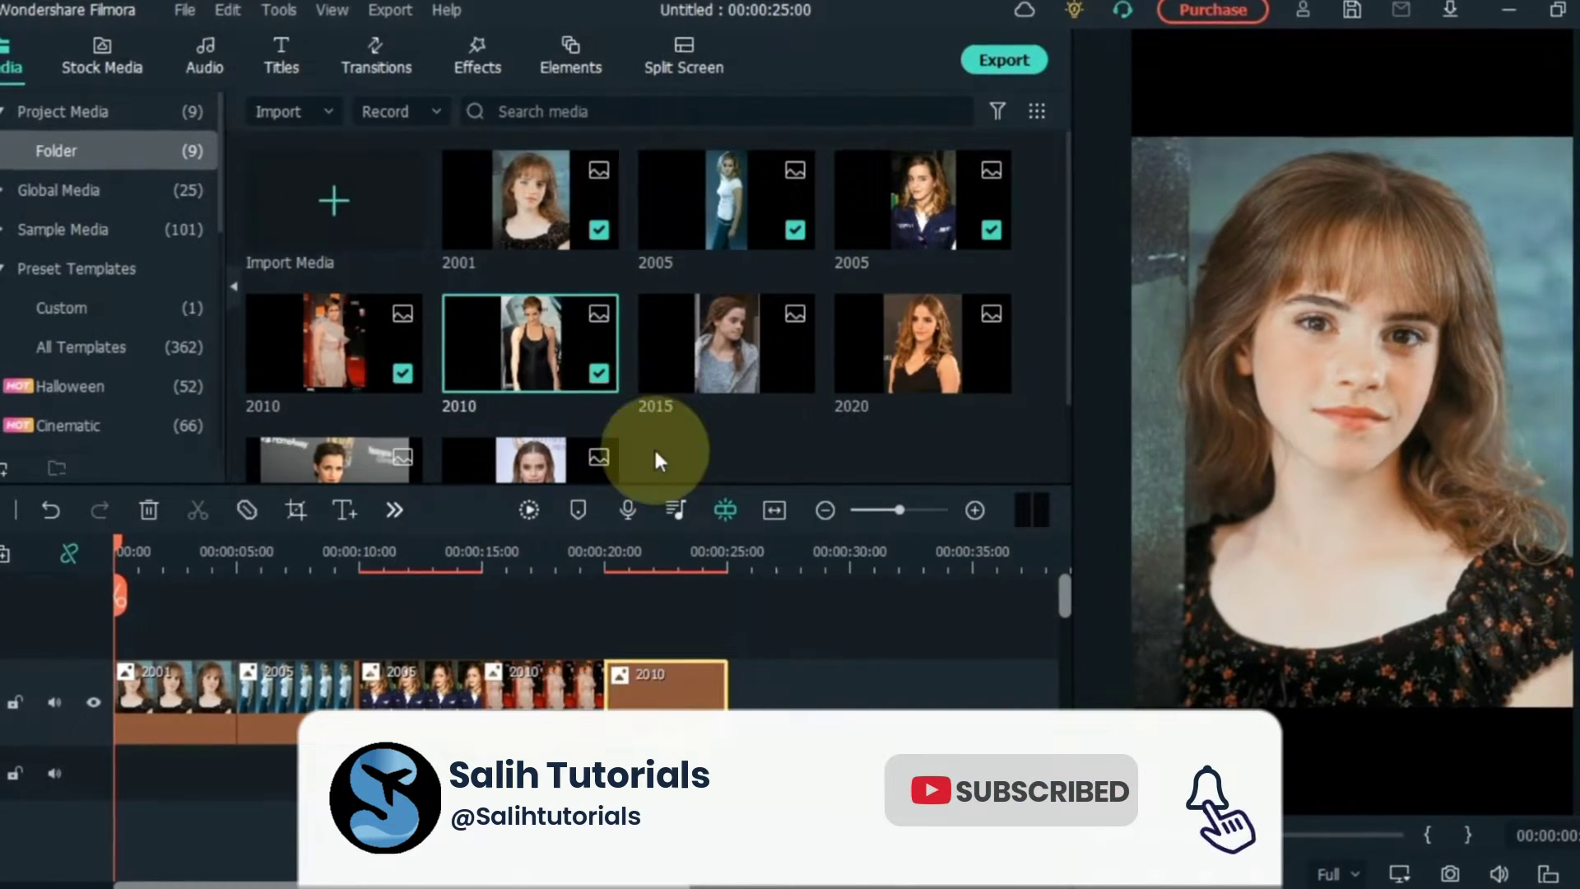
pyautogui.moveTo(724, 346); pyautogui.dragTo(755, 672)
pyautogui.moveTo(881, 352); pyautogui.dragTo(868, 671)
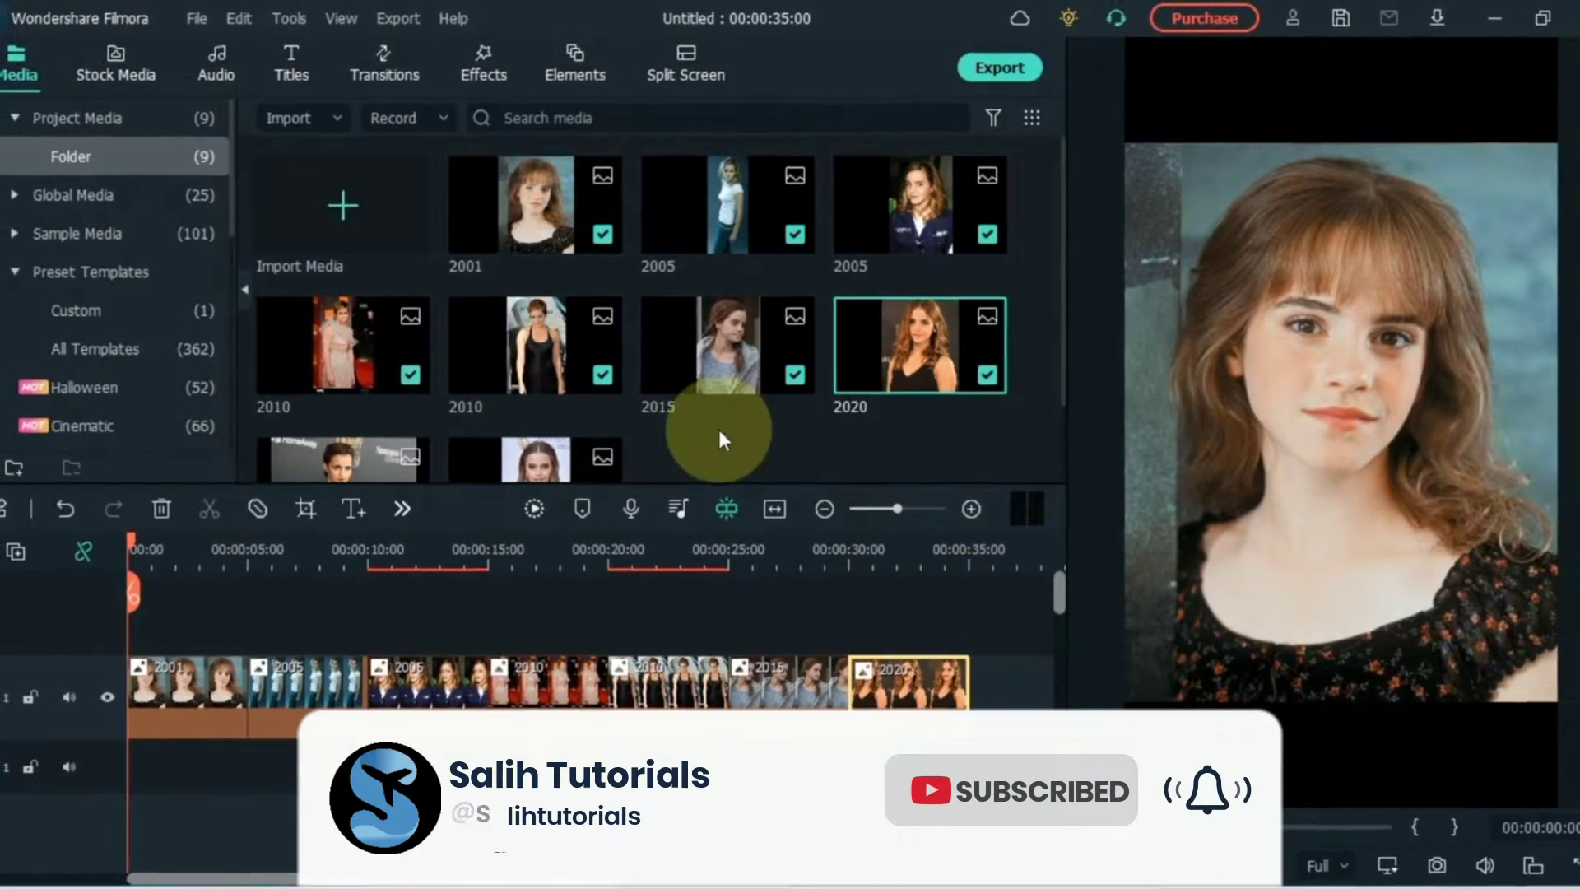
pyautogui.scroll(-3, 720, 436)
pyautogui.moveTo(346, 387); pyautogui.dragTo(983, 699)
pyautogui.moveTo(584, 872); pyautogui.dragTo(674, 872)
pyautogui.moveTo(526, 412); pyautogui.dragTo(839, 697)
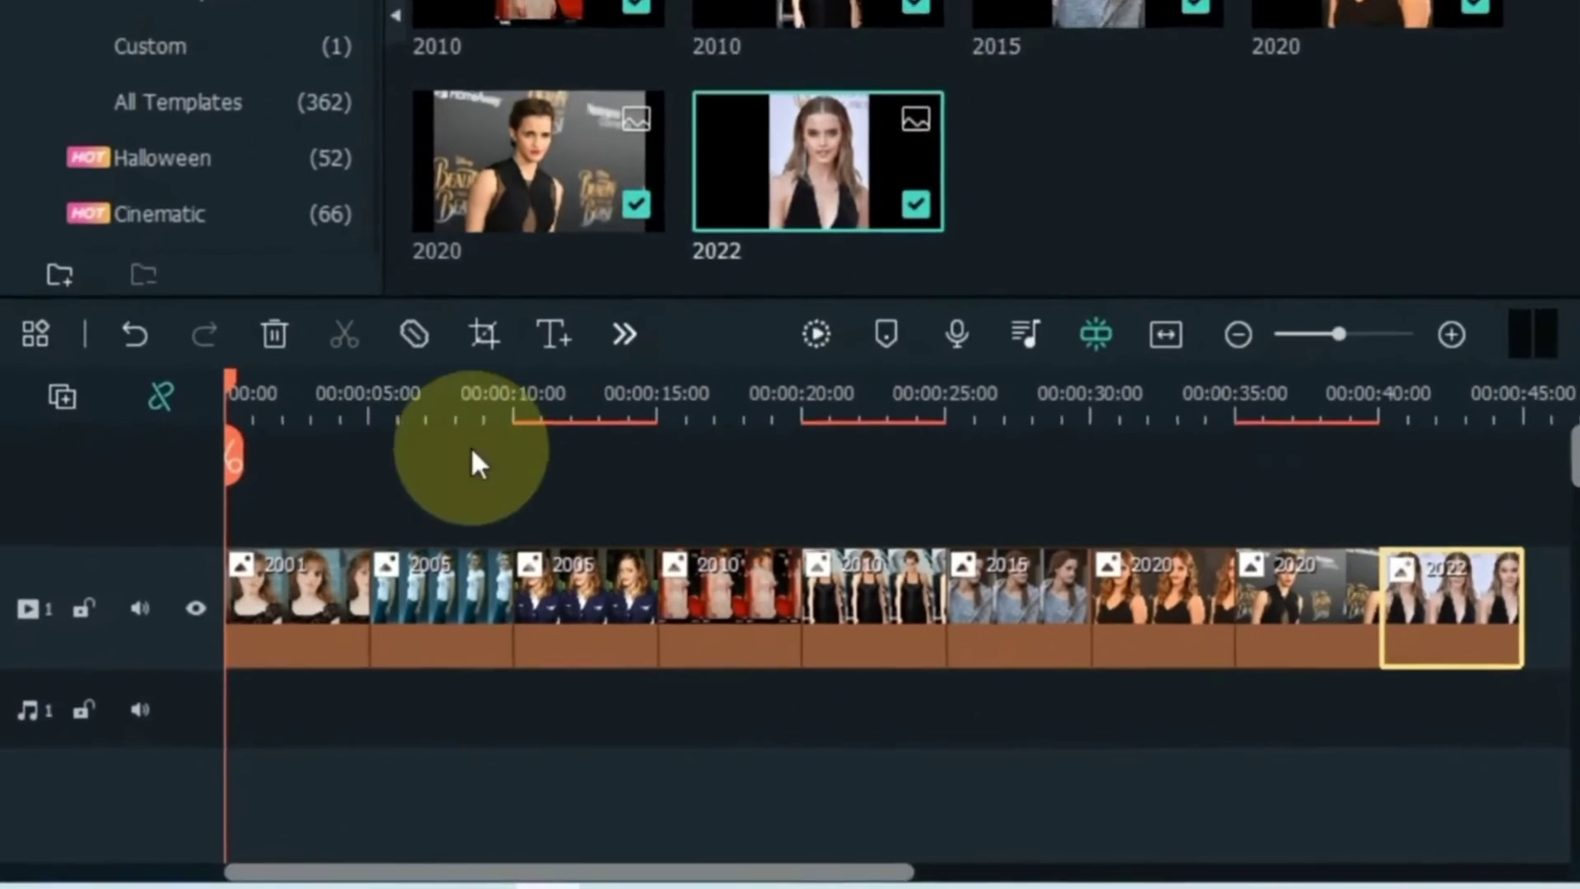
# Crop the 2001 photo and the first 2005 photo to a 9:16 ratio
pyautogui.click(302, 393)
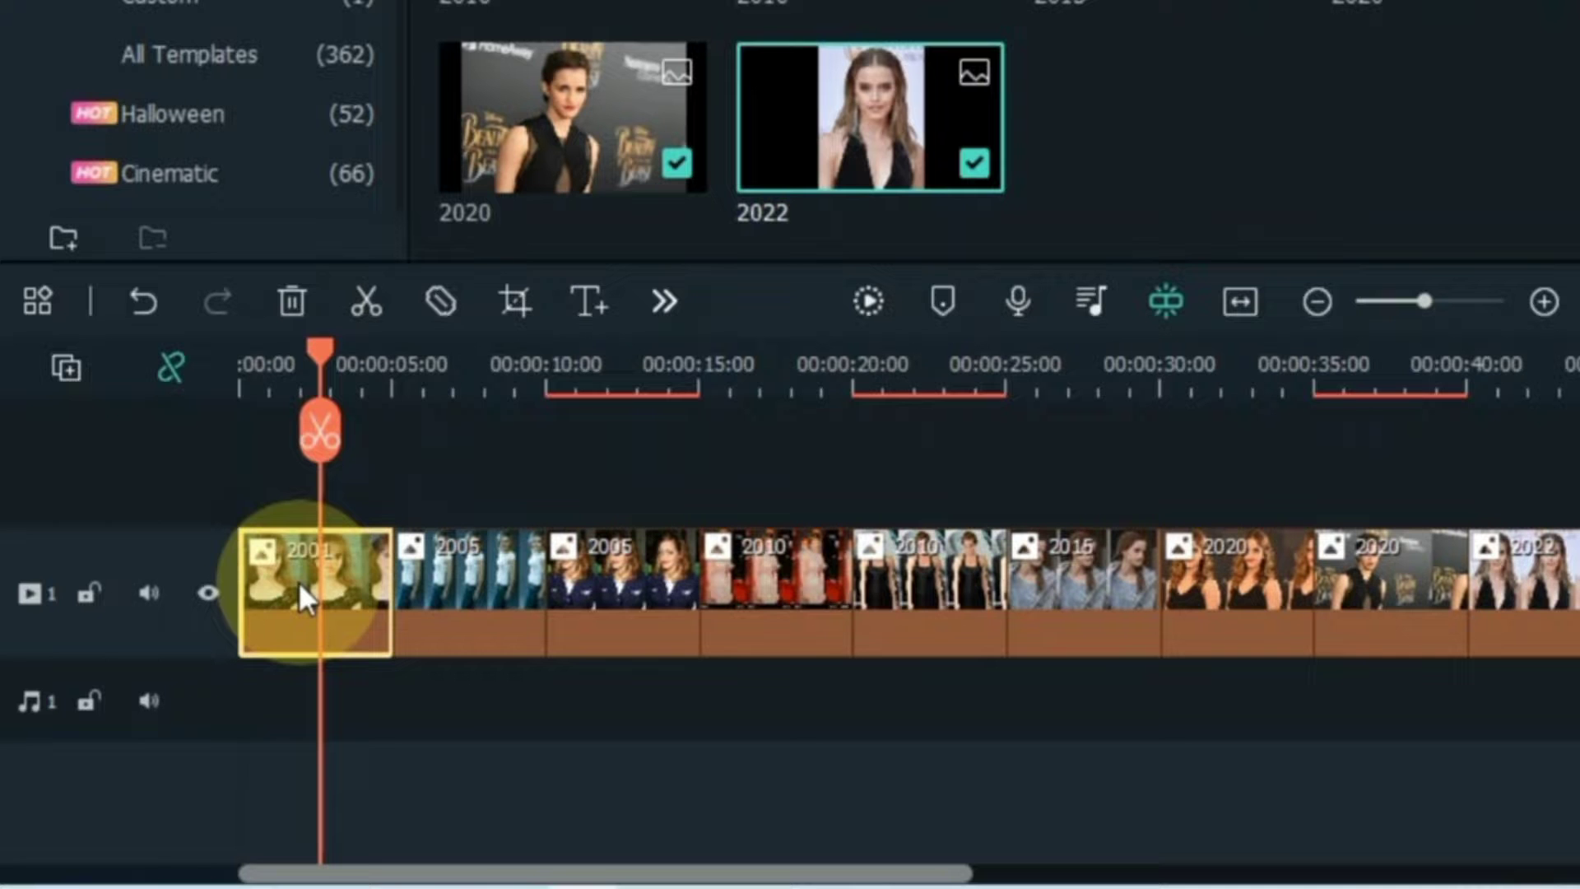
pyautogui.click(513, 301)
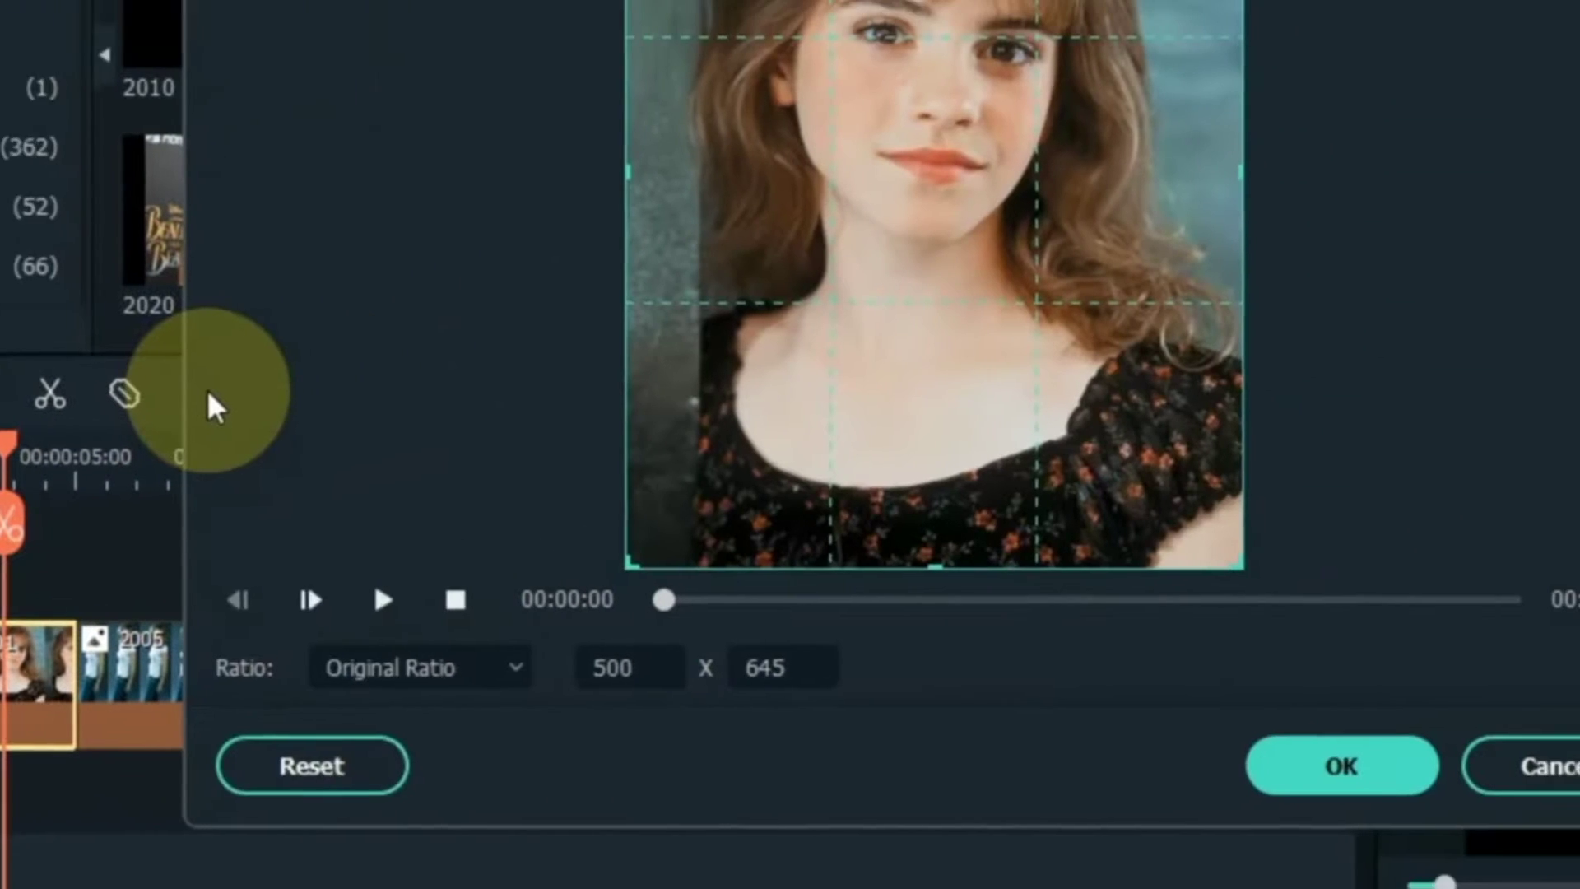
pyautogui.click(390, 667)
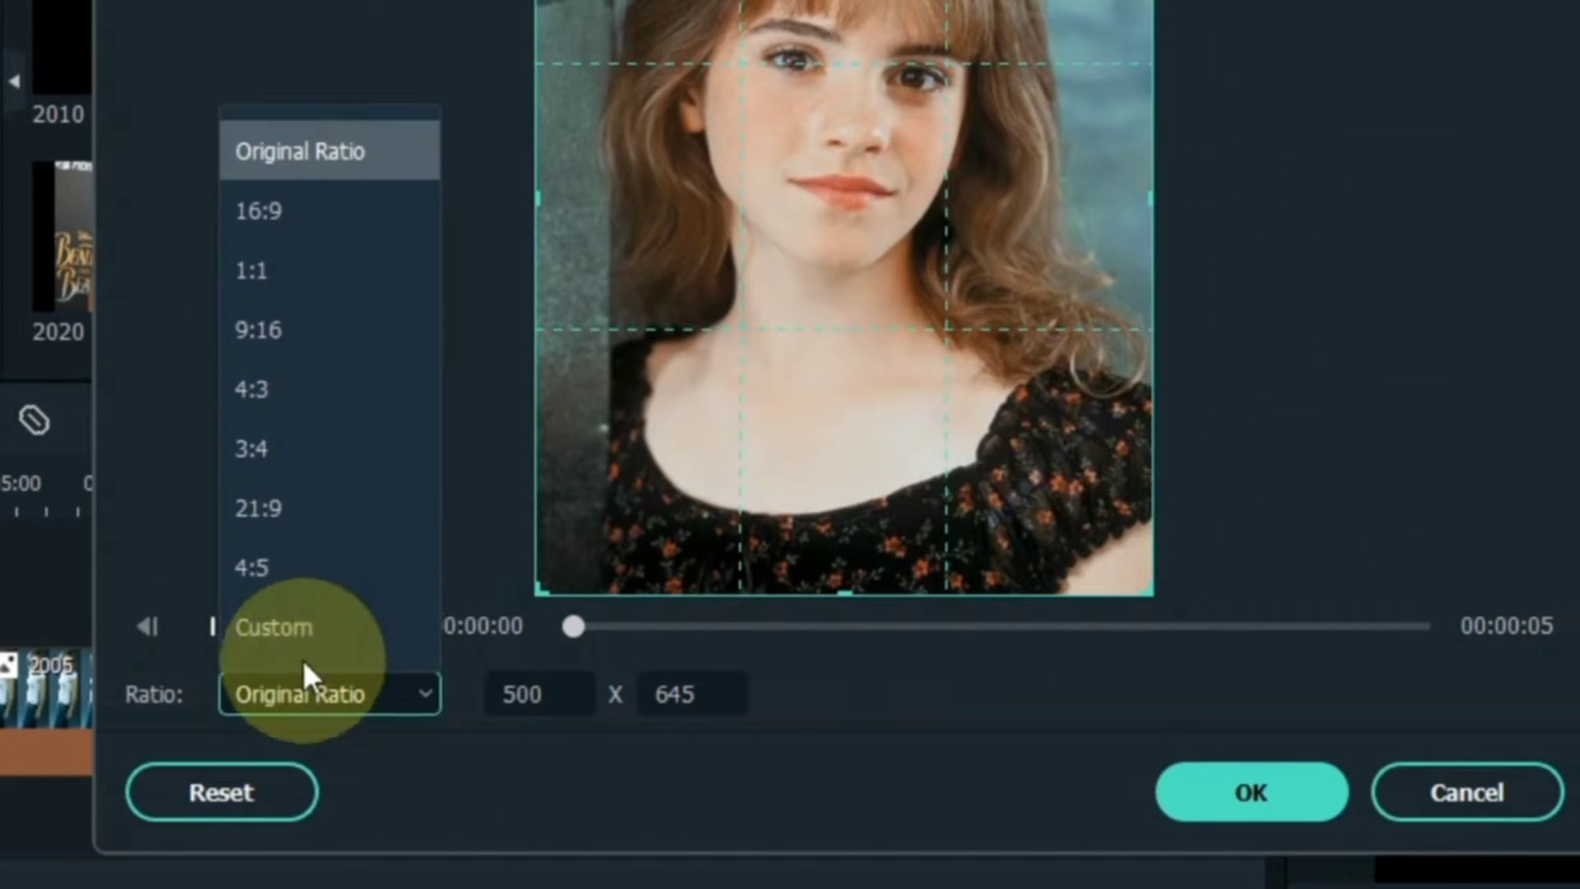
pyautogui.click(302, 321)
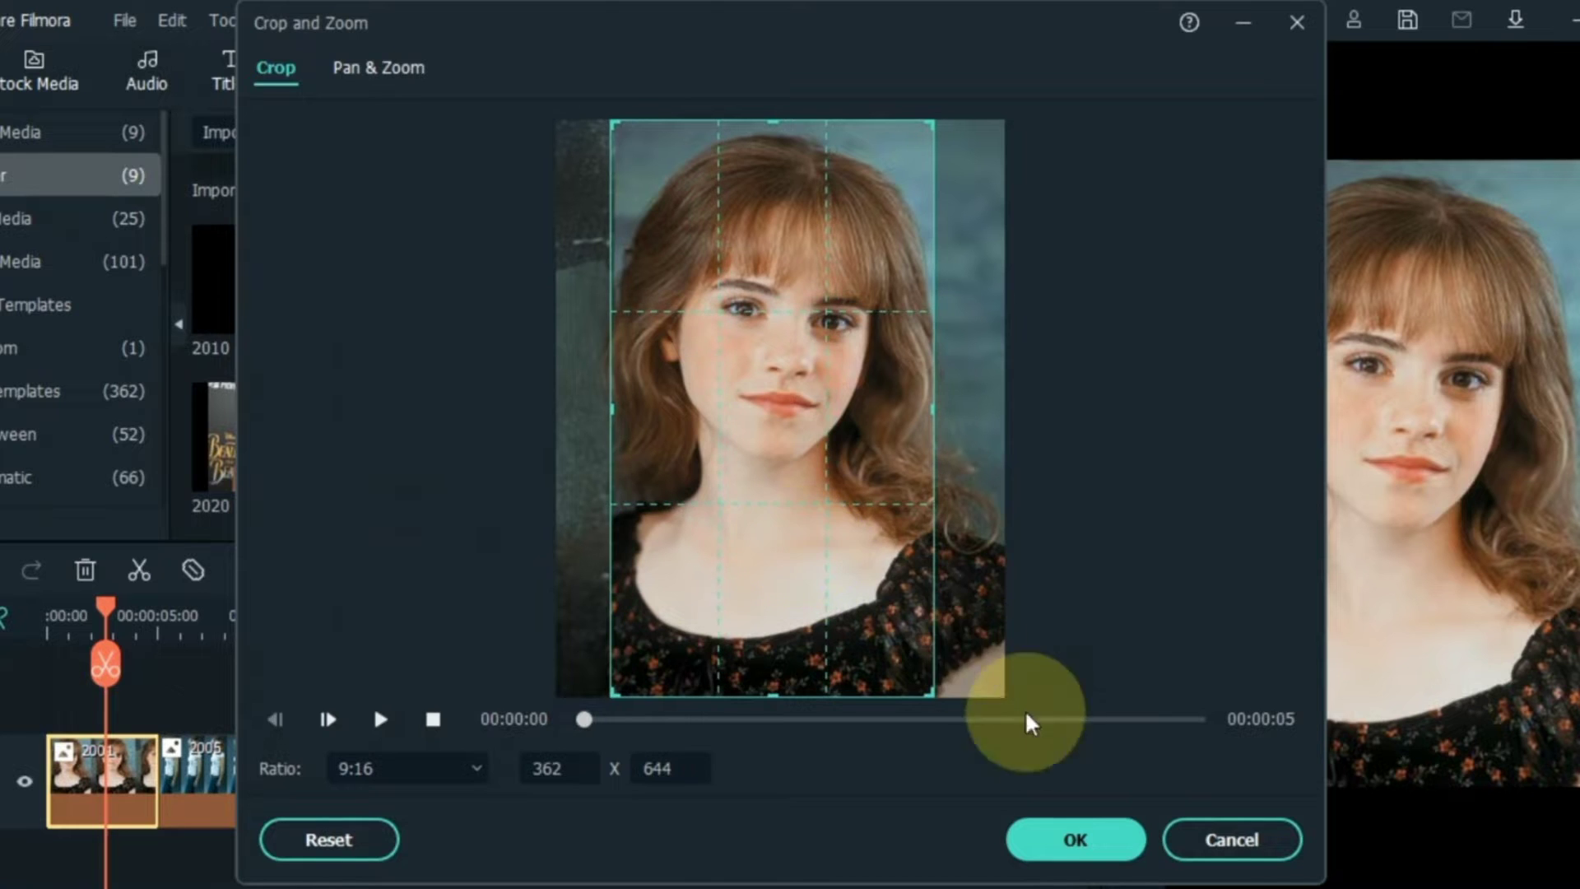
pyautogui.click(1075, 838)
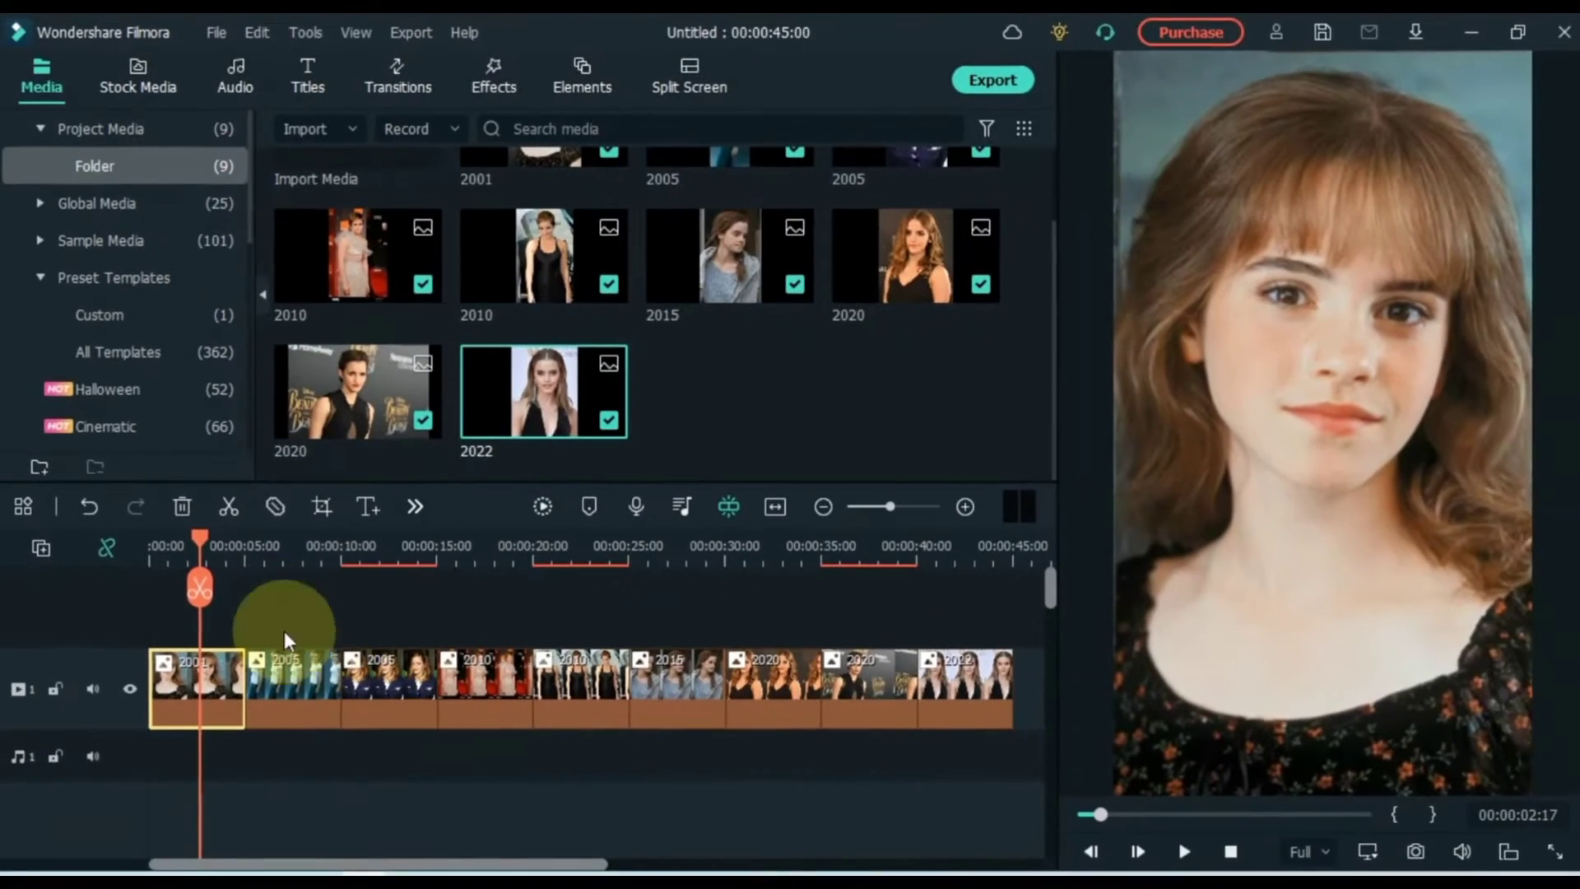
pyautogui.click(299, 529)
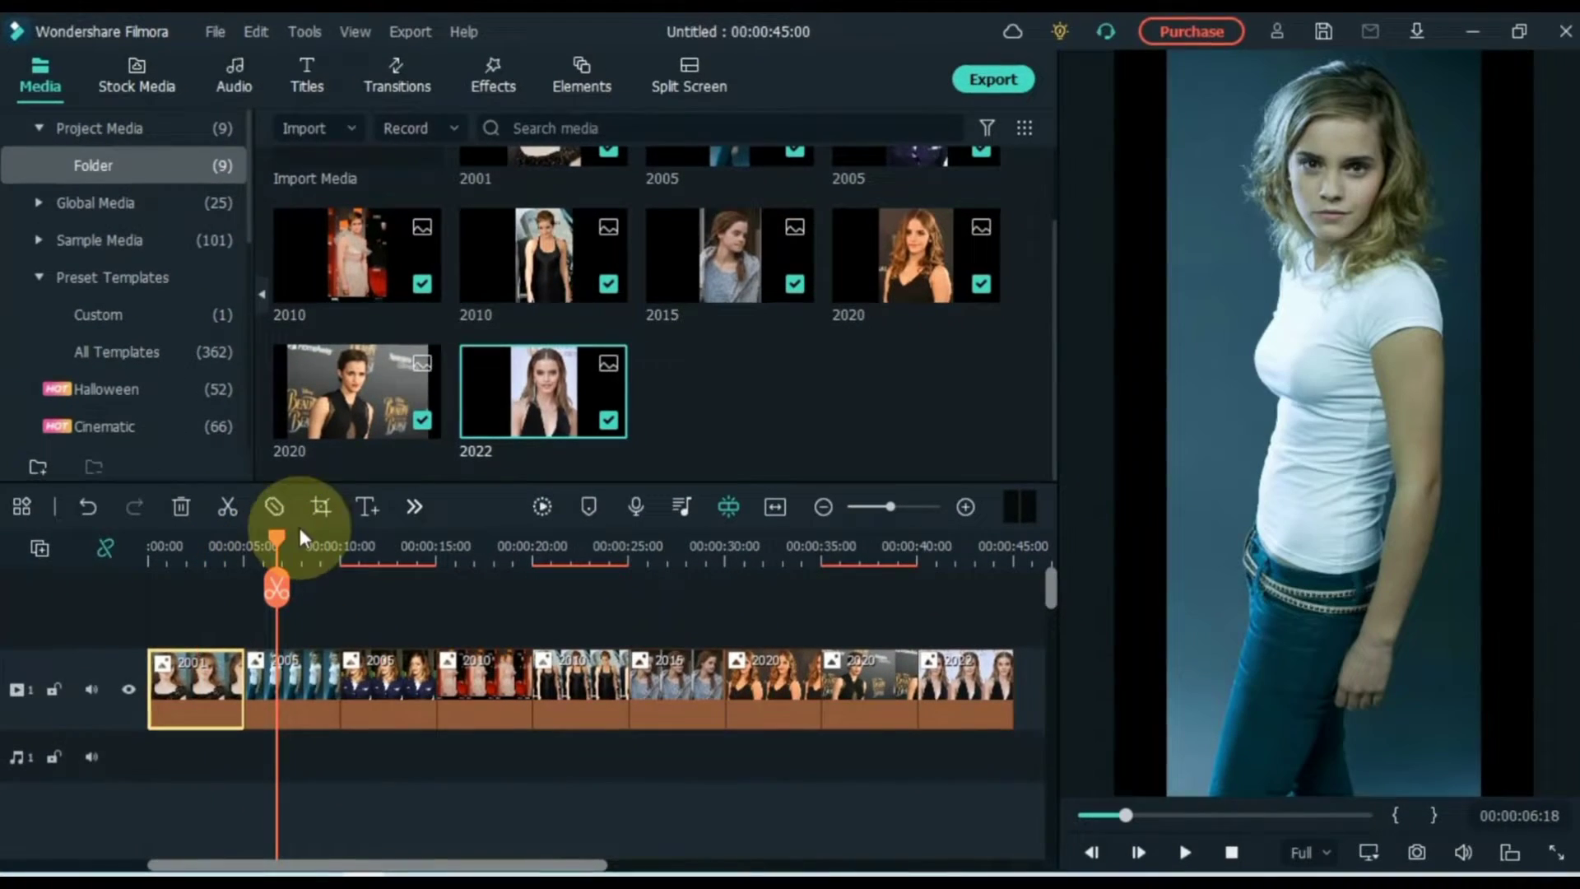
pyautogui.click(320, 506)
pyautogui.click(457, 680)
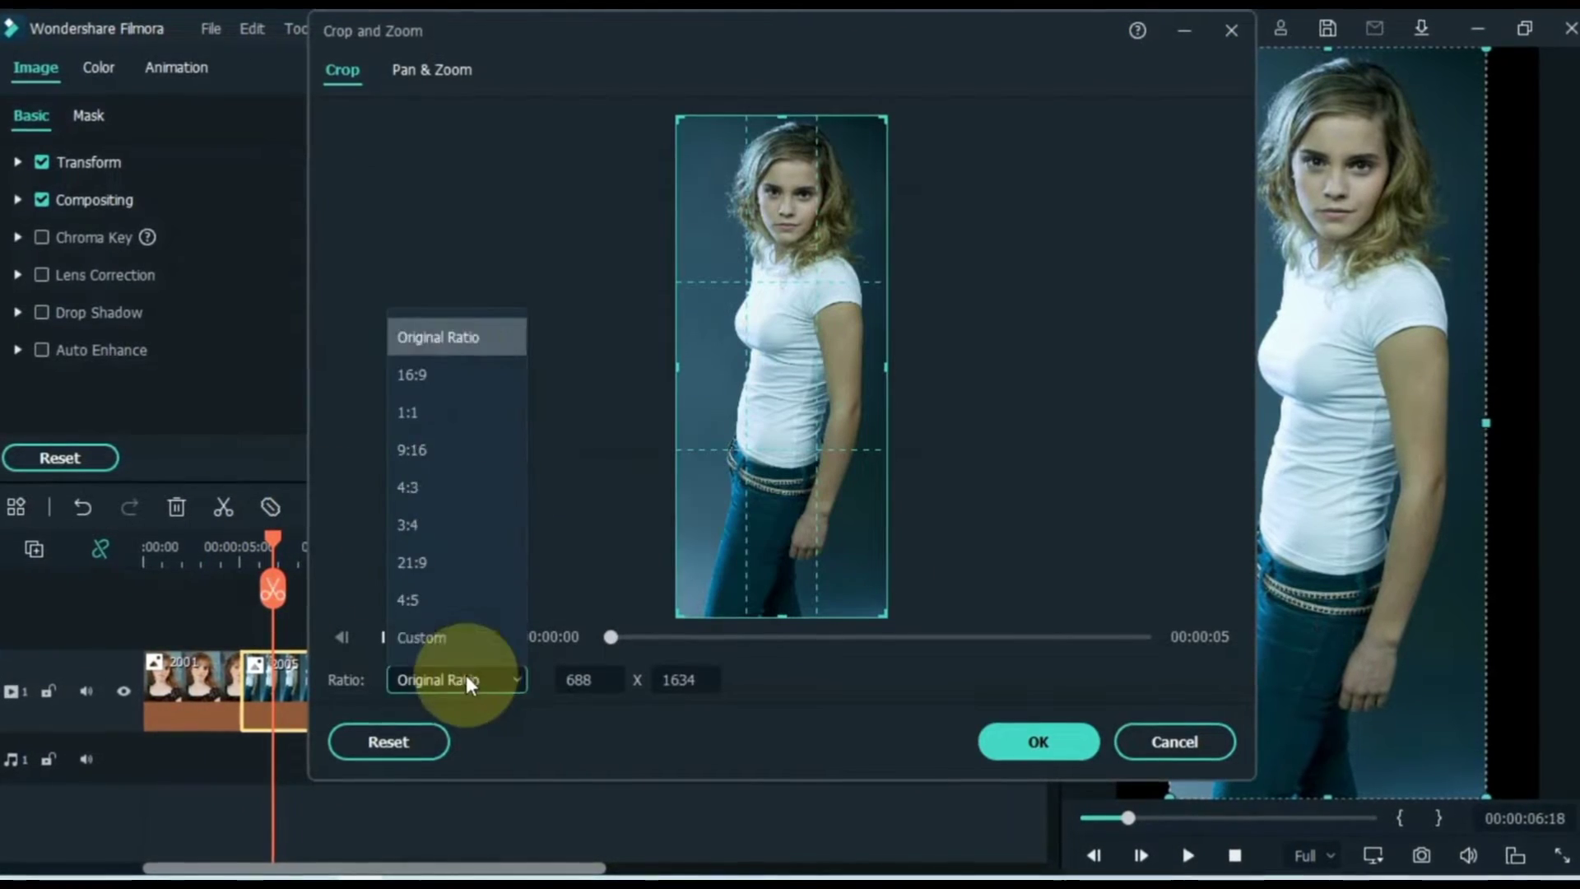
pyautogui.click(465, 453)
pyautogui.click(1038, 742)
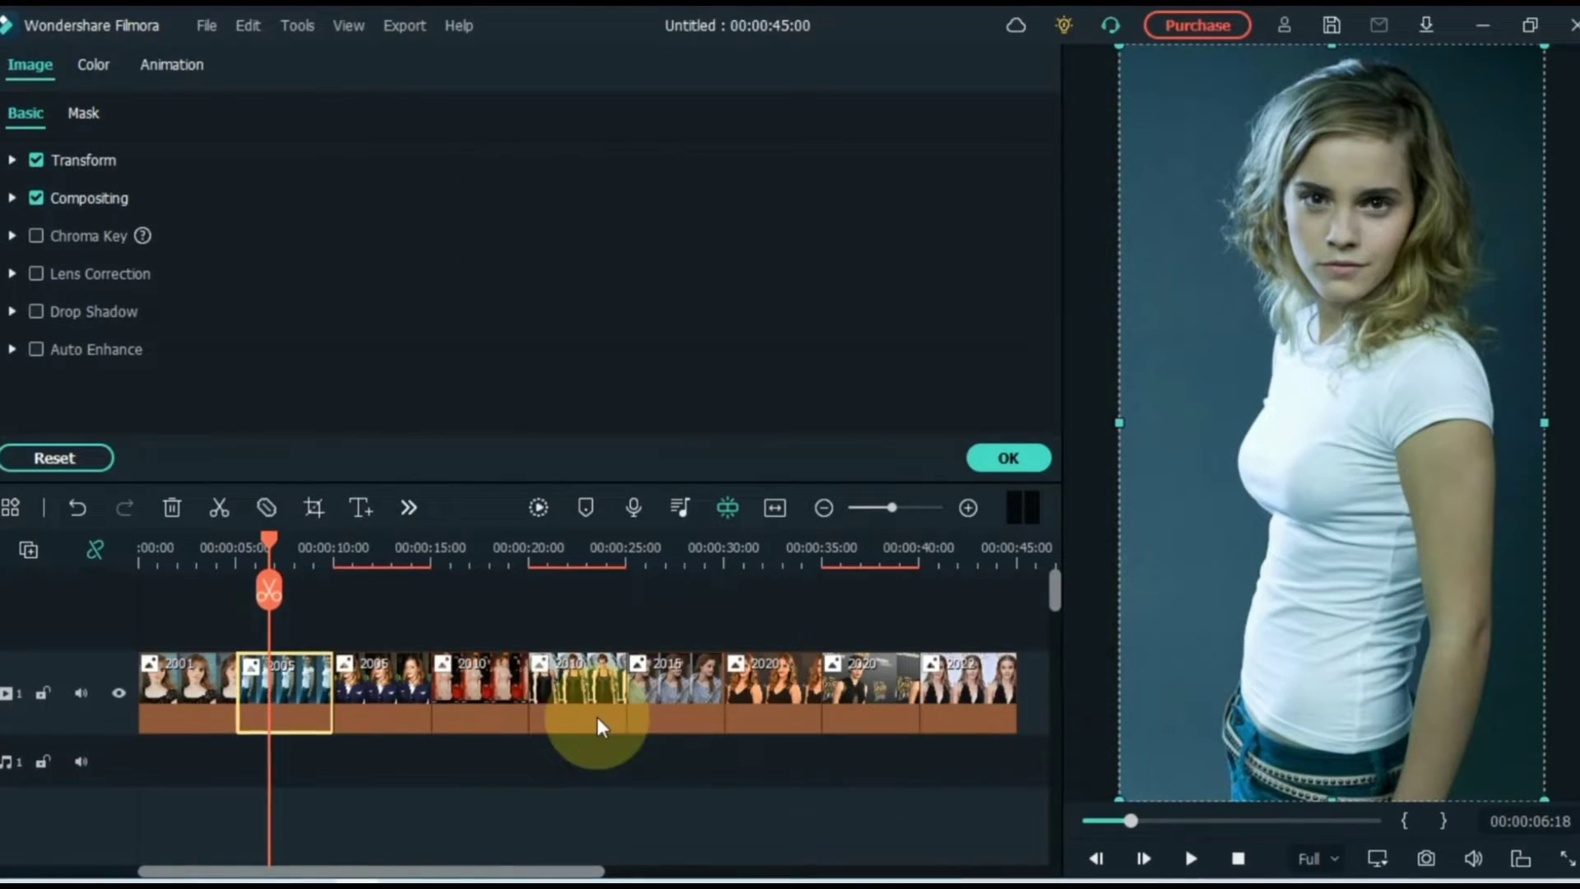
# Crop the second 2005 photo and the 2010 red-carpet photo to 9:16, shrinking the latter's frame
pyautogui.click(393, 668)
pyautogui.click(313, 508)
pyautogui.click(448, 681)
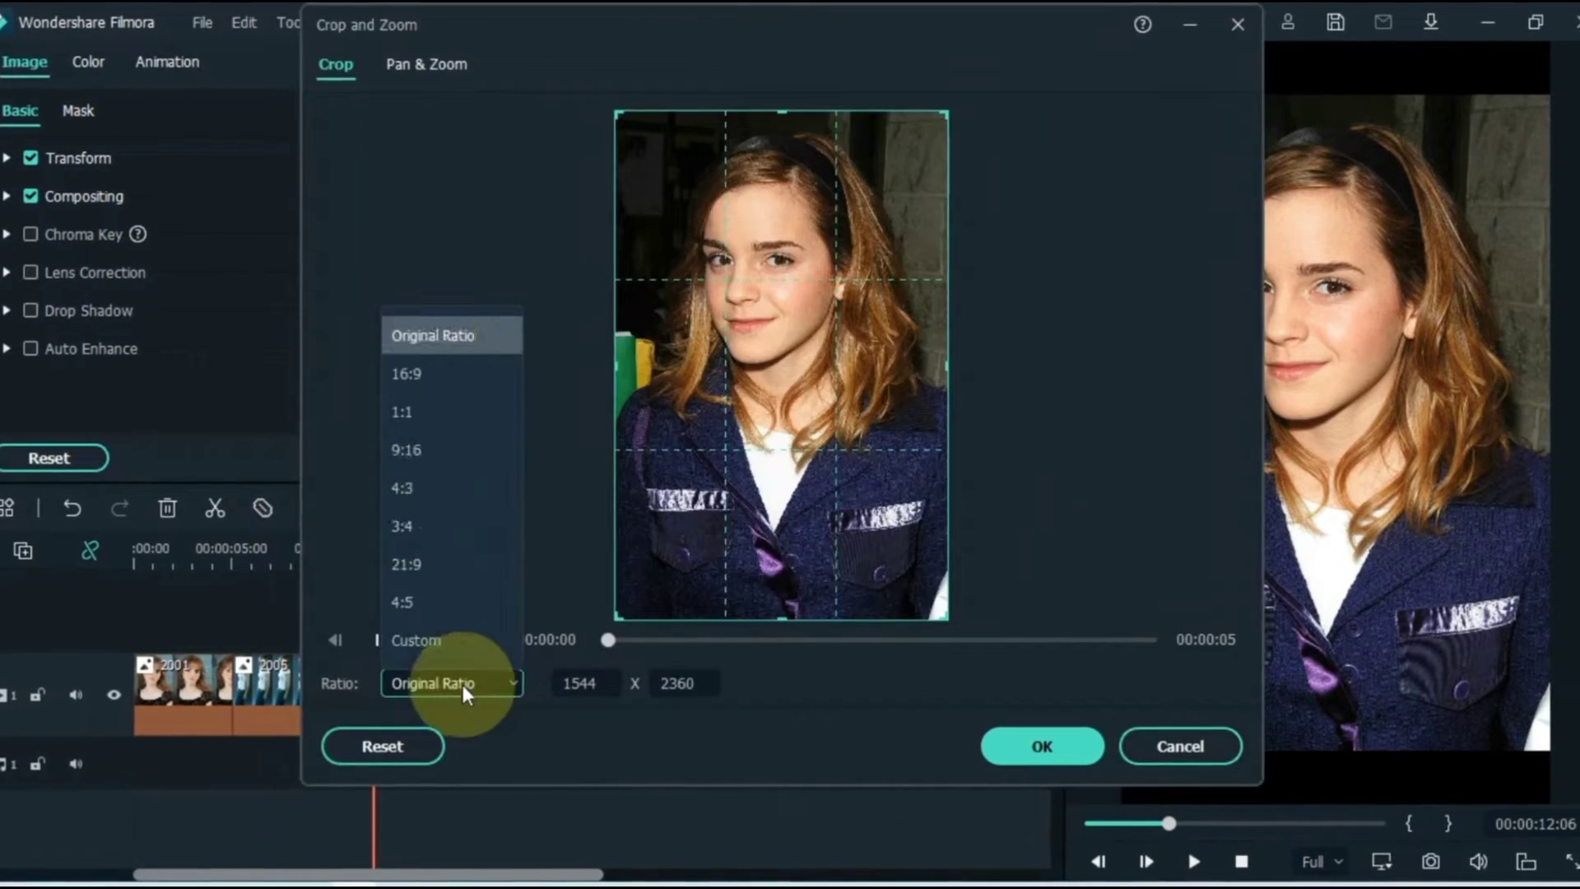
pyautogui.click(445, 451)
pyautogui.click(1038, 744)
pyautogui.click(477, 691)
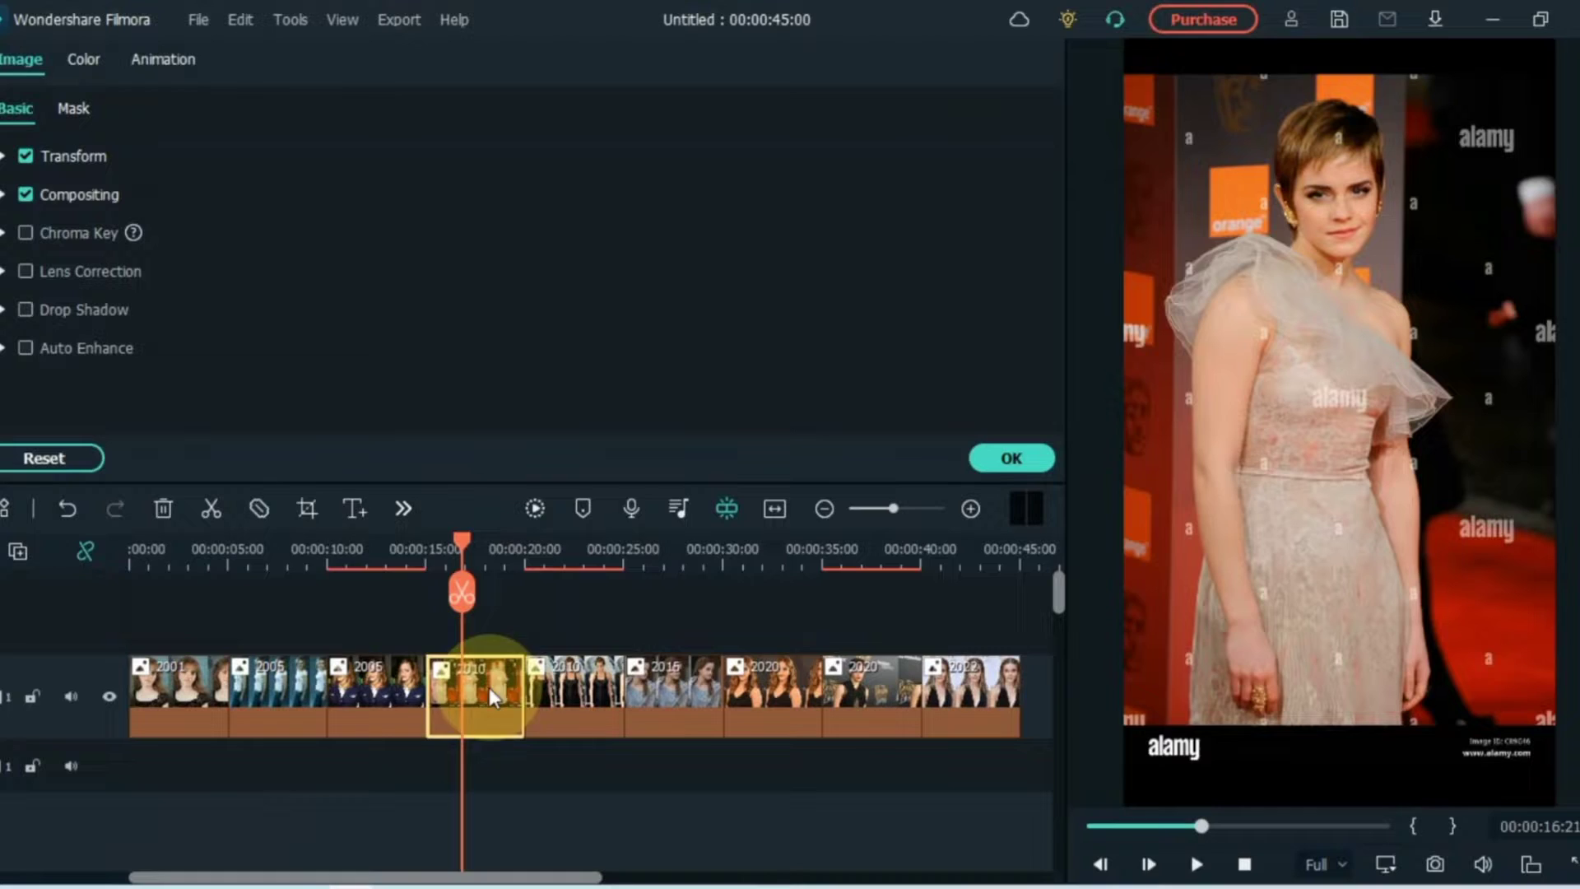
pyautogui.click(314, 511)
pyautogui.click(426, 451)
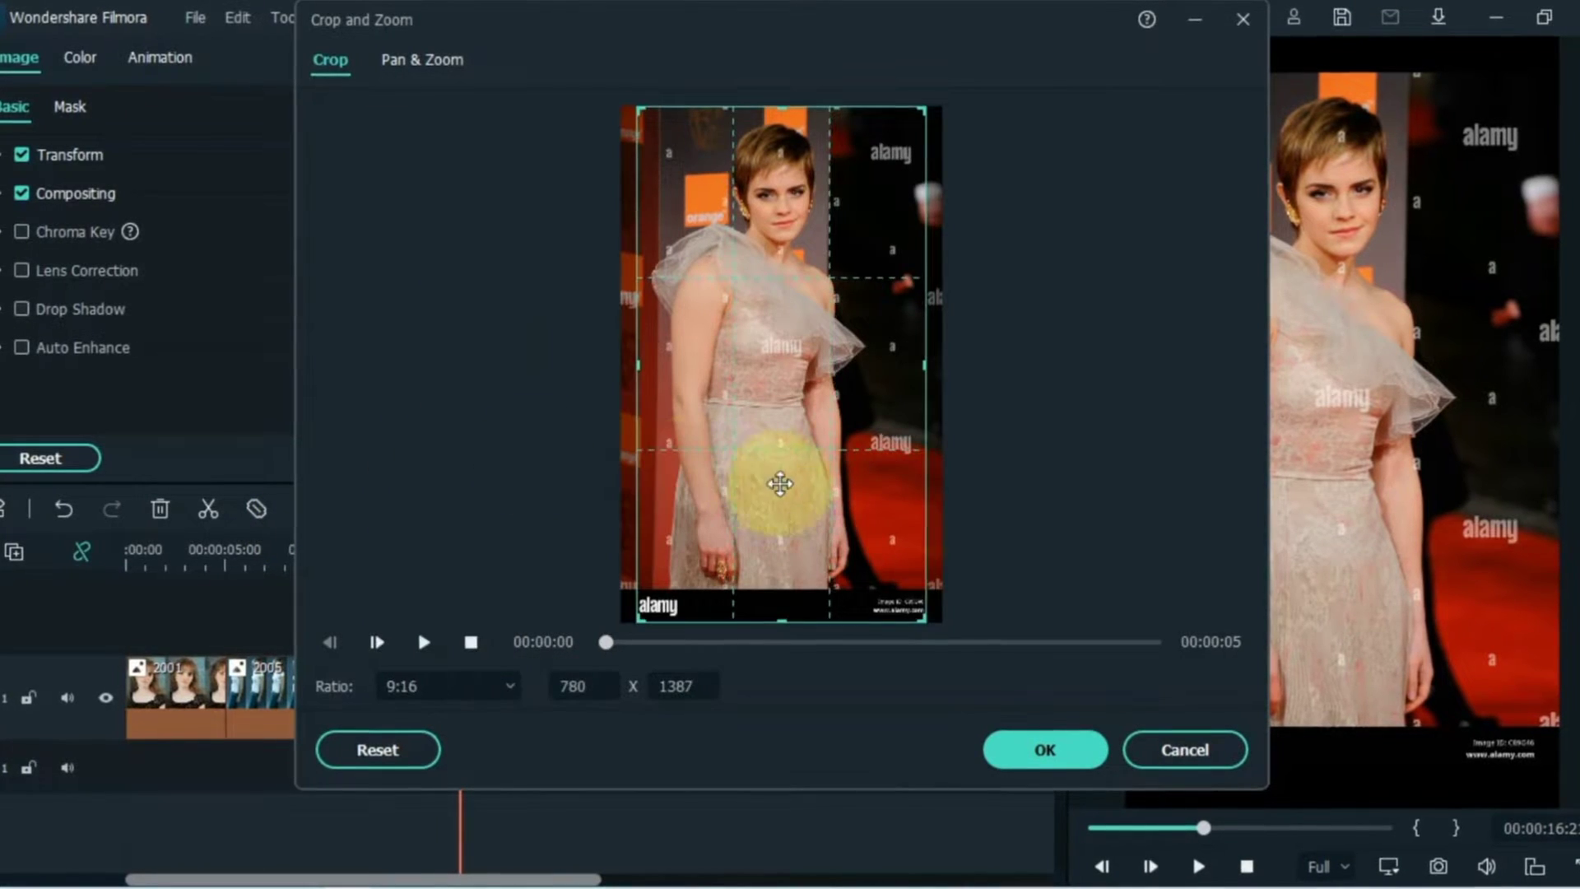
pyautogui.moveTo(925, 617); pyautogui.dragTo(901, 585)
pyautogui.click(1032, 744)
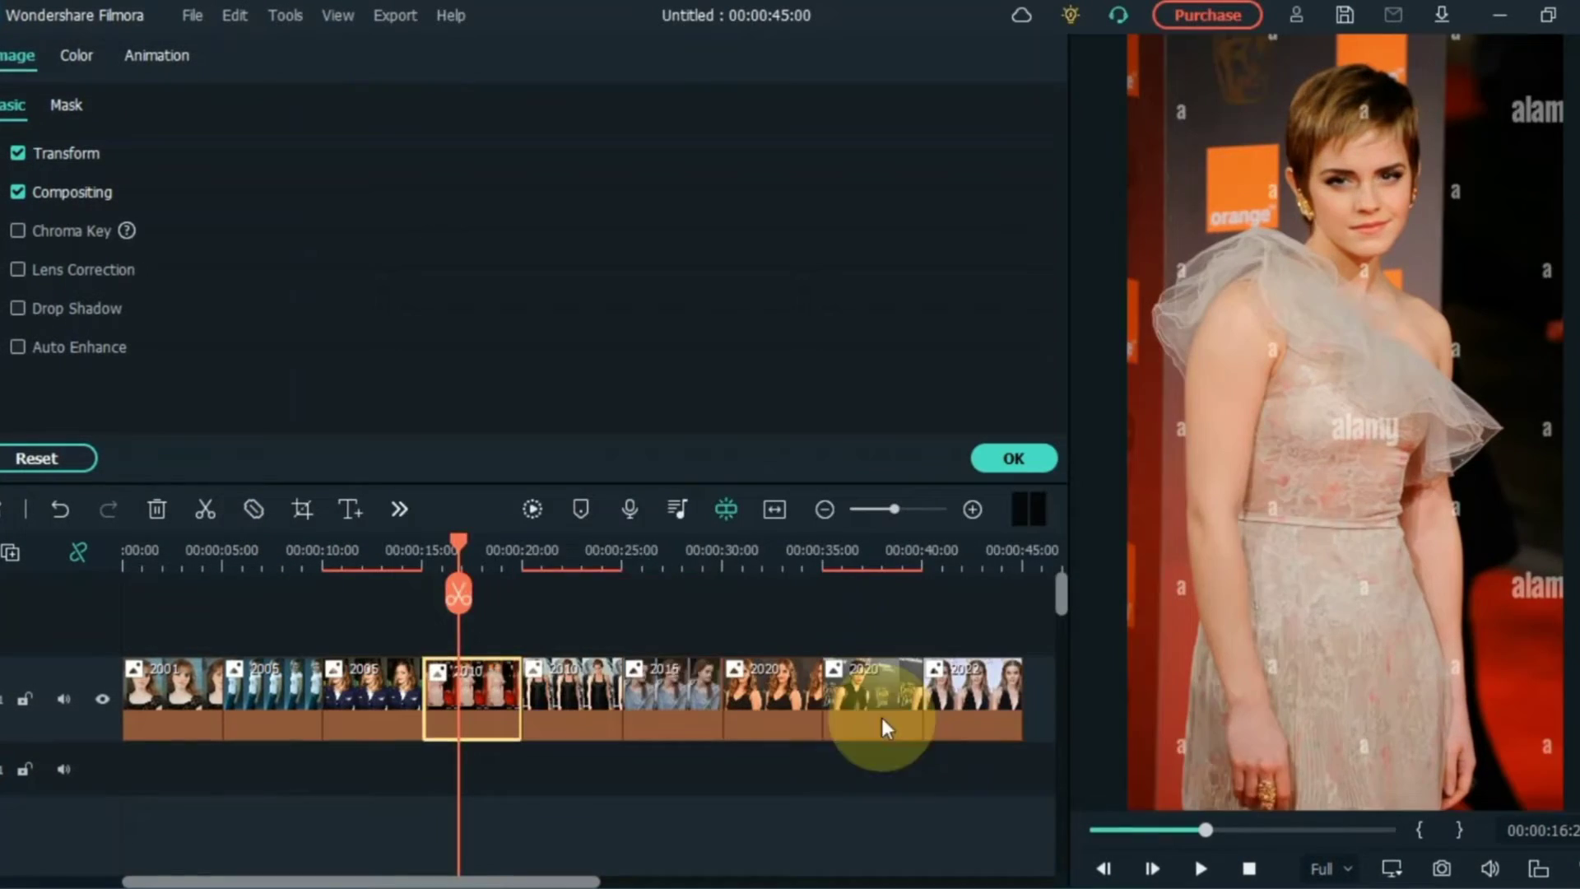
# Crop the 2010 black-dress photo and the 2015 photo to 9:16
pyautogui.click(589, 549)
pyautogui.click(305, 509)
pyautogui.click(444, 689)
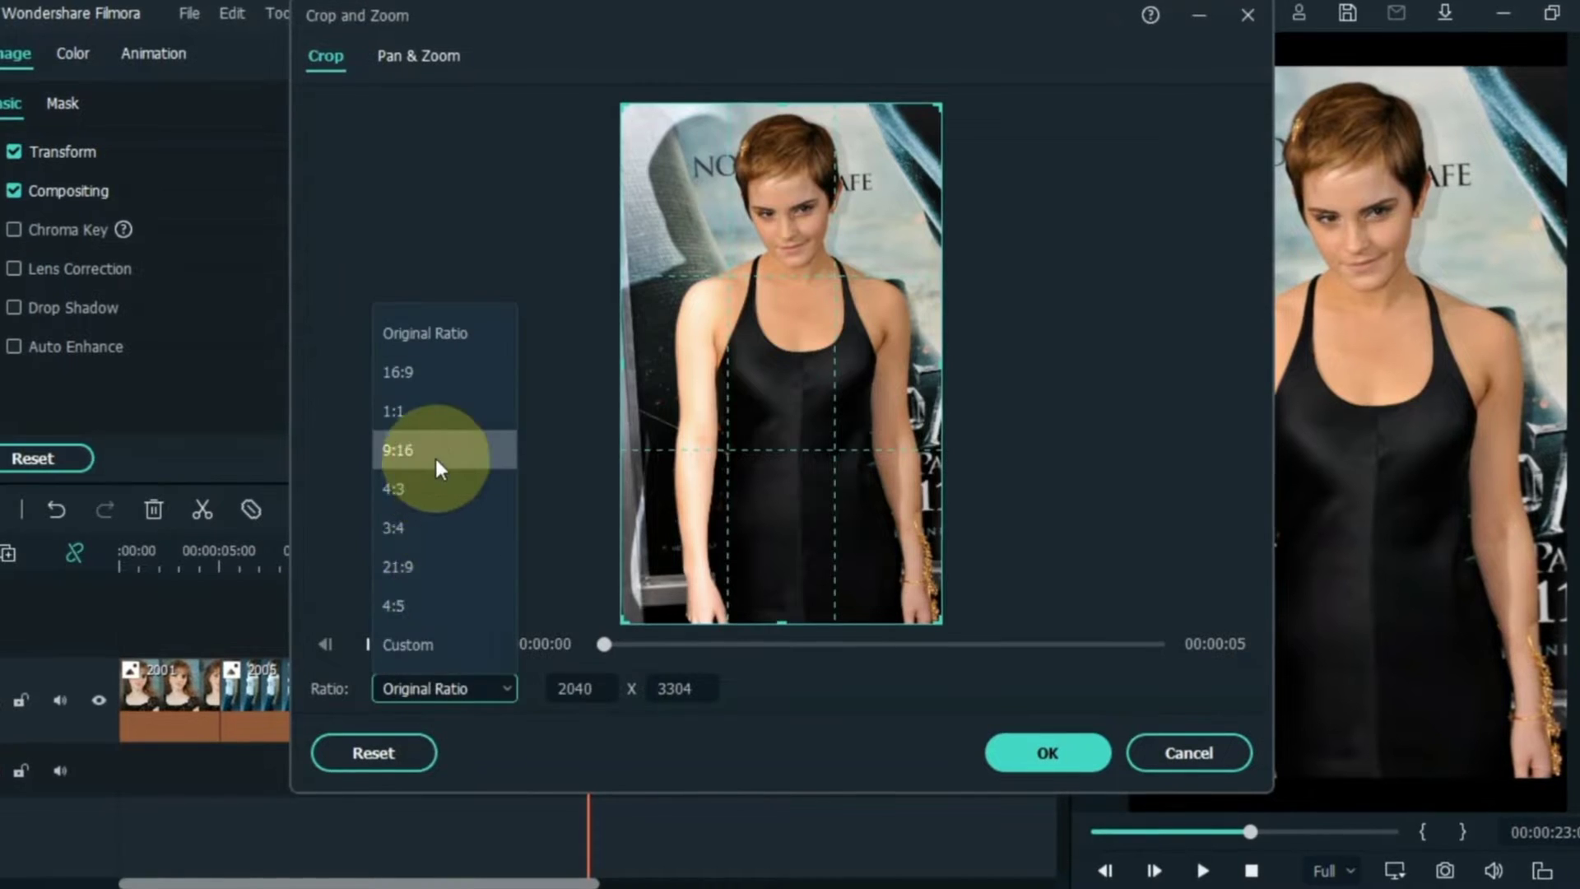
pyautogui.click(436, 458)
pyautogui.moveTo(733, 441); pyautogui.dragTo(752, 449)
pyautogui.click(1048, 753)
pyautogui.click(678, 693)
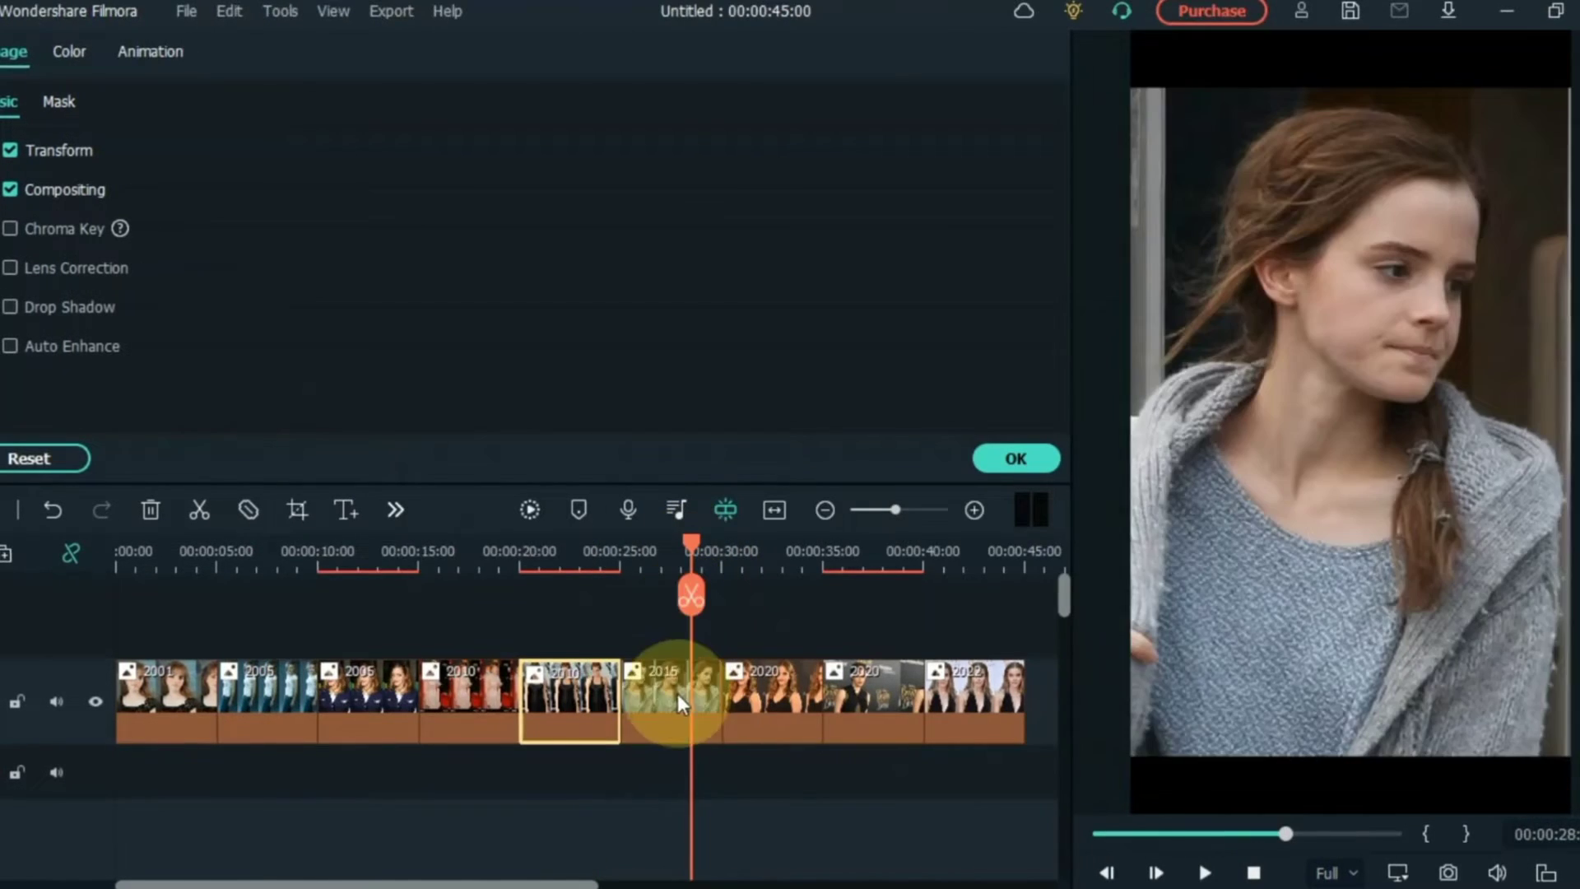
pyautogui.click(297, 510)
pyautogui.click(441, 691)
pyautogui.click(423, 452)
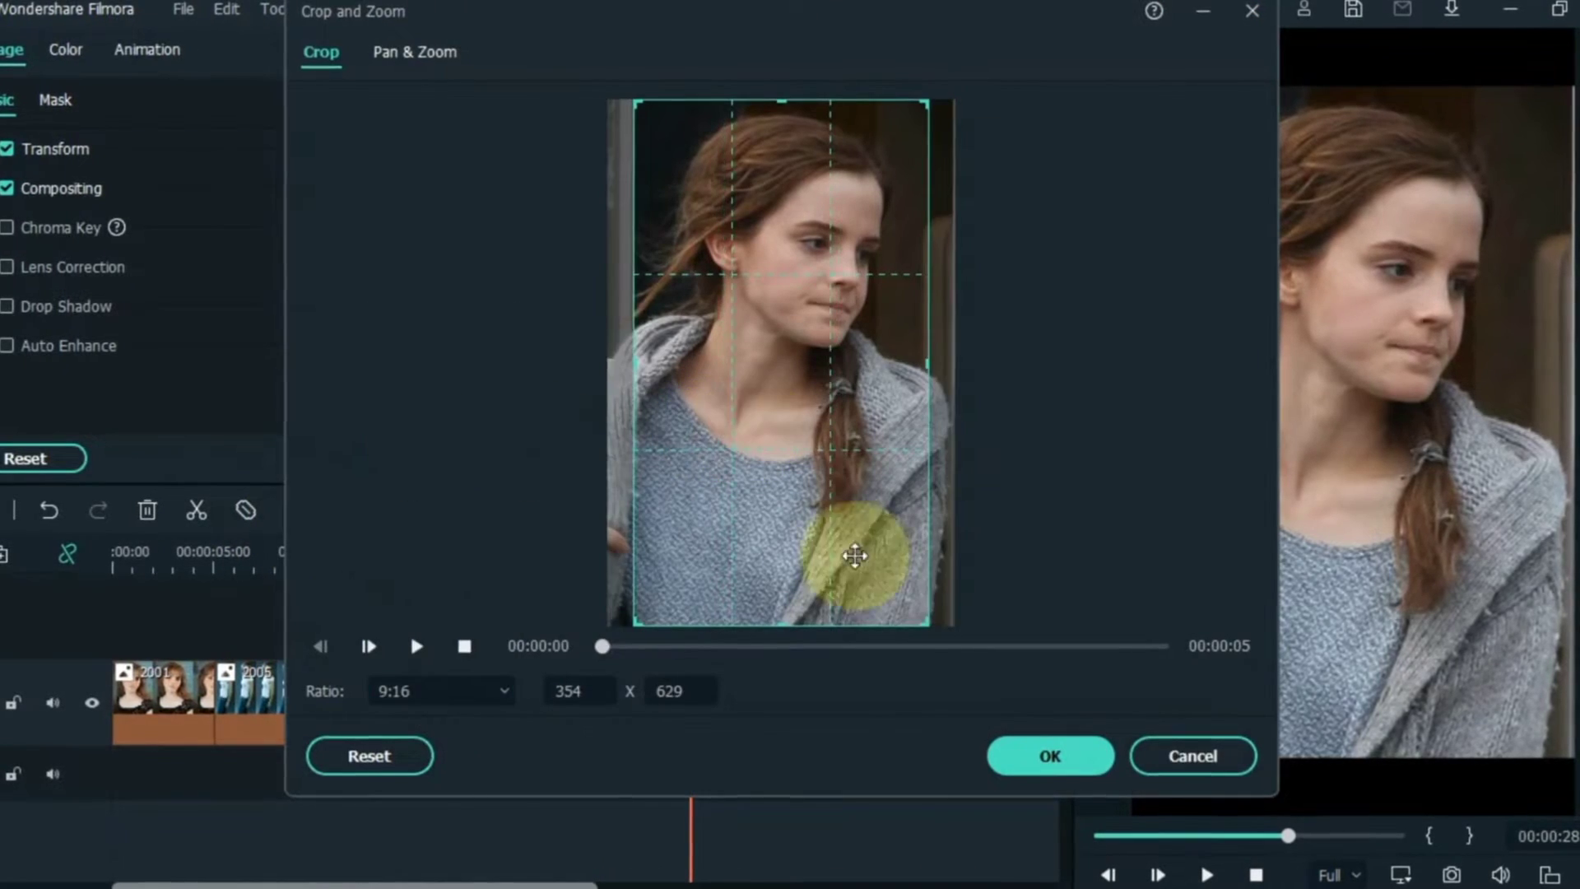
pyautogui.click(1007, 757)
# Crop both 2020 photos to 9:16 with the frame centred over the face
pyautogui.click(748, 695)
pyautogui.click(294, 512)
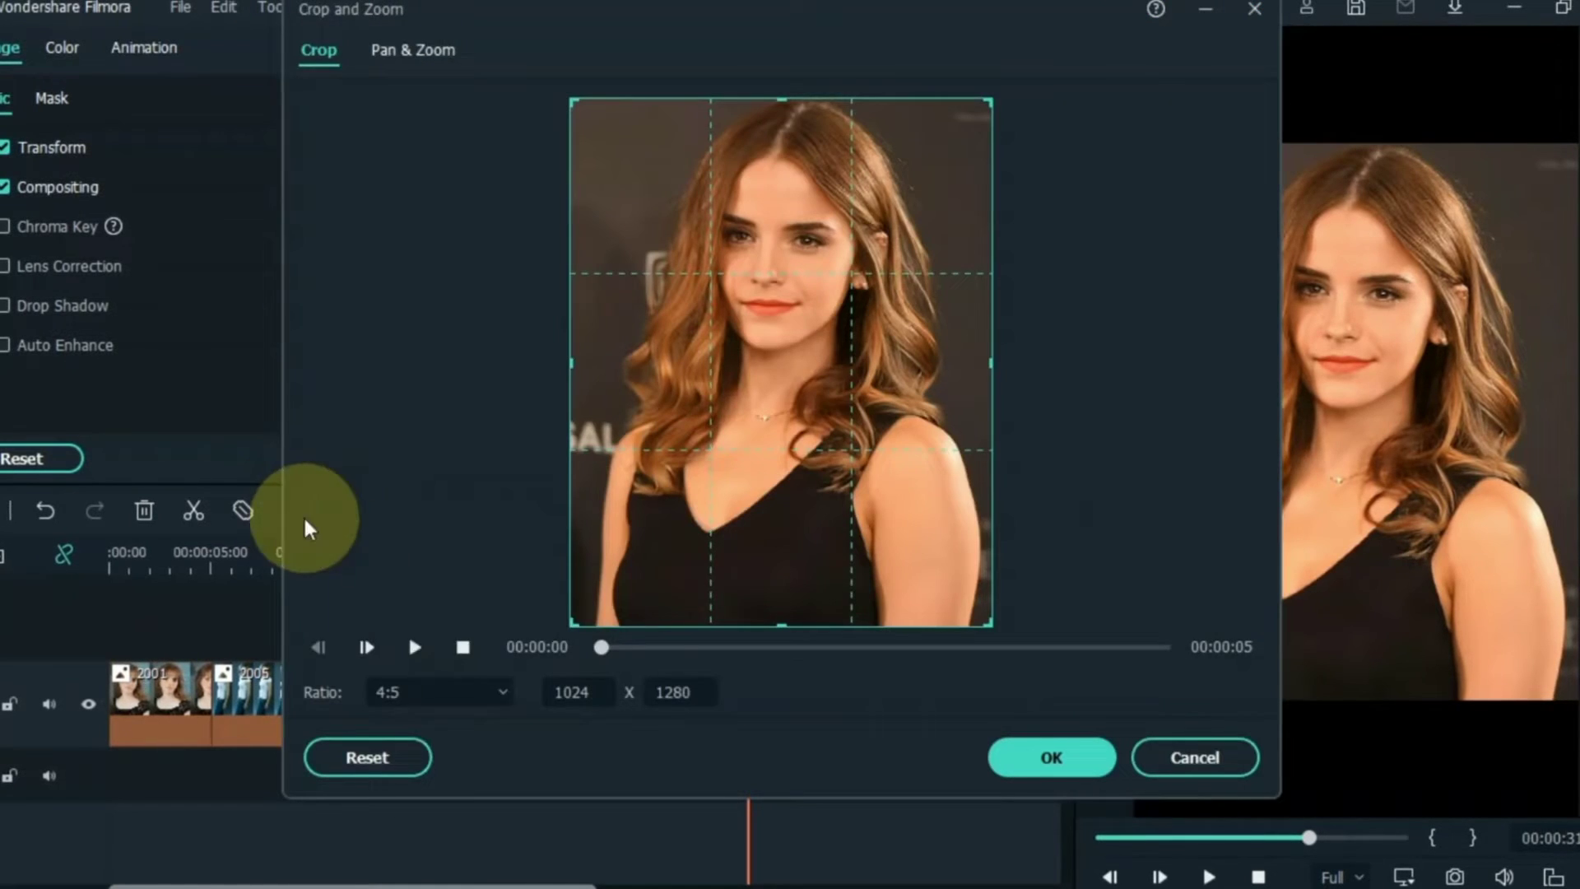
pyautogui.click(441, 691)
pyautogui.click(416, 450)
pyautogui.moveTo(717, 467); pyautogui.dragTo(736, 467)
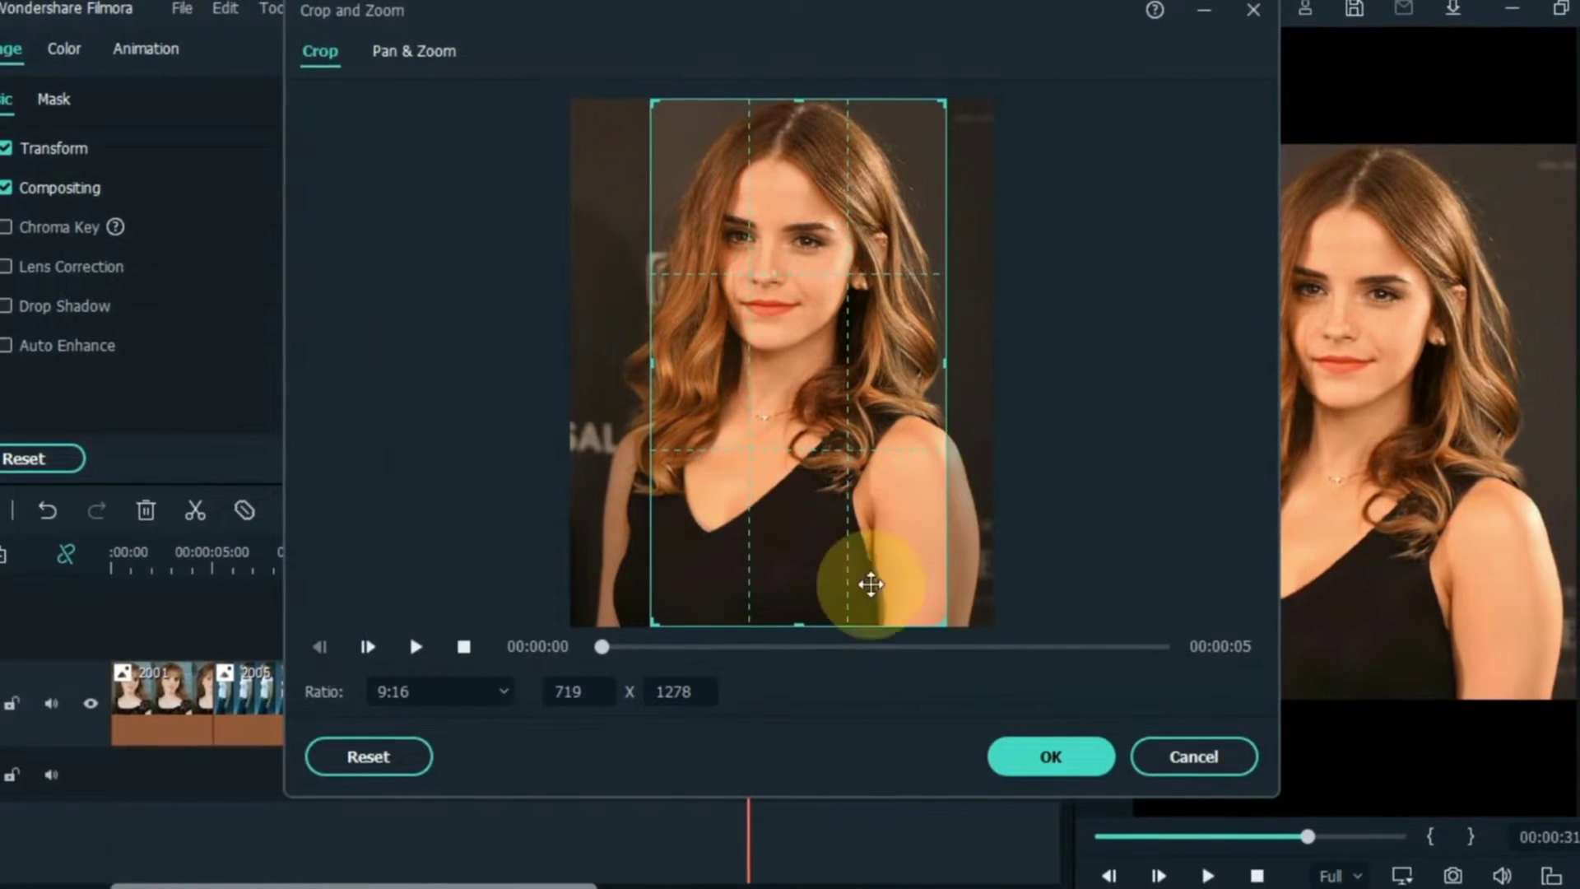
pyautogui.click(1051, 756)
pyautogui.click(856, 695)
pyautogui.click(302, 511)
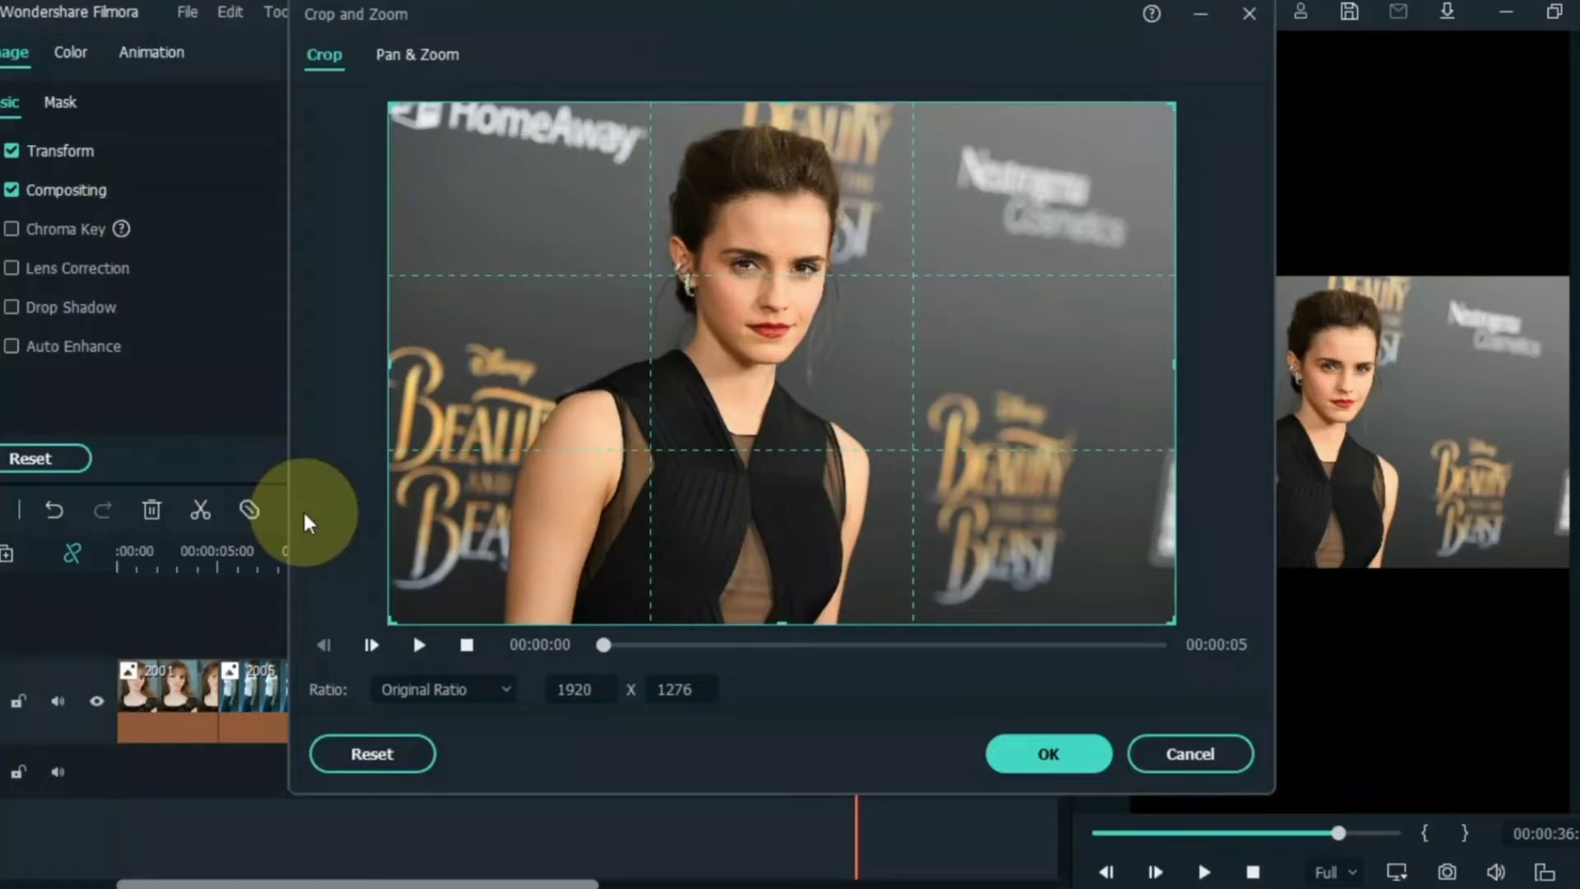
pyautogui.click(416, 688)
pyautogui.click(408, 448)
pyautogui.moveTo(836, 458); pyautogui.dragTo(794, 473)
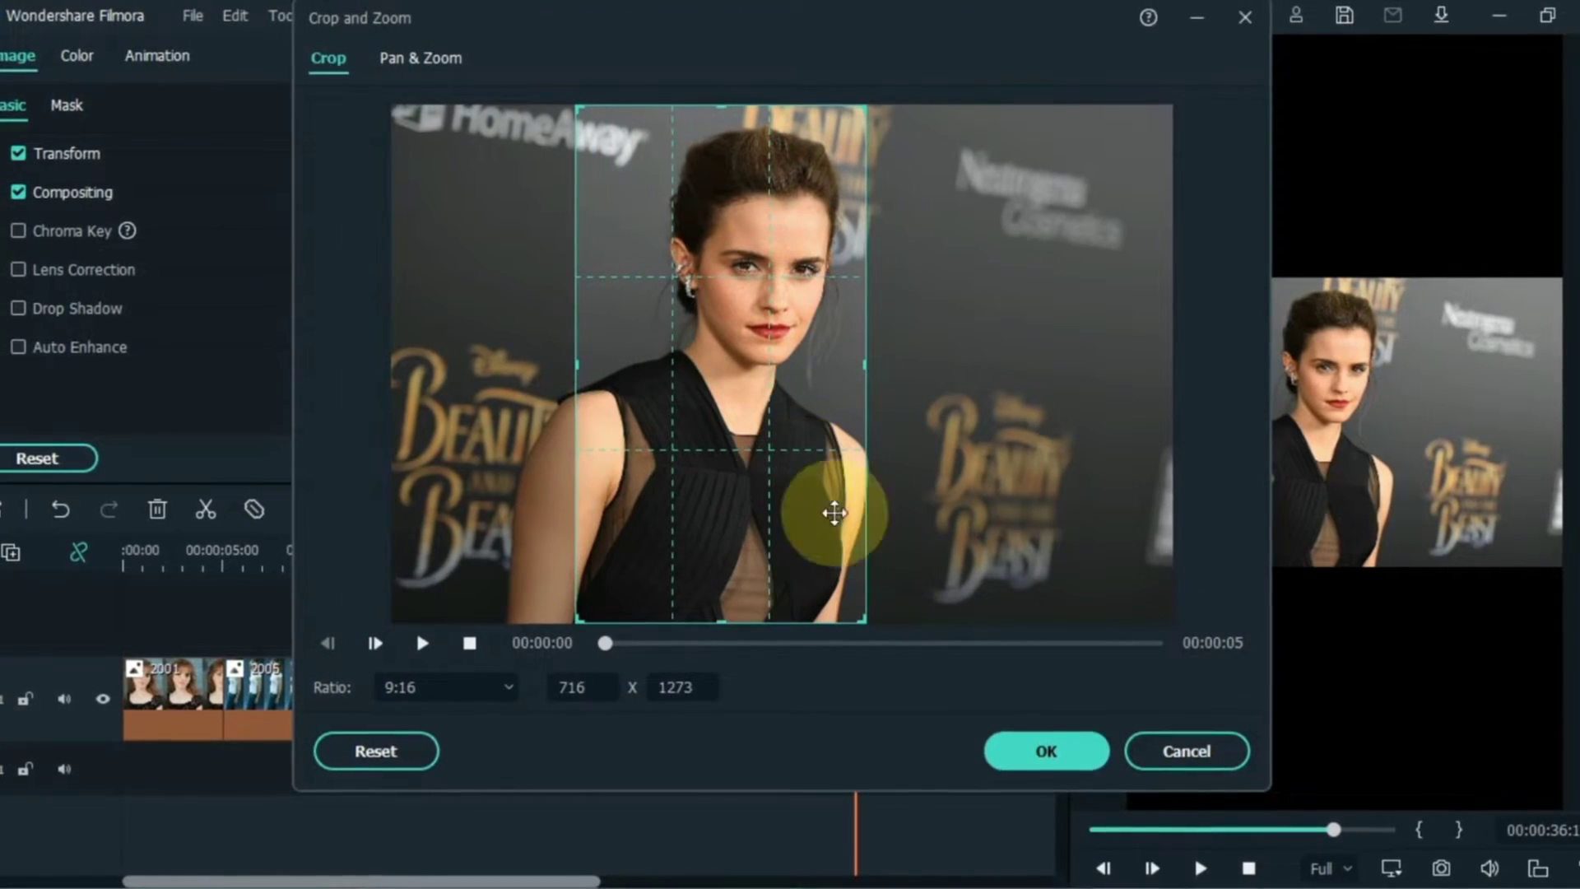
pyautogui.click(1046, 751)
# Crop the final 2022 photo to 9:16
pyautogui.click(979, 705)
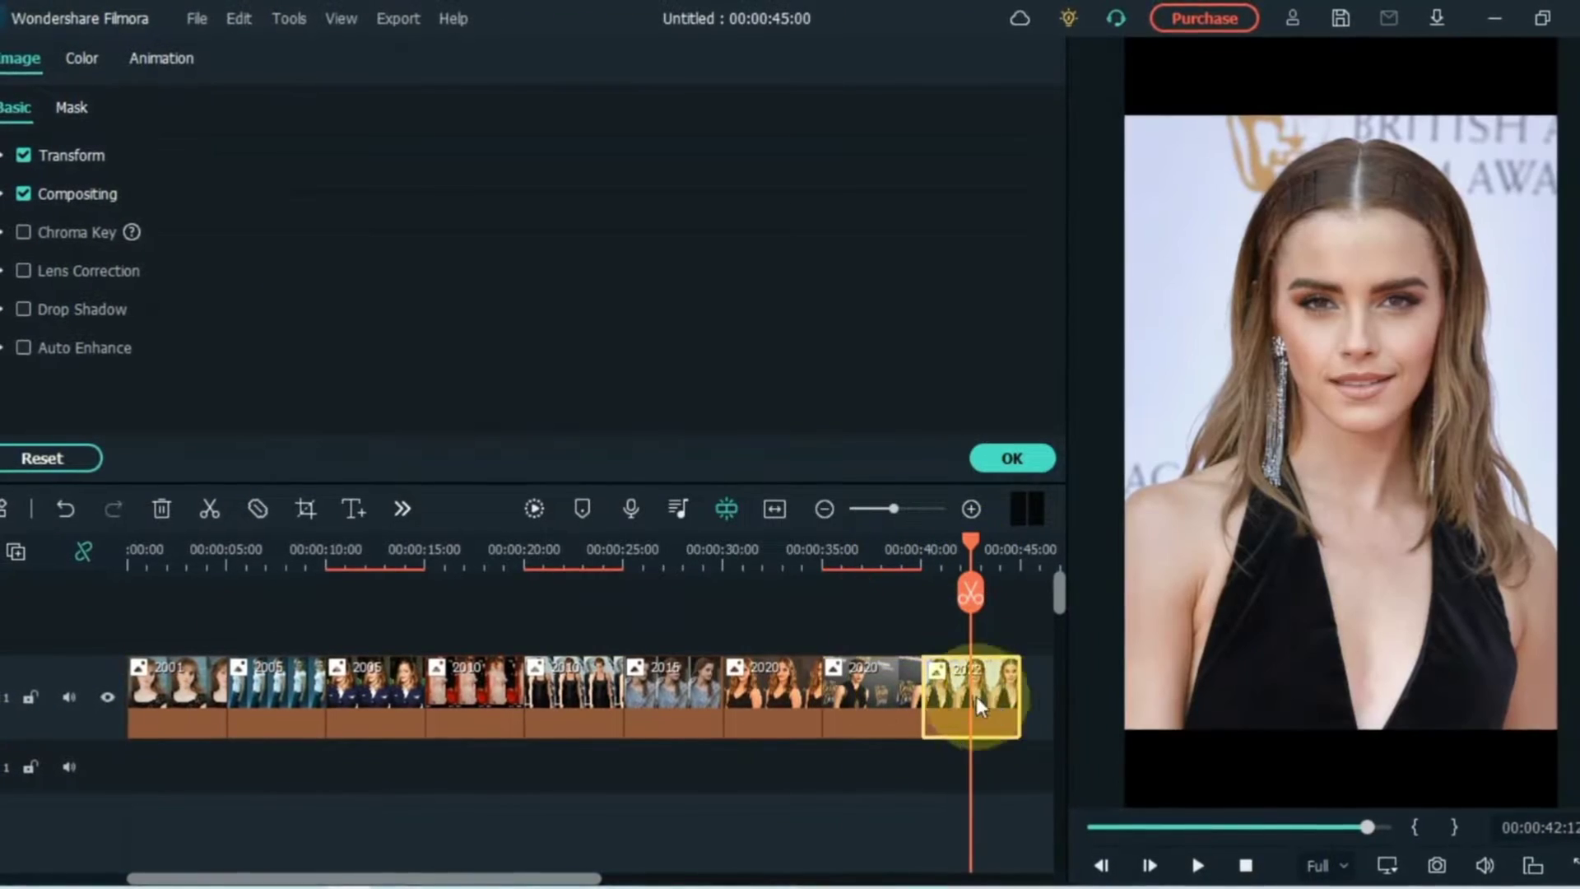
pyautogui.click(306, 508)
pyautogui.click(428, 686)
pyautogui.click(419, 459)
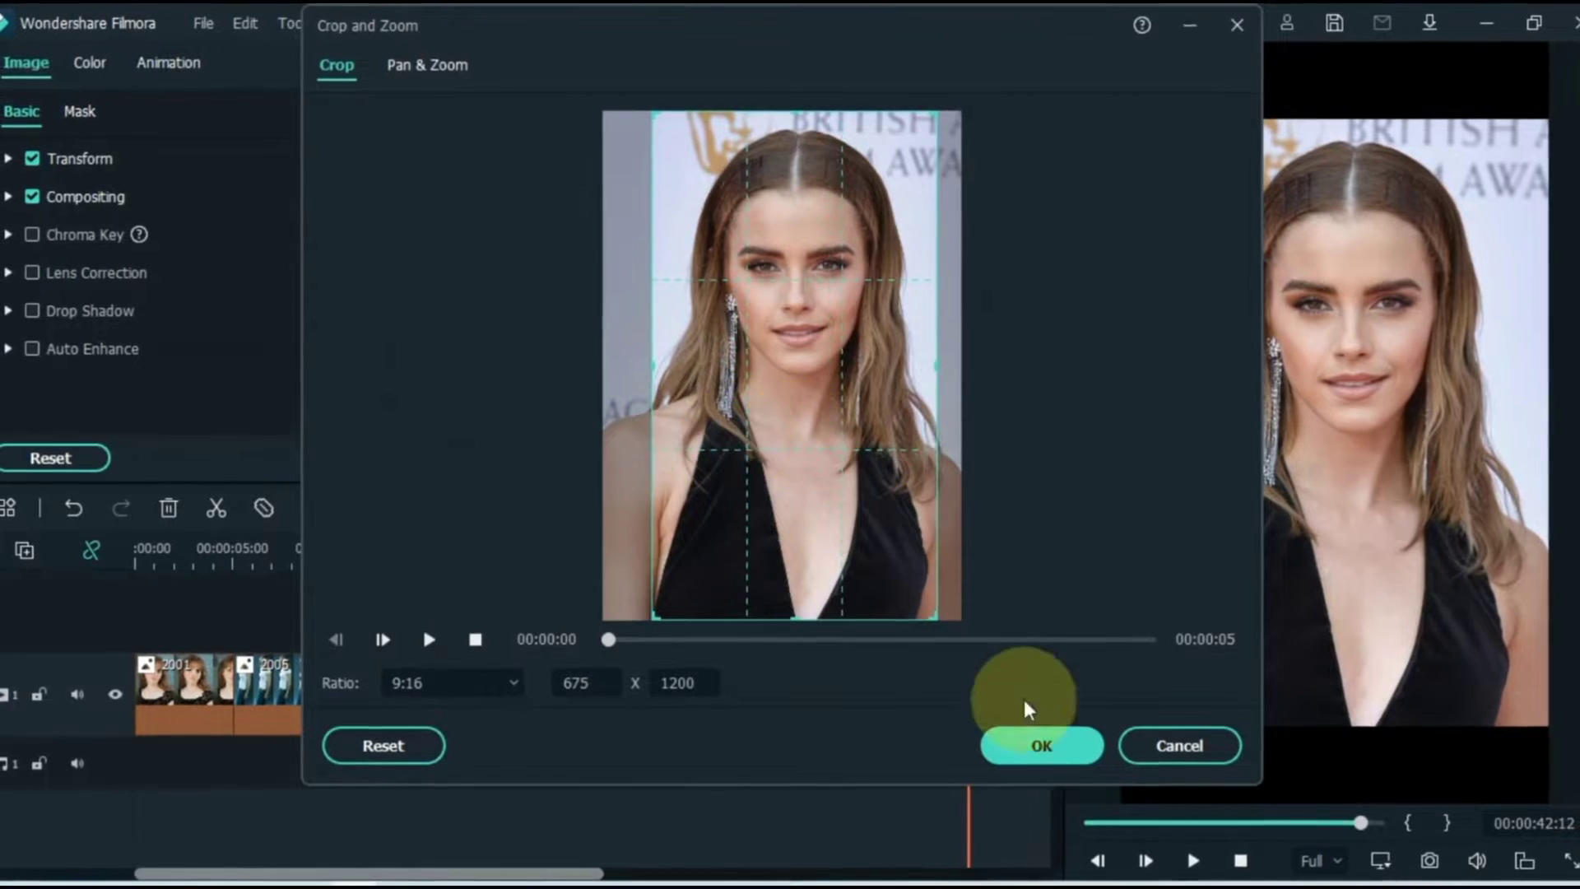
pyautogui.click(1047, 745)
pyautogui.click(979, 693)
pyautogui.click(832, 609)
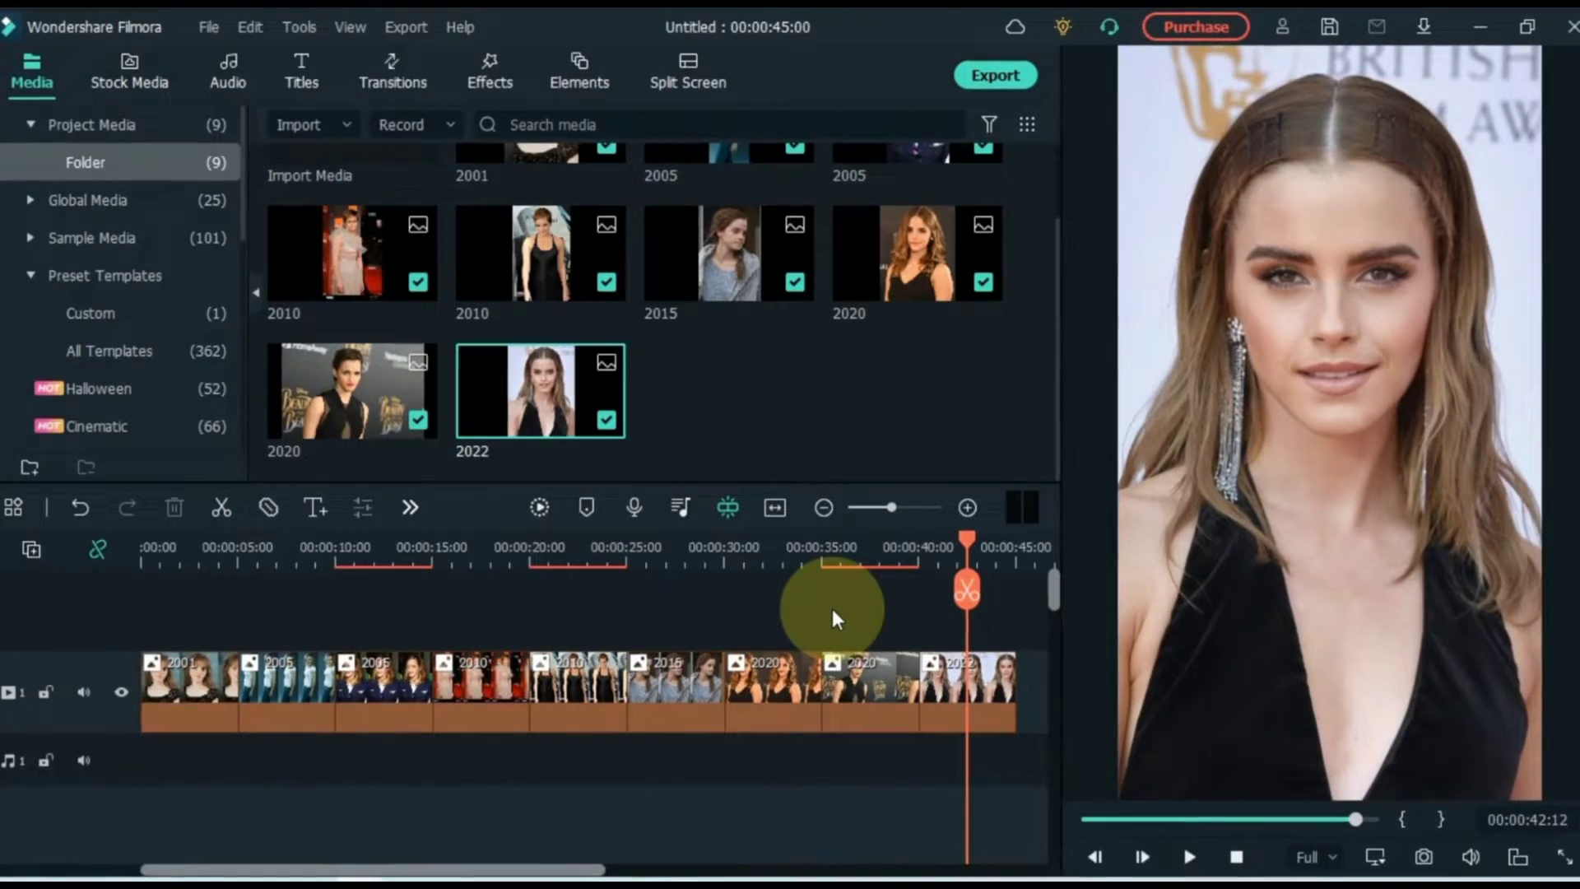
# Find Morph in the downloaded transitions, place it between the 2001 and 2005 clips, and preview
pyautogui.press('Home')
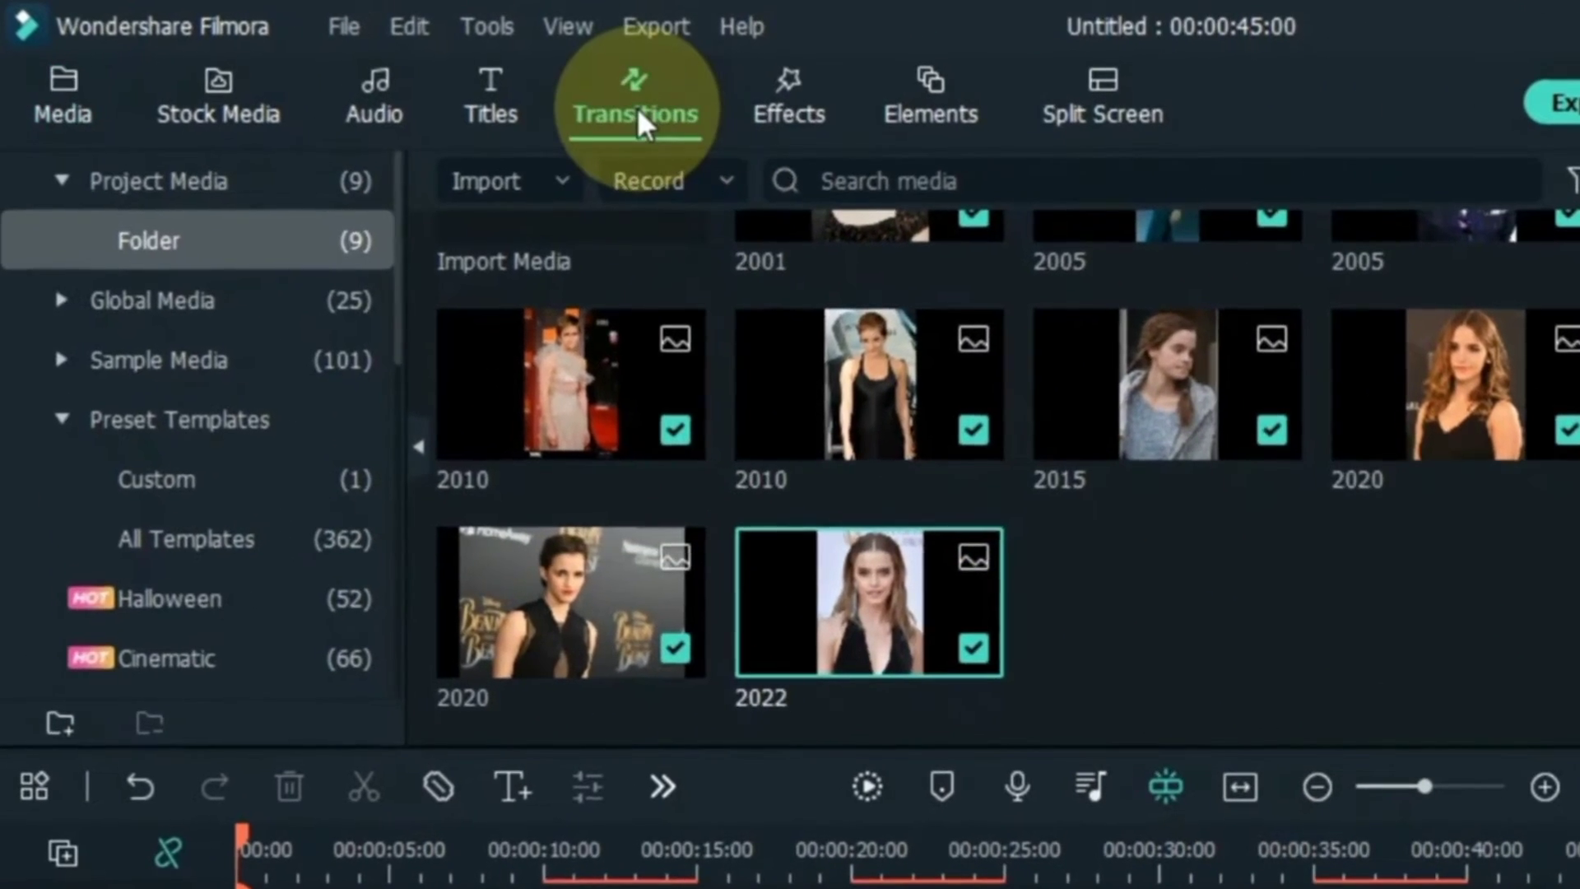
pyautogui.click(422, 83)
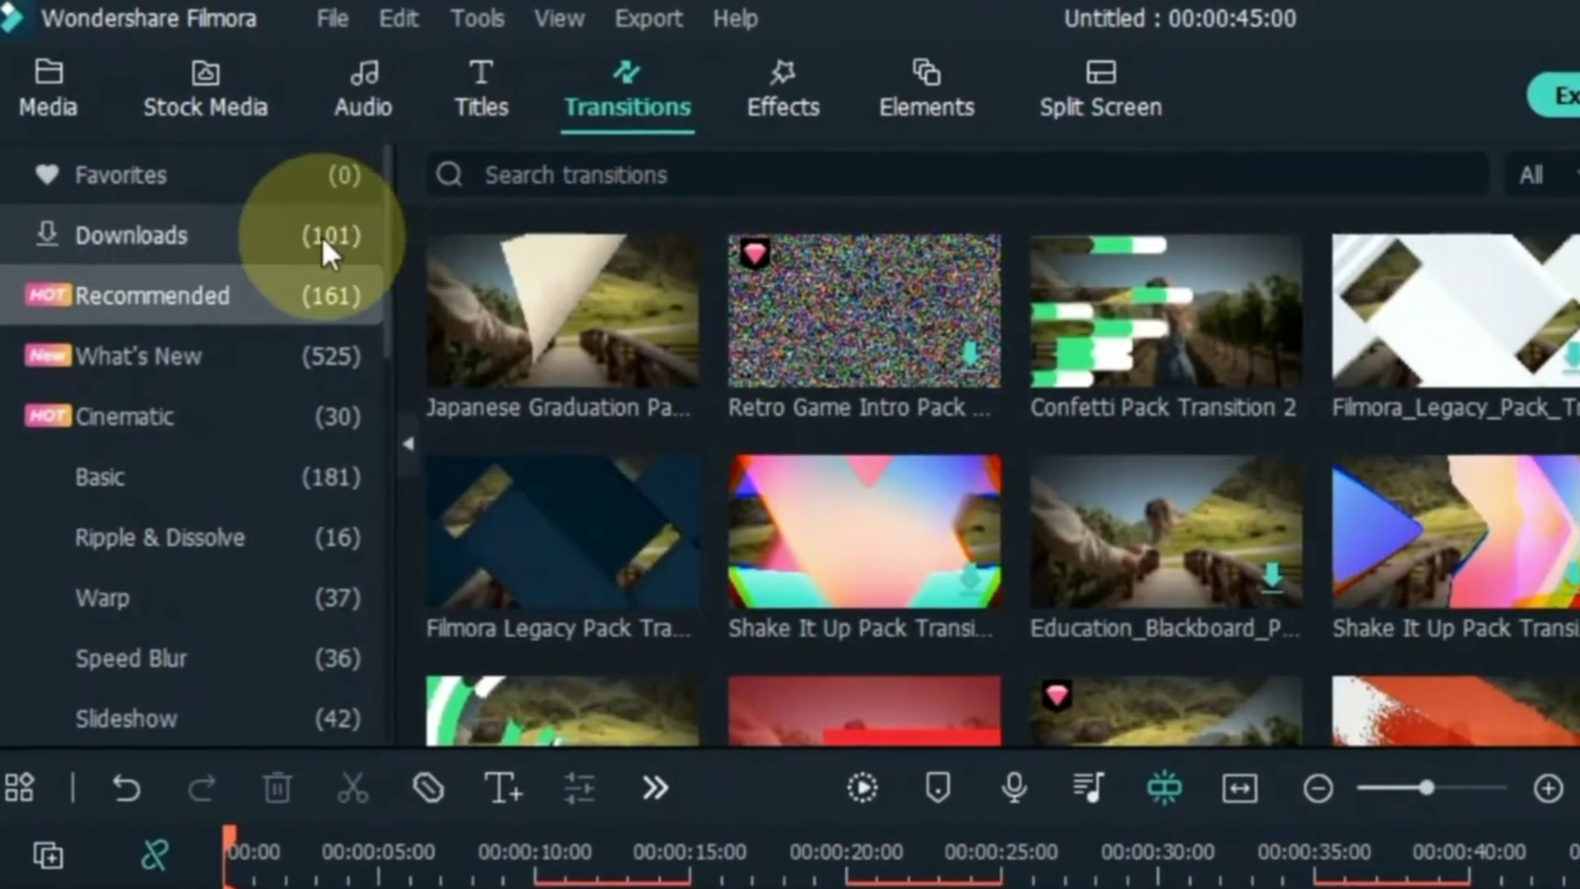
pyautogui.click(316, 239)
pyautogui.click(675, 174)
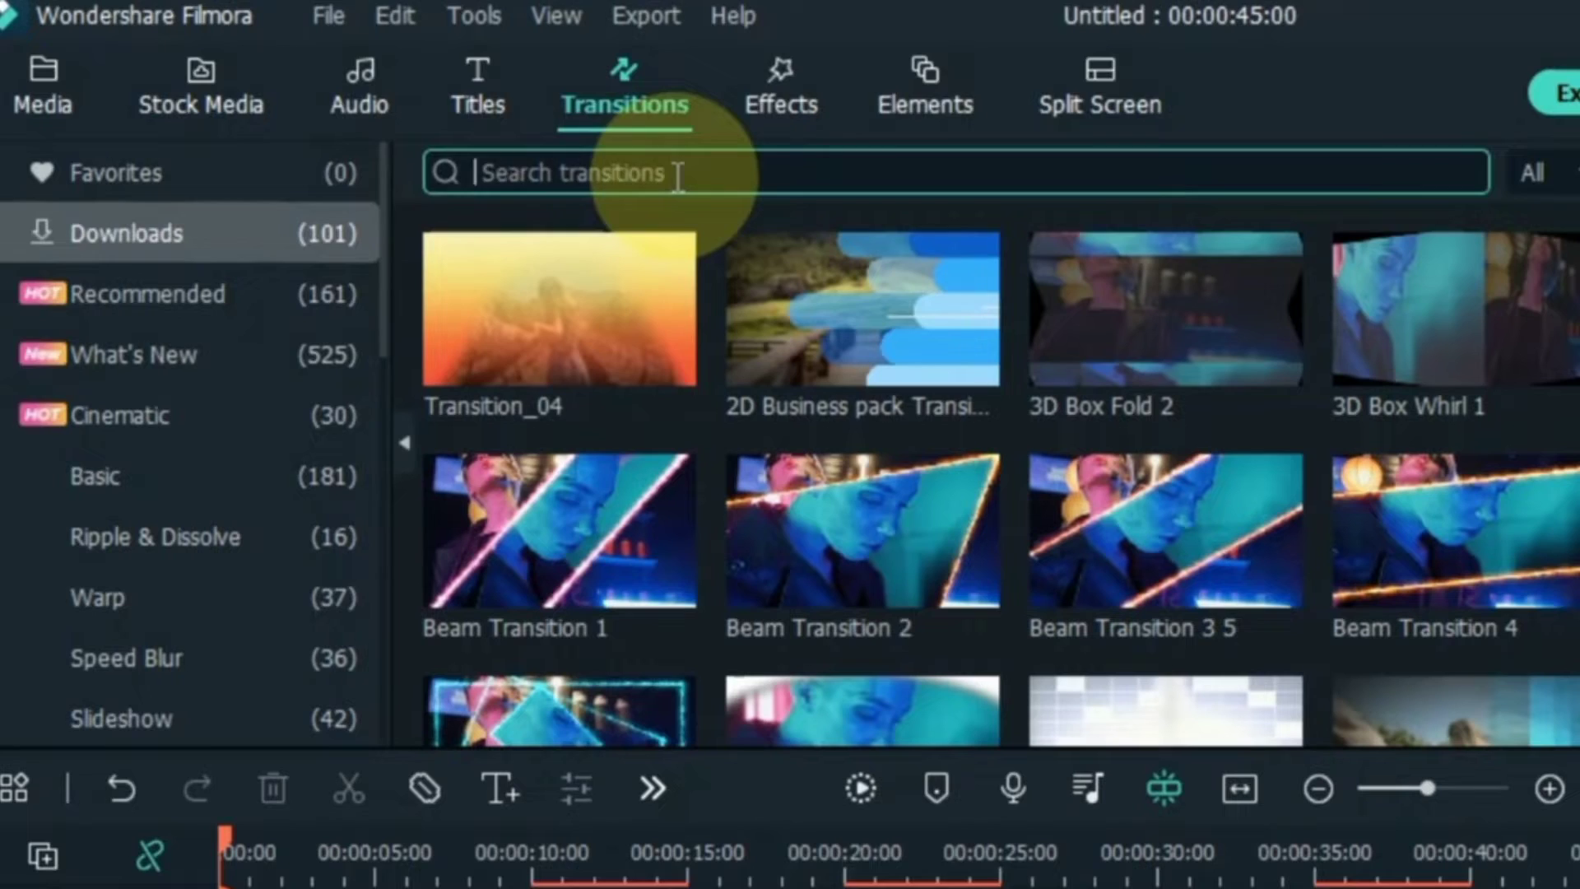
pyautogui.write('Morph')
pyautogui.press('Return')
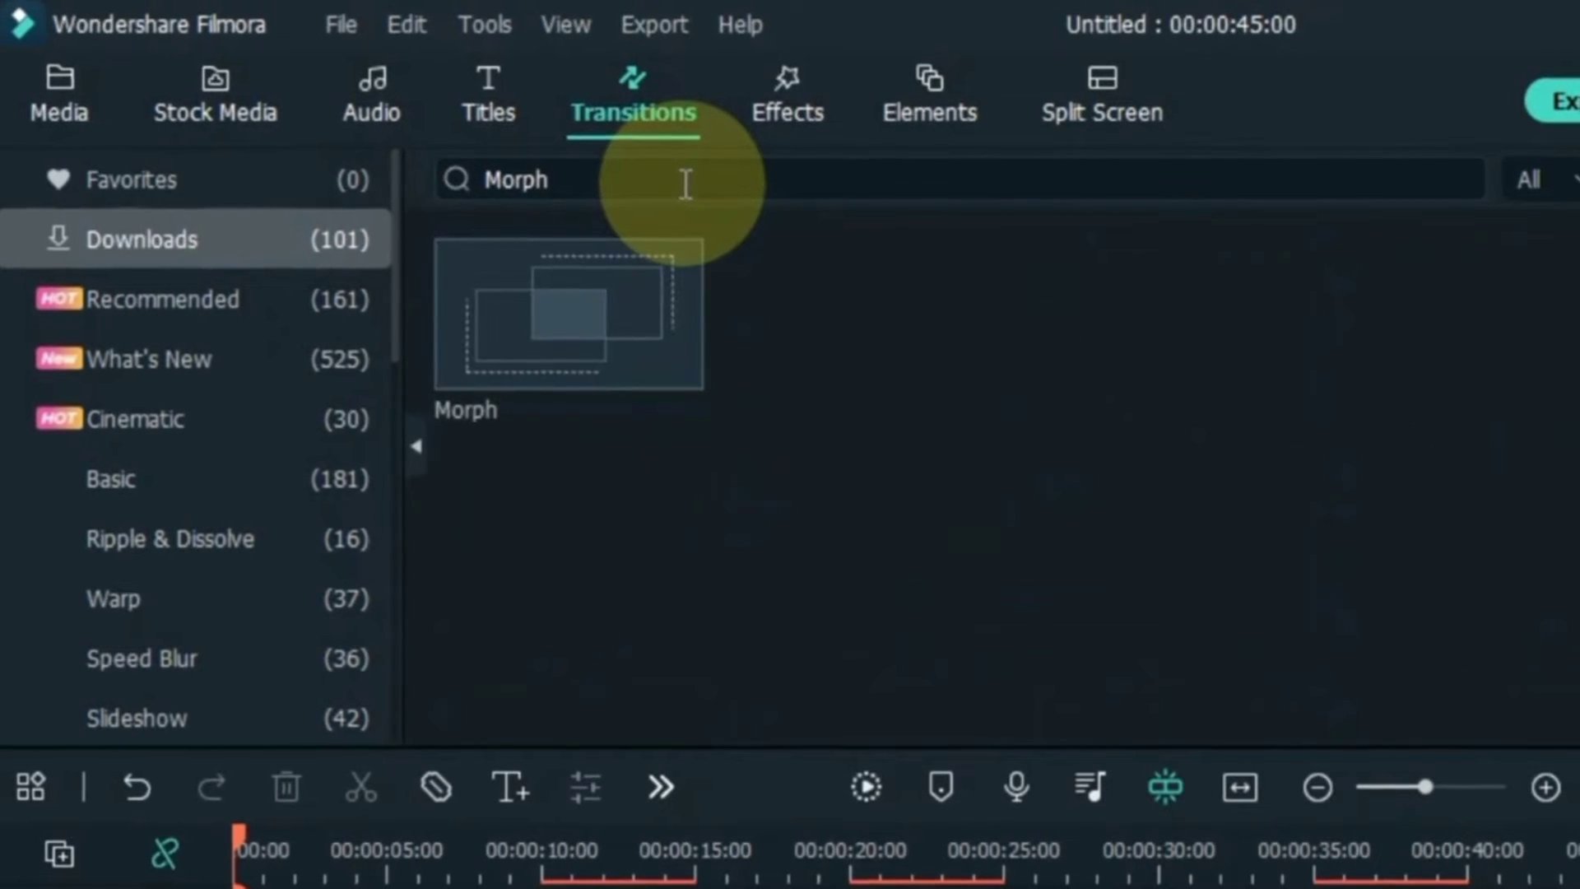
pyautogui.moveTo(576, 329); pyautogui.dragTo(530, 376)
pyautogui.moveTo(533, 288); pyautogui.dragTo(362, 588)
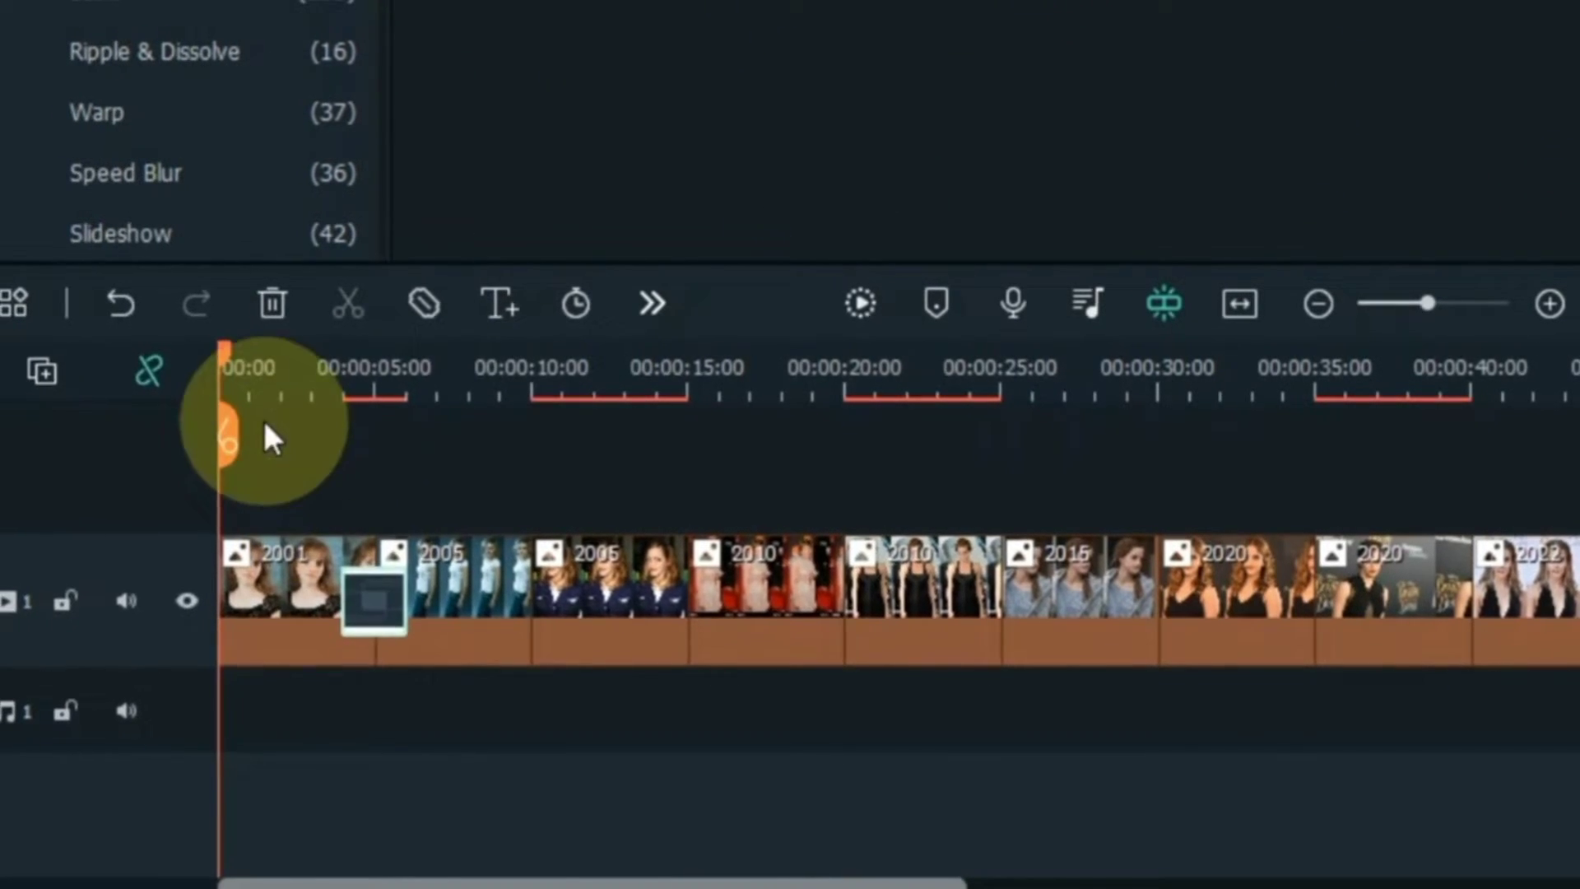
pyautogui.moveTo(372, 370); pyautogui.dragTo(592, 353)
pyautogui.press('space')
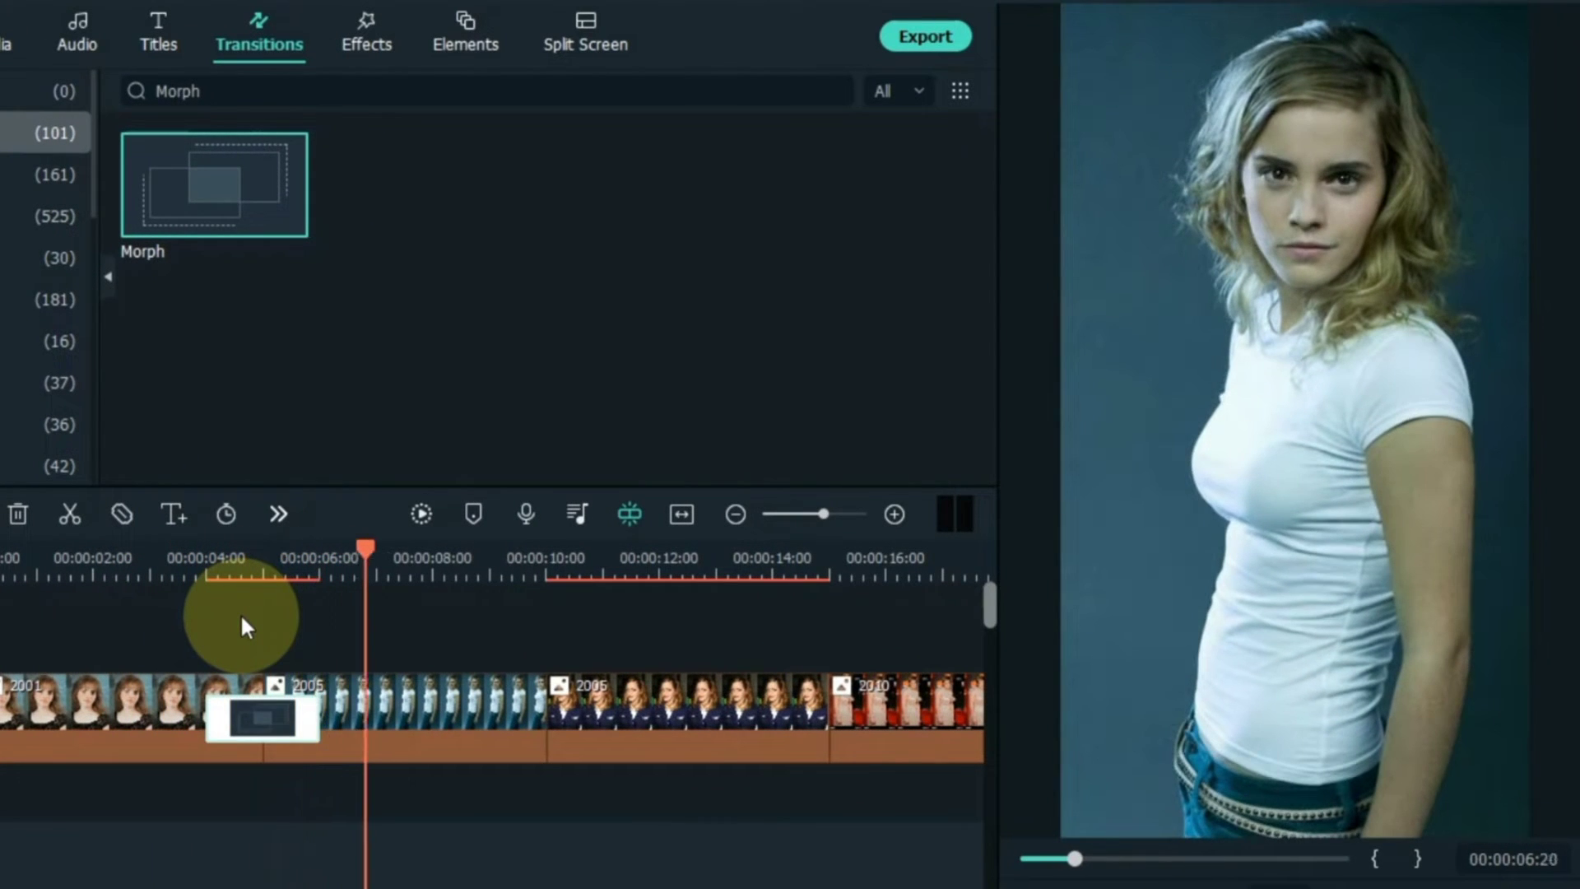
# Add a start keyframe on the 2005 clip with Scale 169% and Y position -288
pyautogui.press('space')
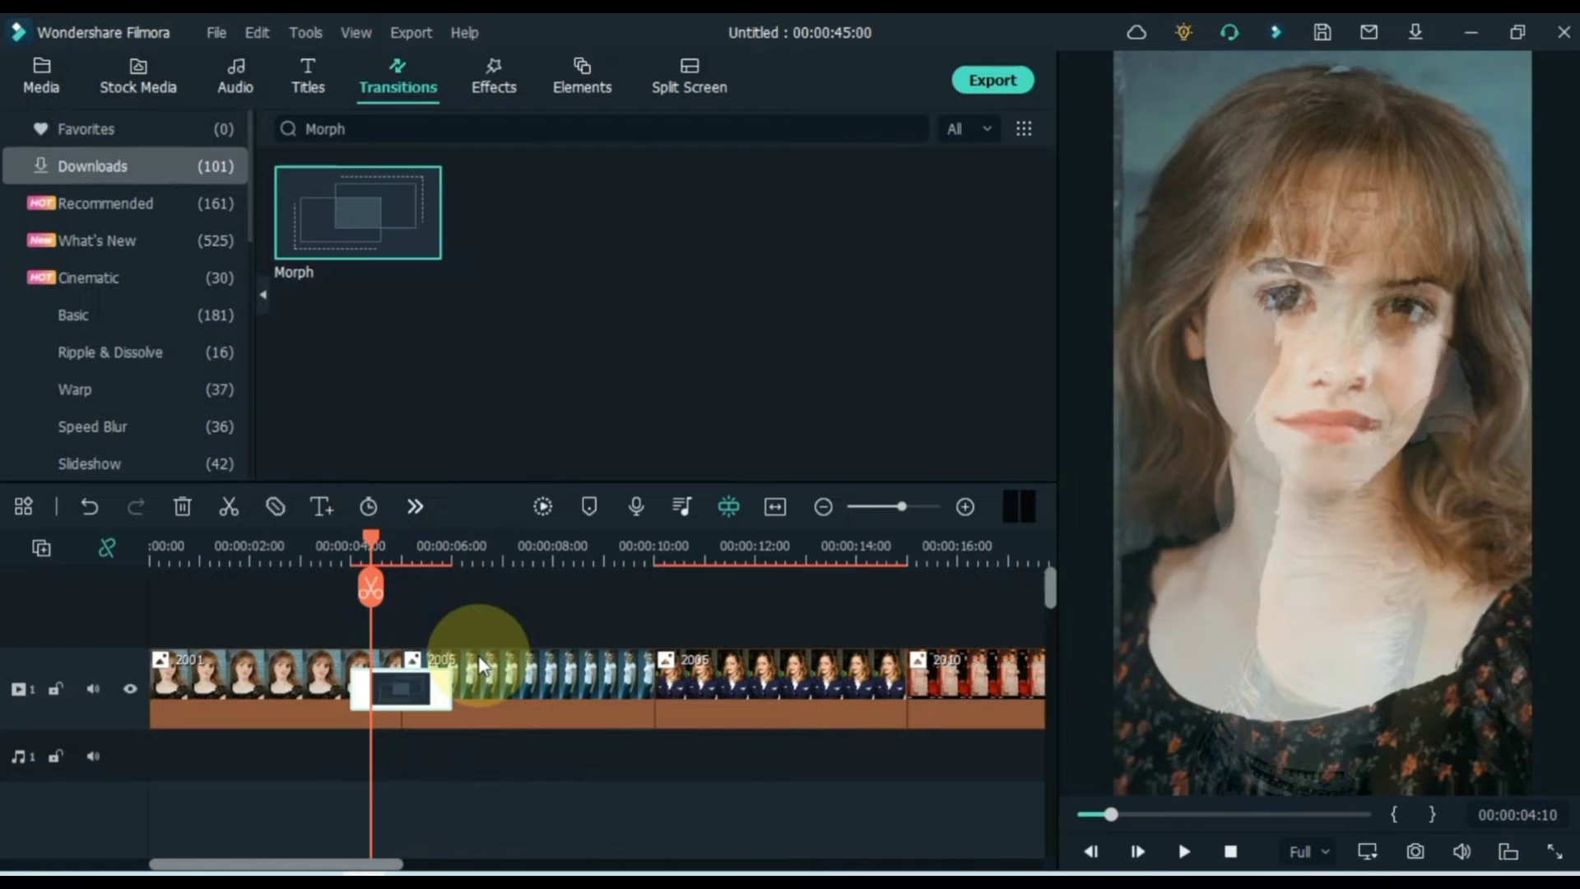
pyautogui.doubleClick(401, 680)
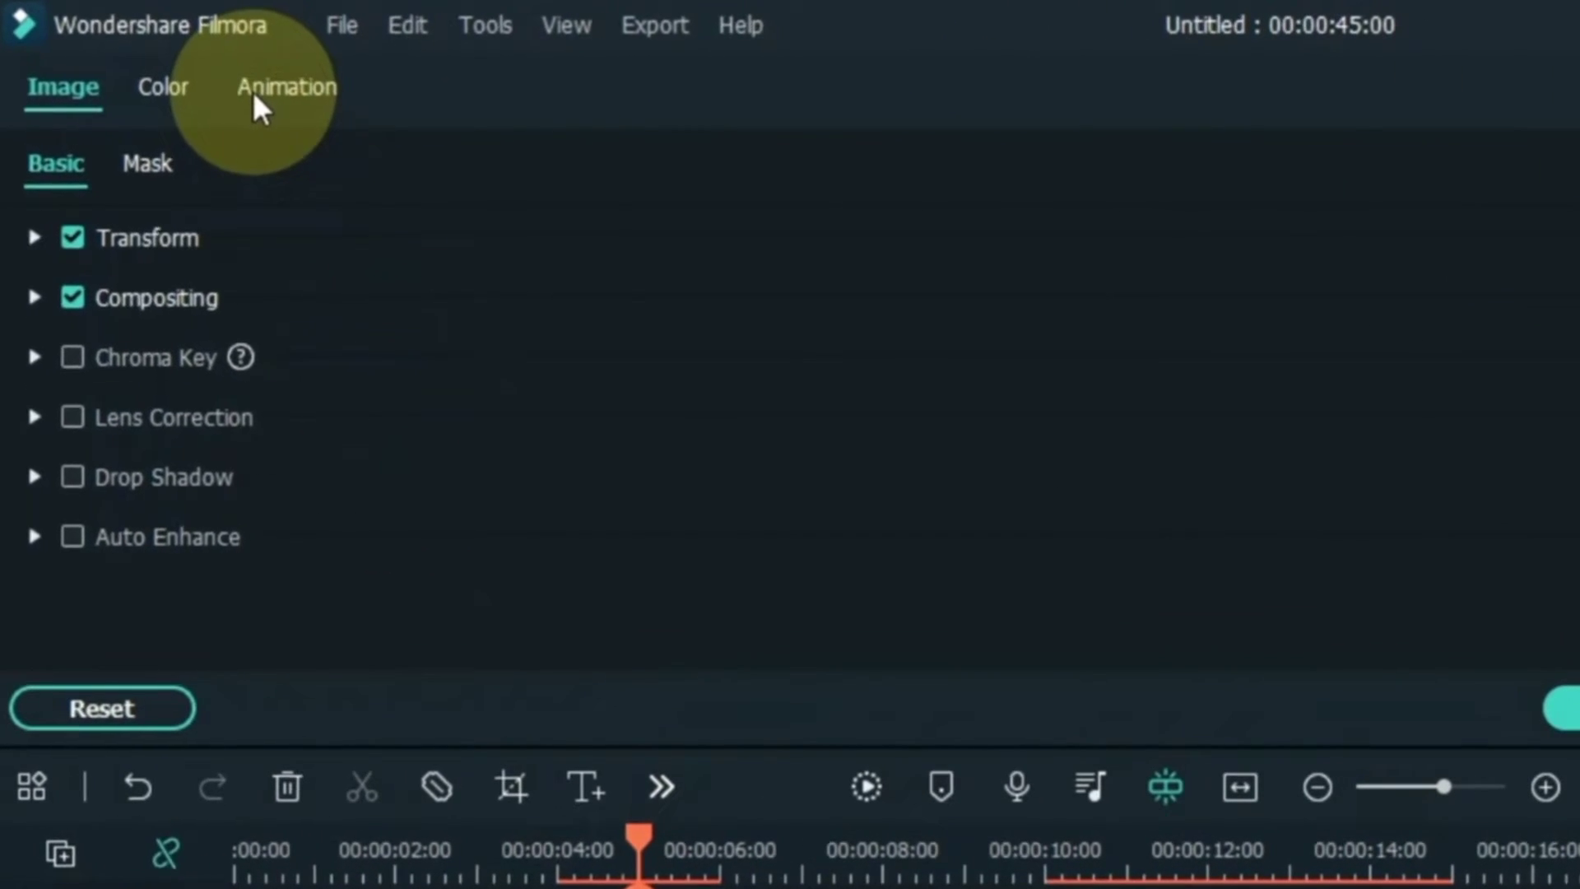
pyautogui.click(163, 72)
pyautogui.click(185, 159)
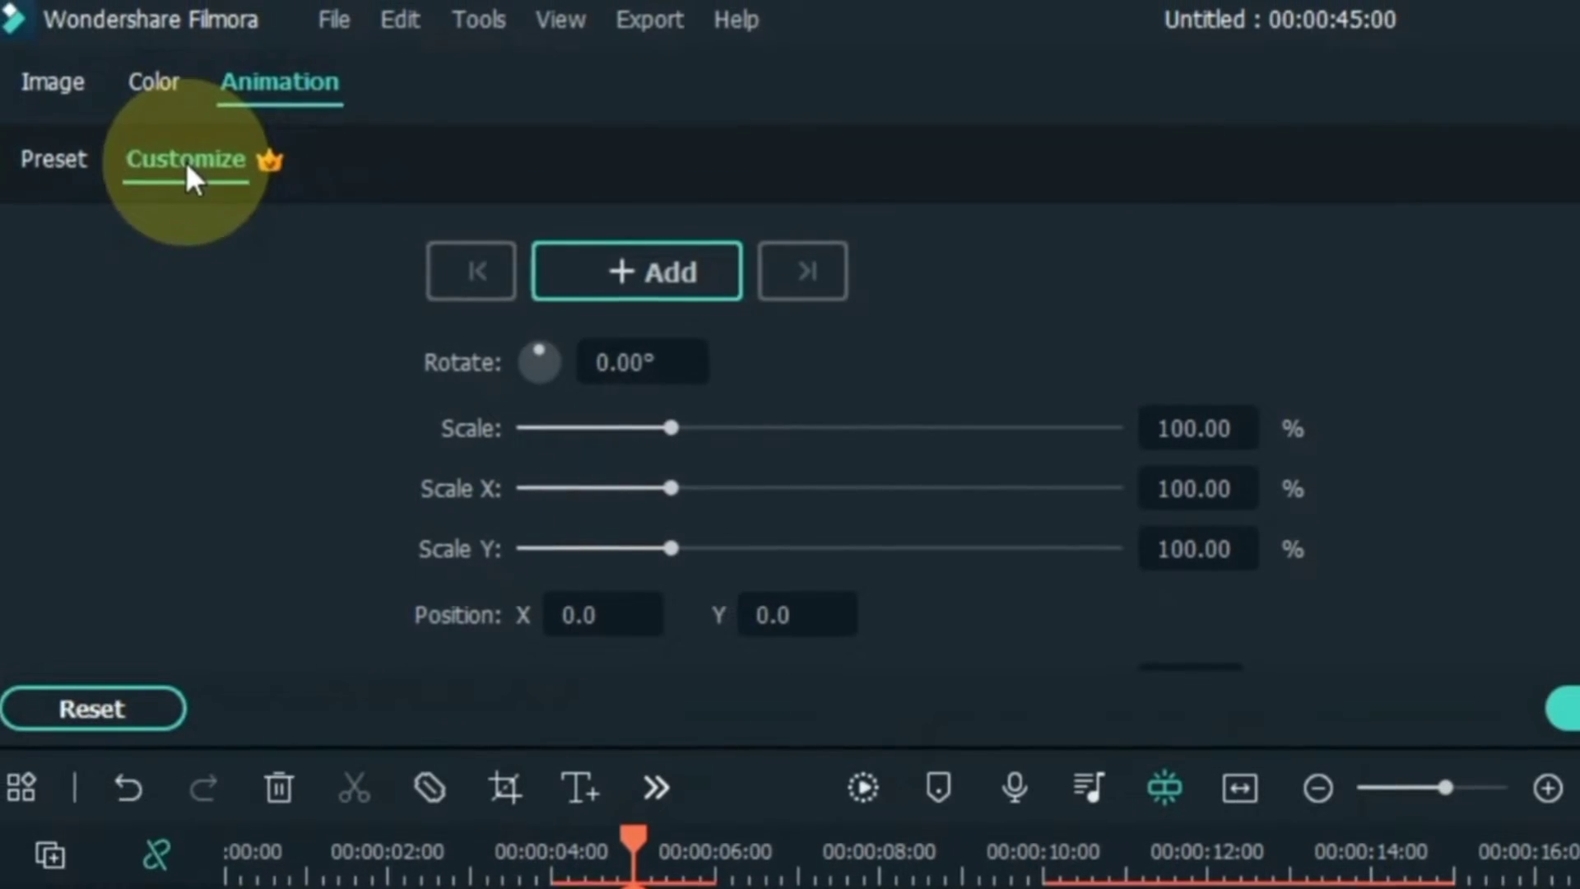
pyautogui.click(604, 275)
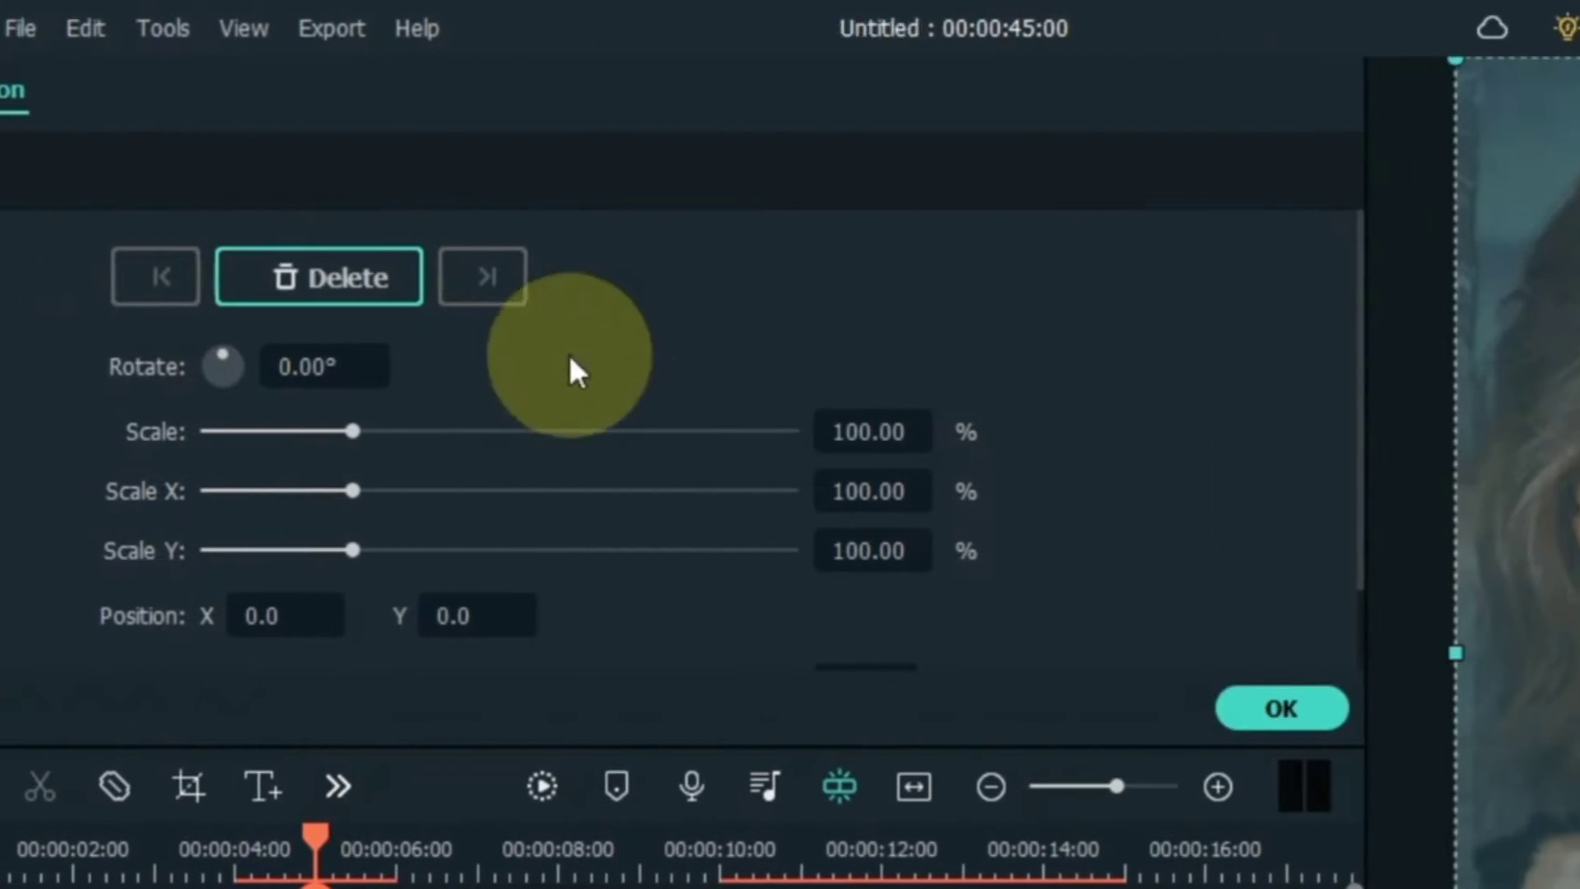
pyautogui.moveTo(820, 431); pyautogui.dragTo(883, 436)
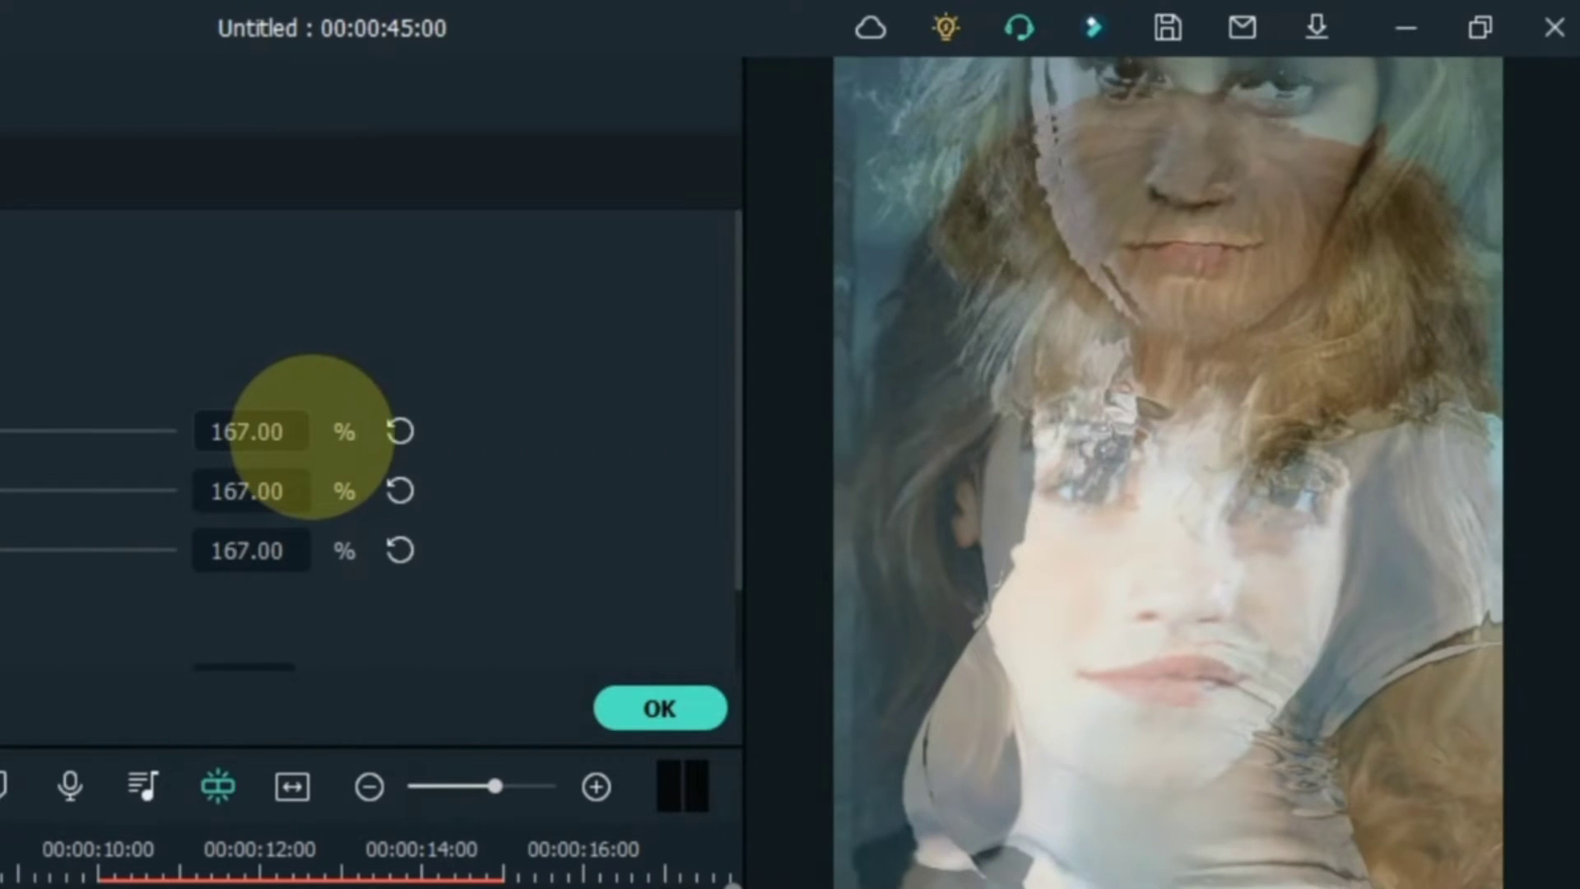
pyautogui.moveTo(311, 436); pyautogui.dragTo(310, 441)
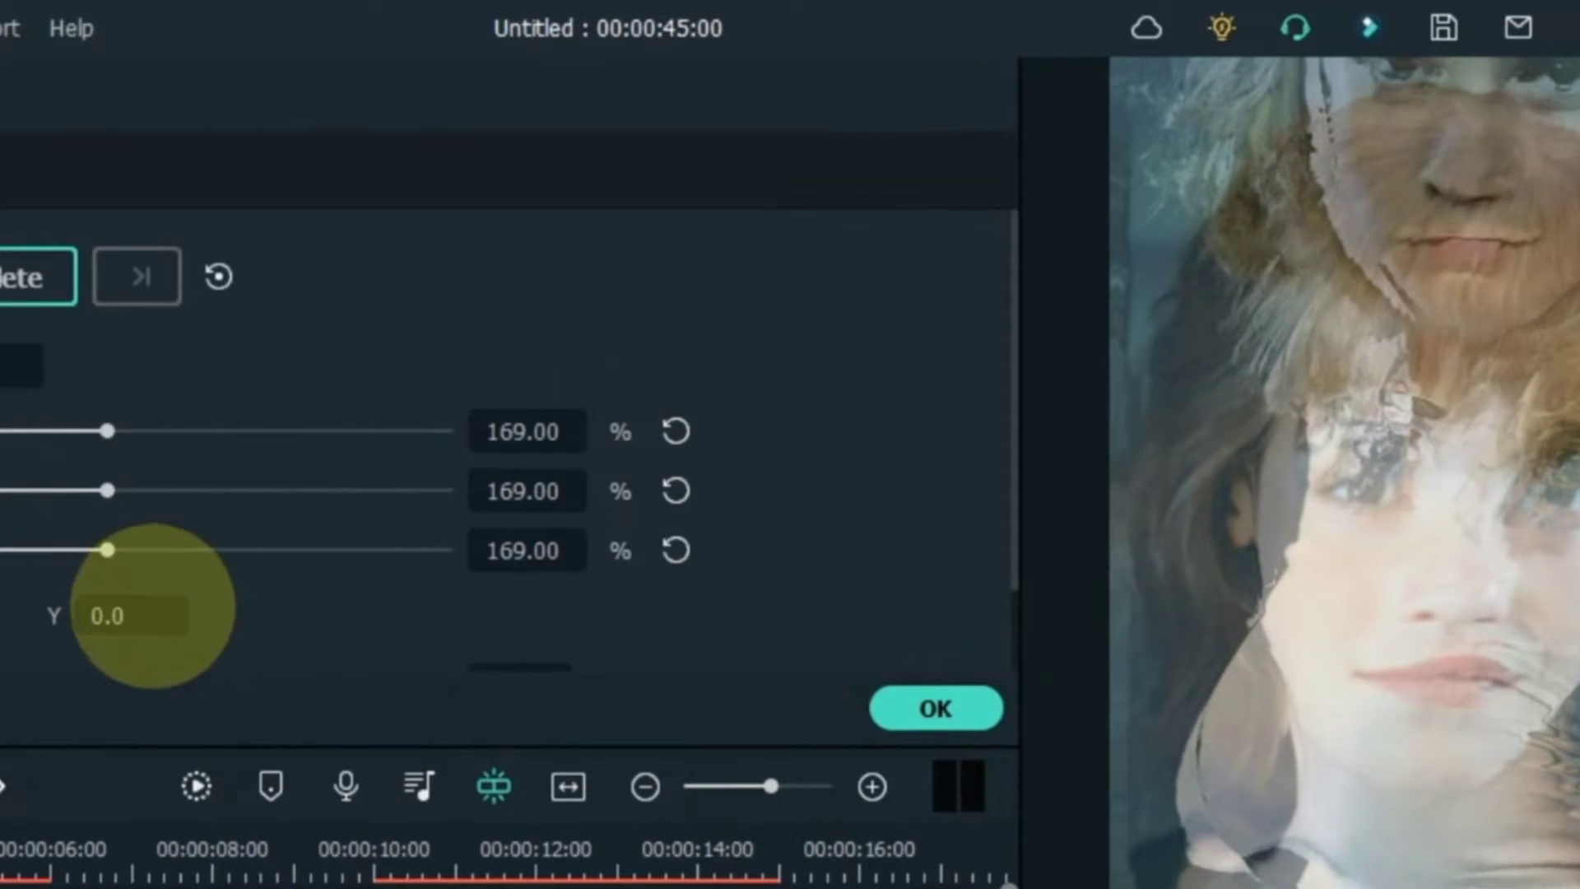
pyautogui.moveTo(140, 606); pyautogui.dragTo(81, 617)
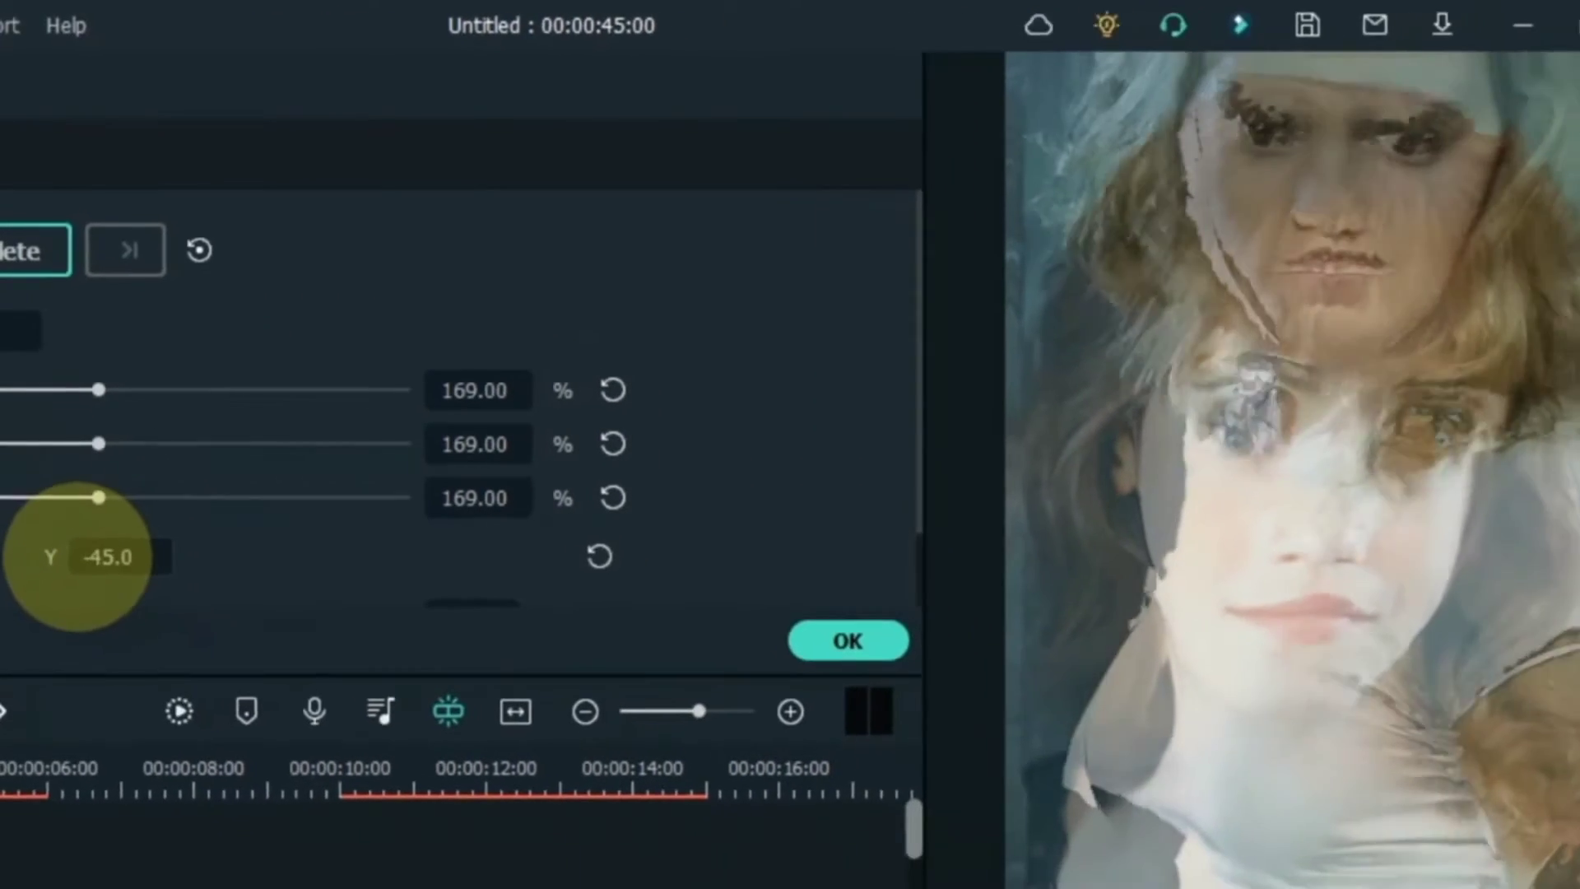
pyautogui.moveTo(78, 557); pyautogui.dragTo(32, 557)
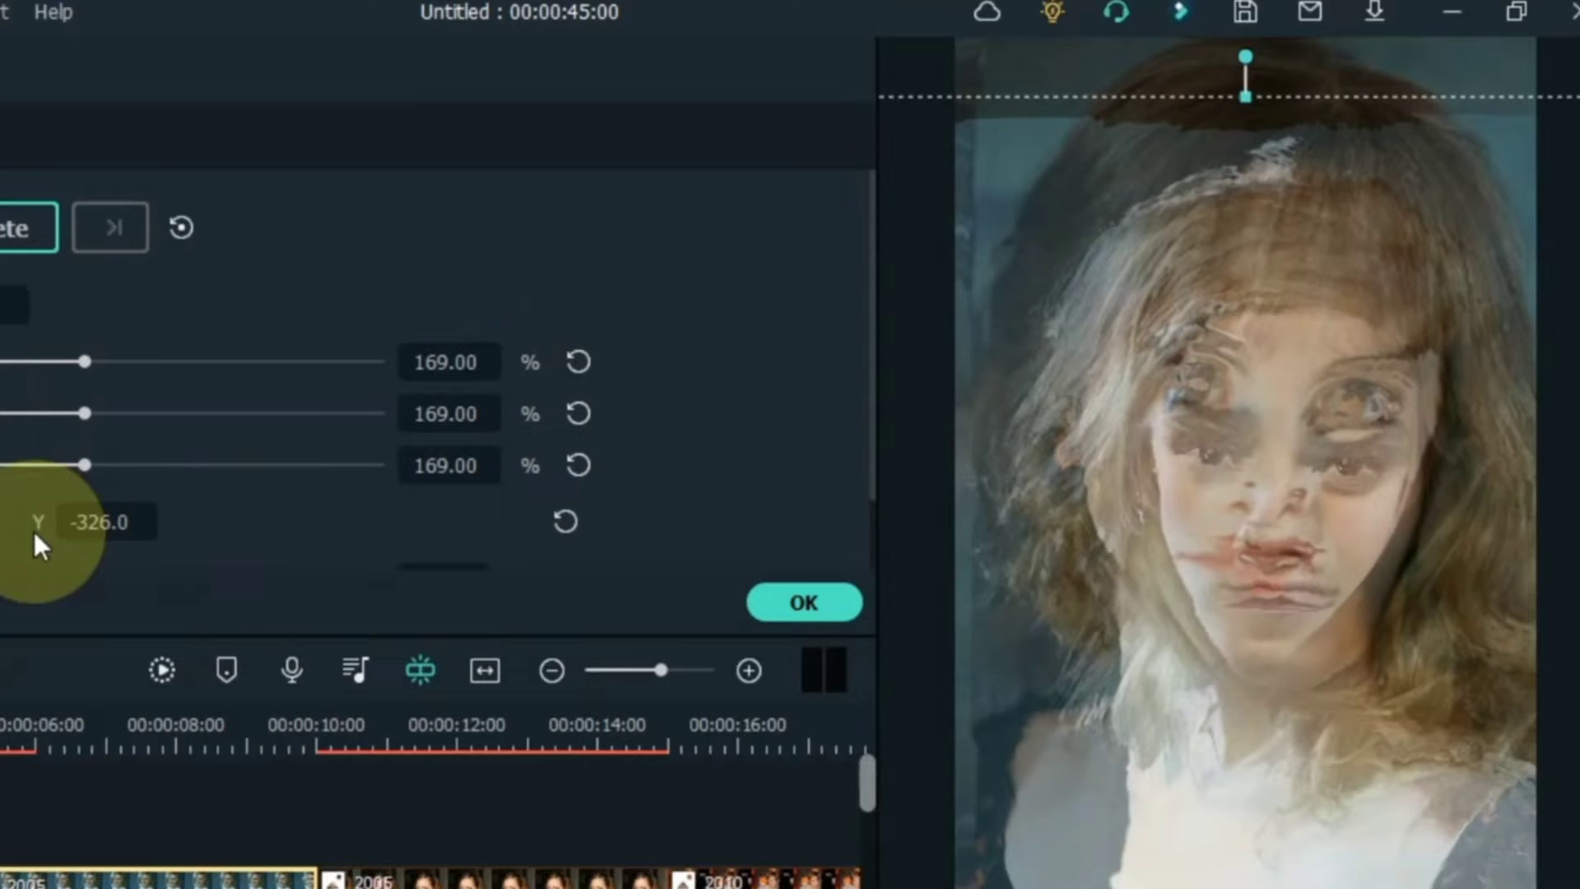
pyautogui.click(114, 522)
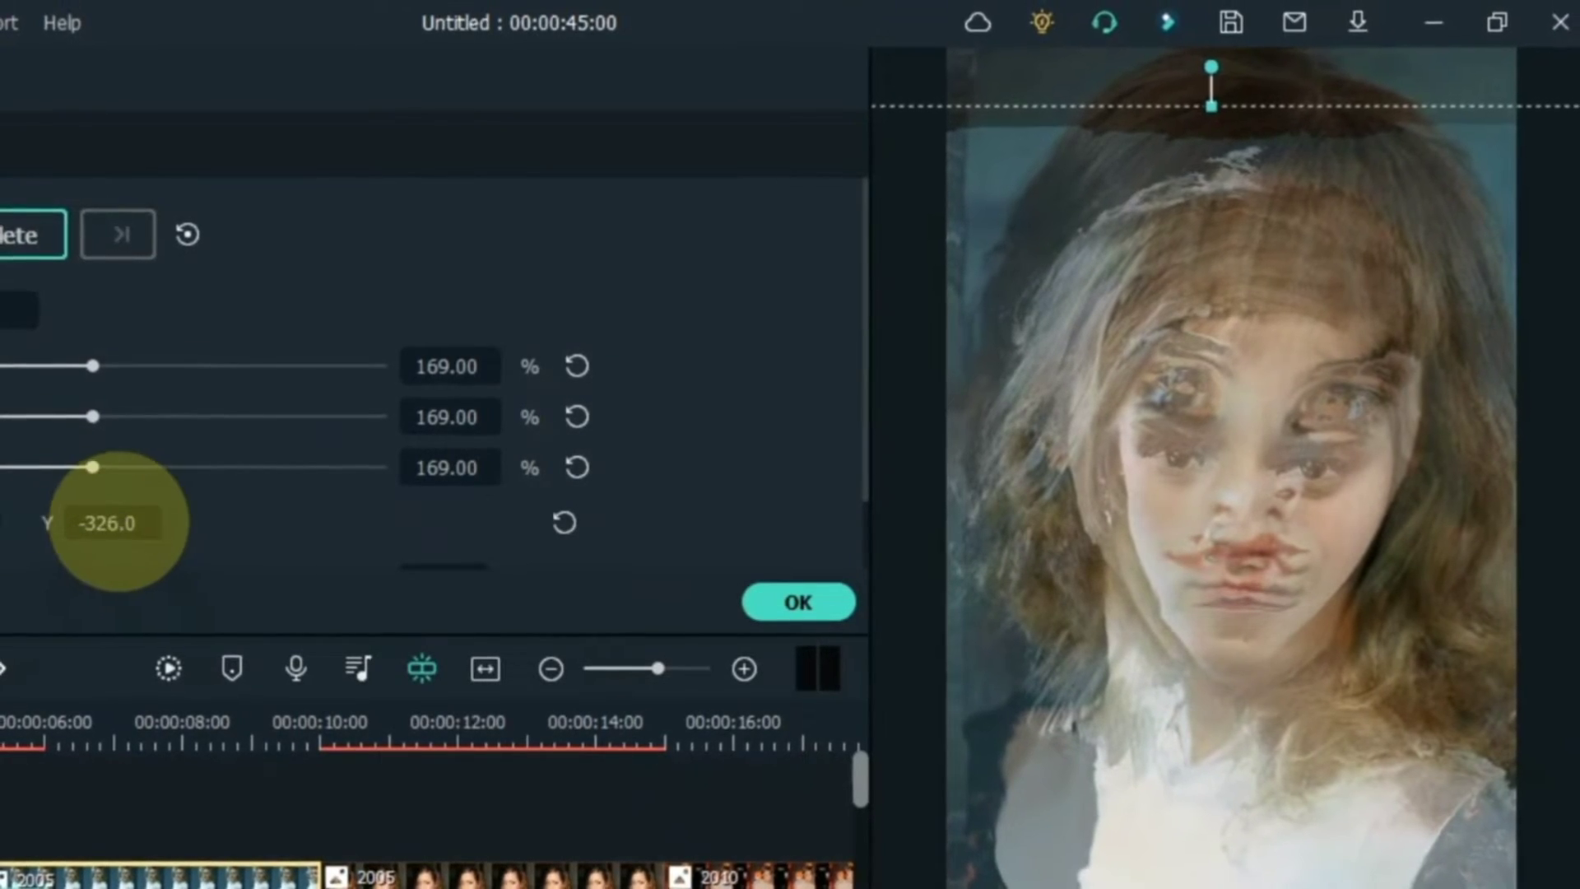
pyautogui.moveTo(119, 521); pyautogui.dragTo(181, 527)
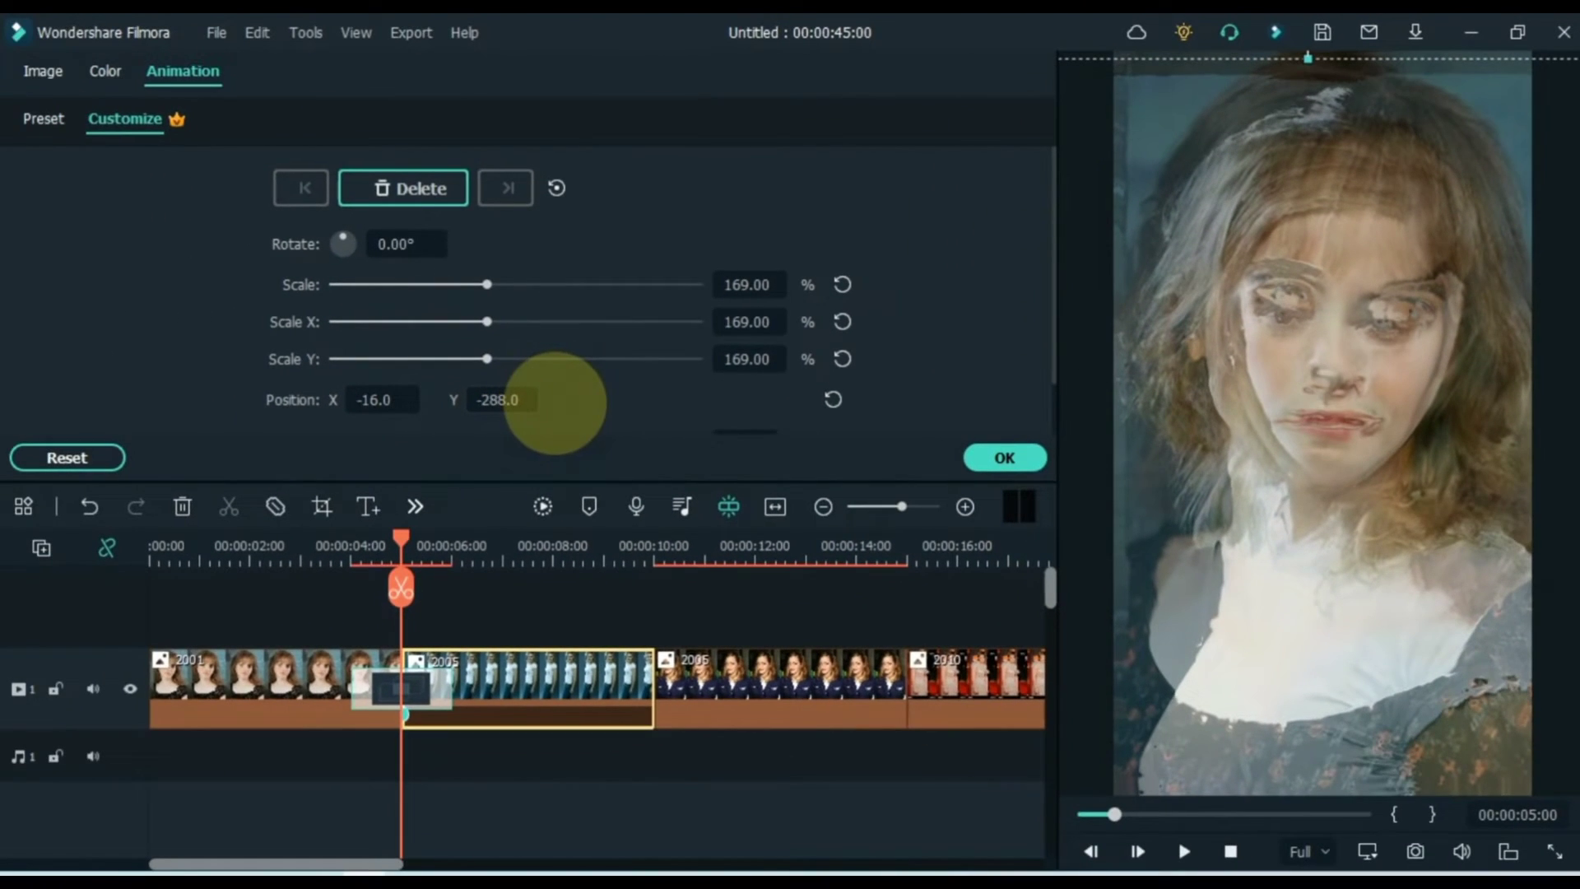
pyautogui.moveTo(753, 273); pyautogui.dragTo(746, 280)
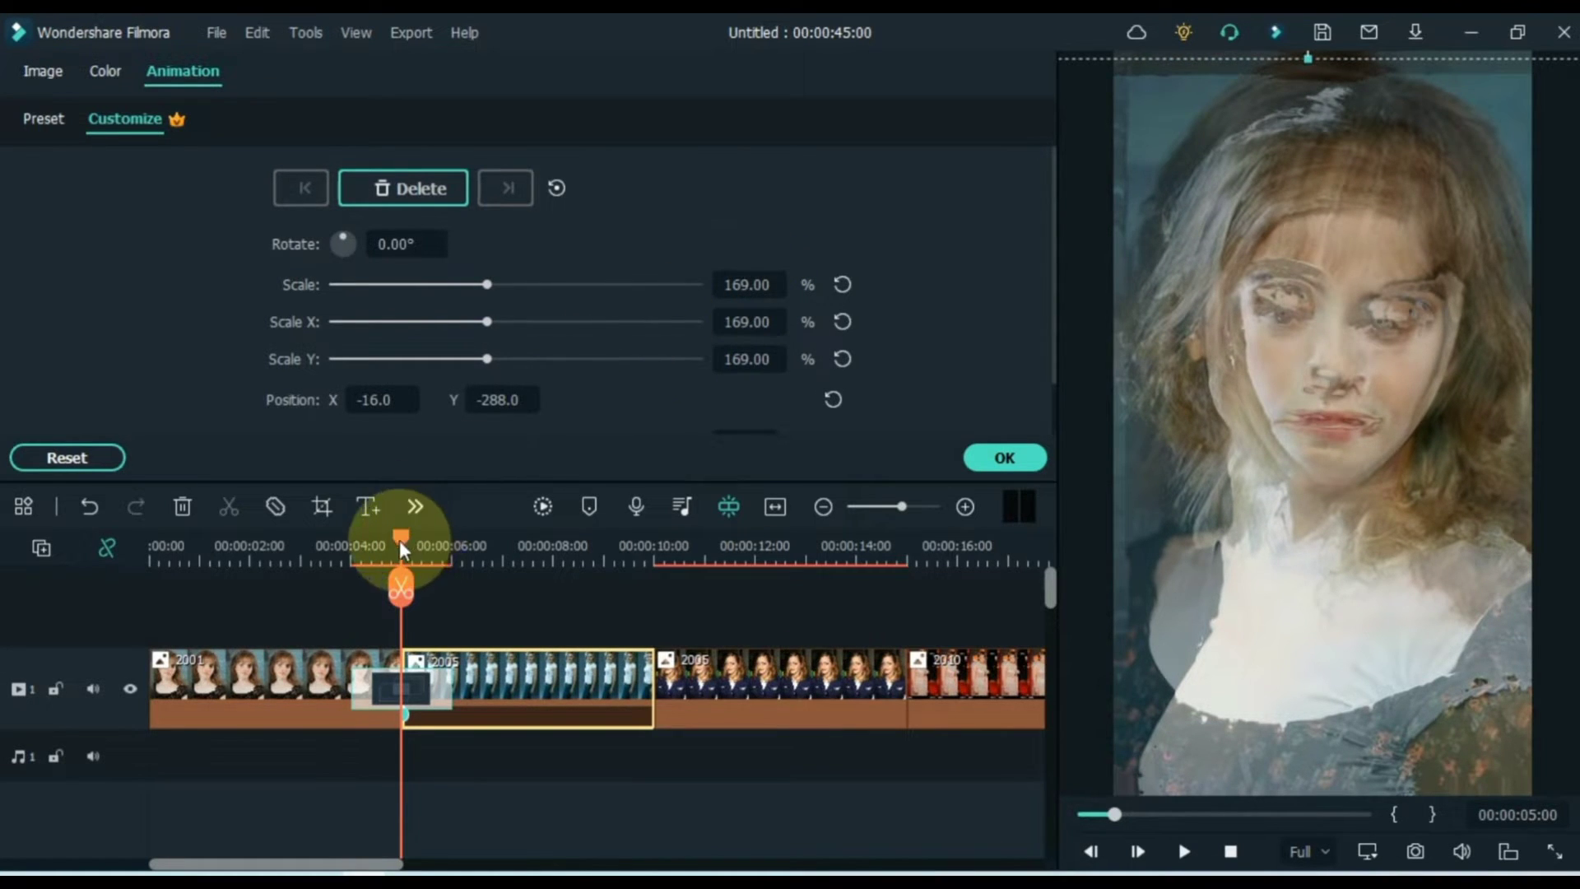
# Add a reset keyframe at 10 seconds restoring normal size and position, then preview
pyautogui.moveTo(404, 549); pyautogui.dragTo(640, 557)
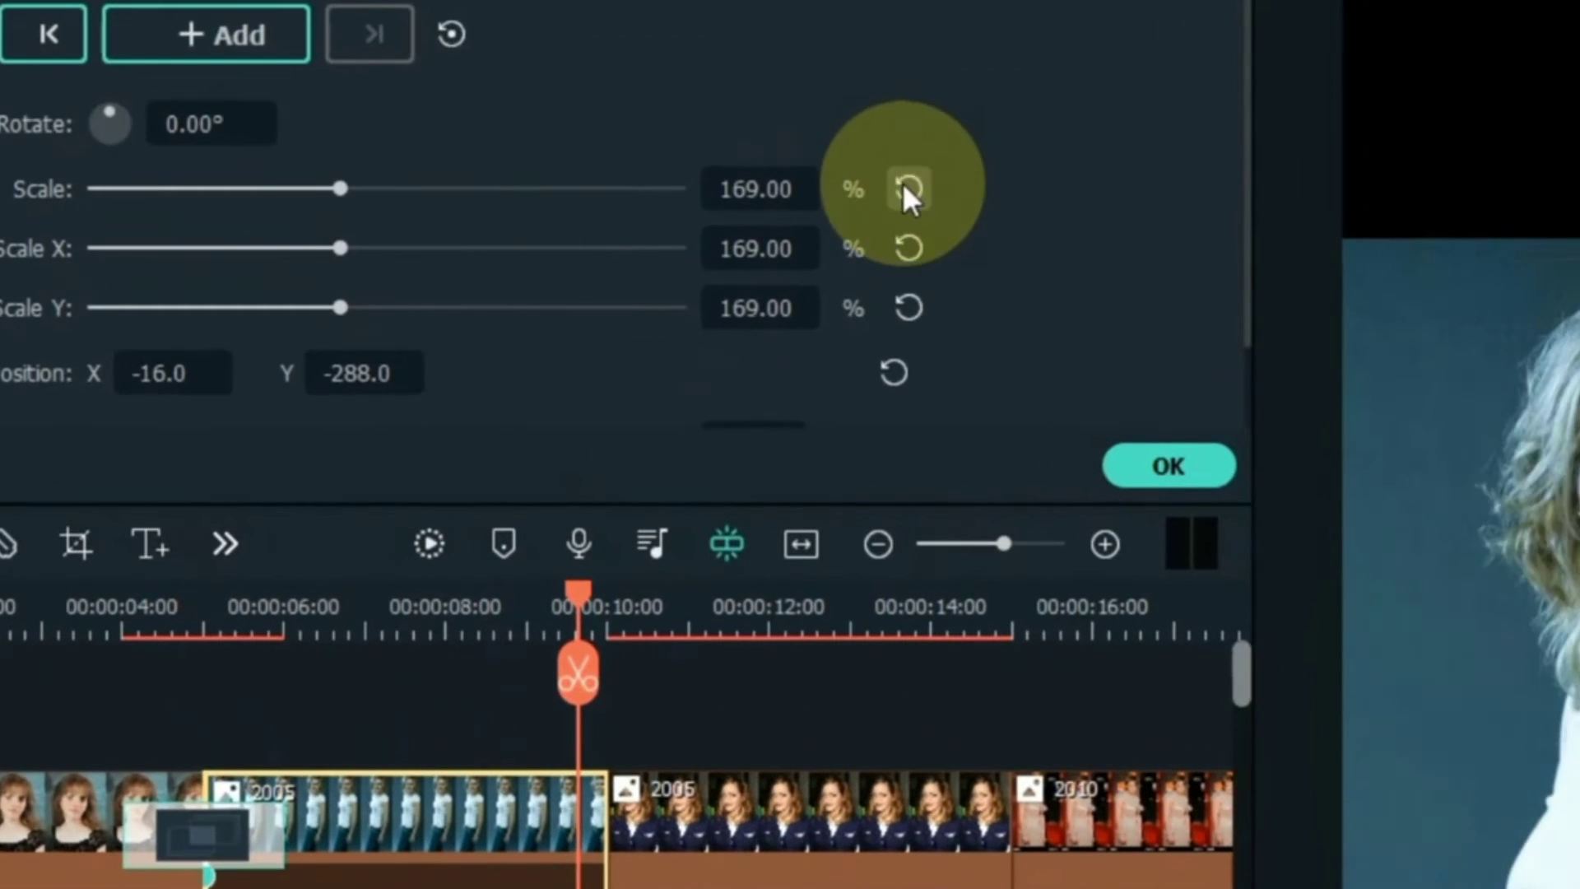
pyautogui.click(862, 256)
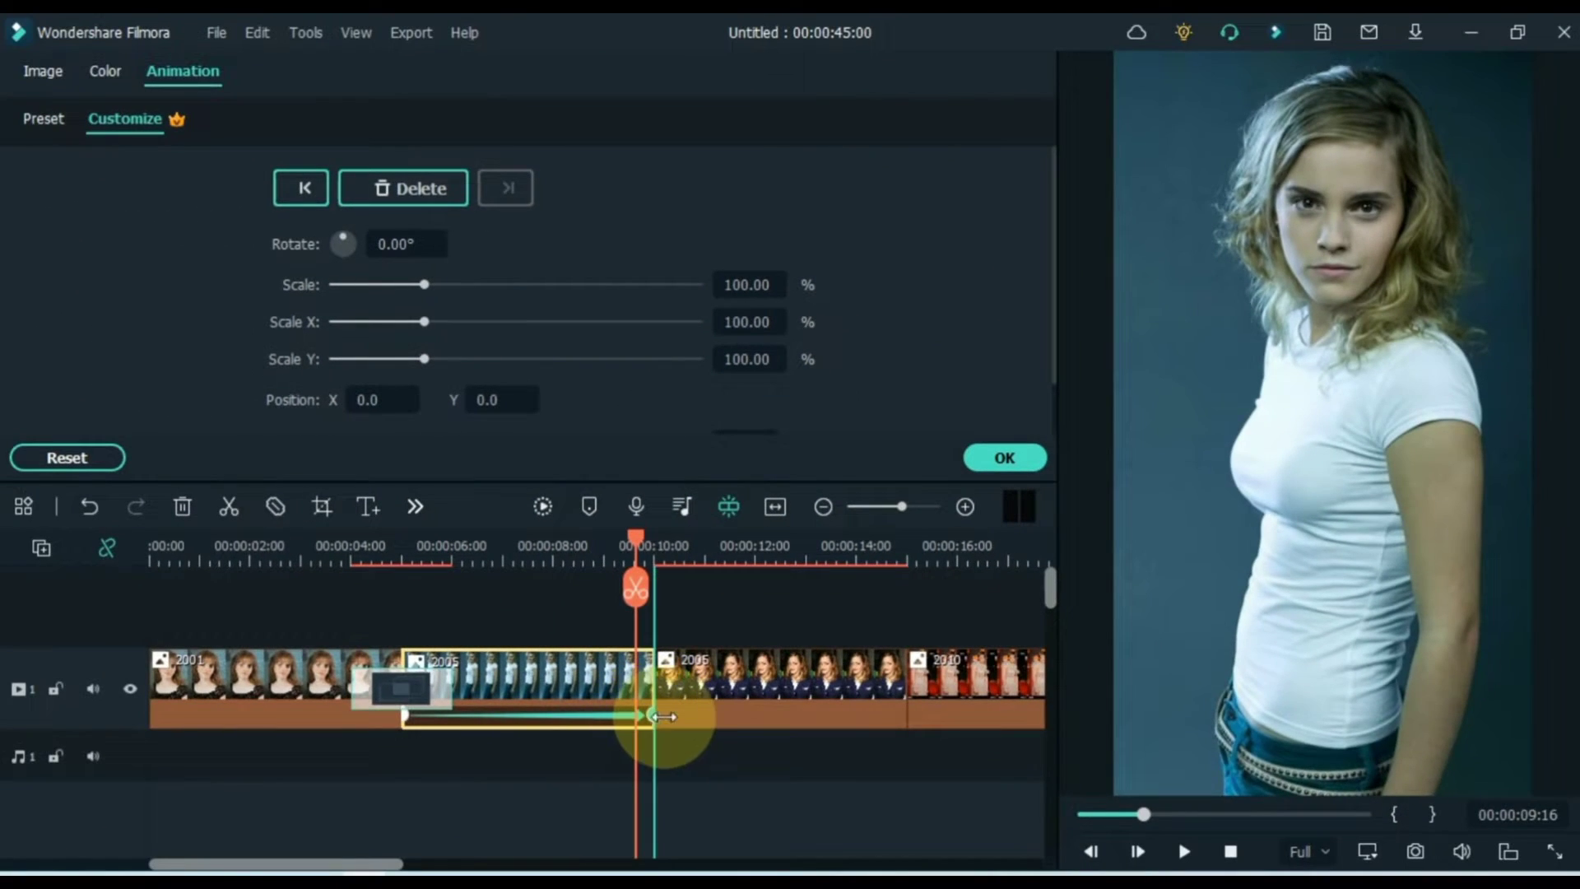
pyautogui.click(663, 716)
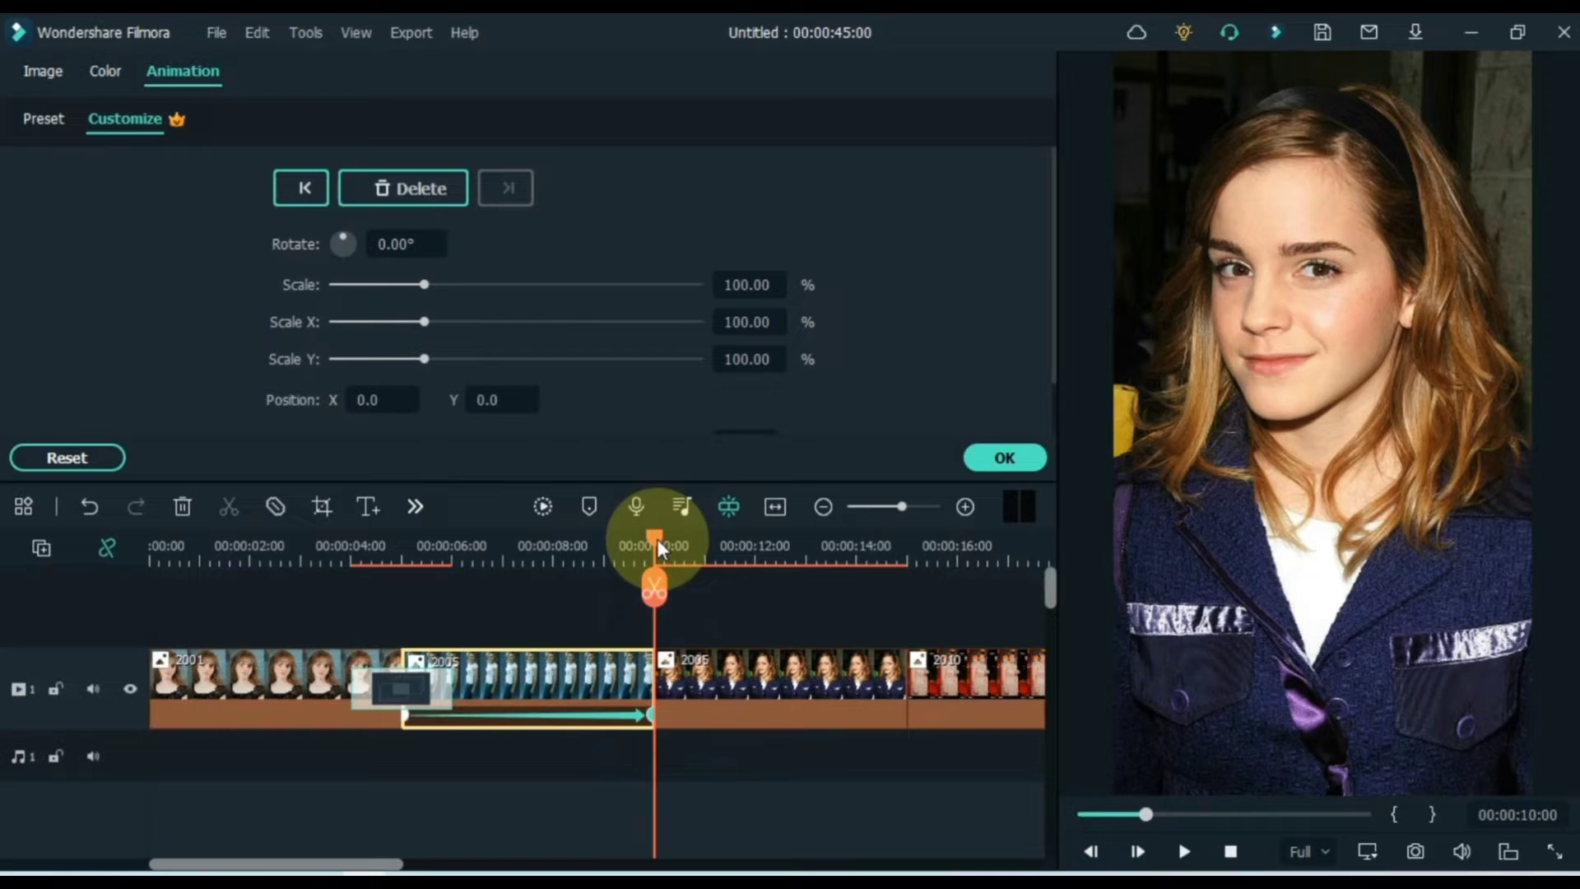
pyautogui.moveTo(658, 540); pyautogui.dragTo(304, 590)
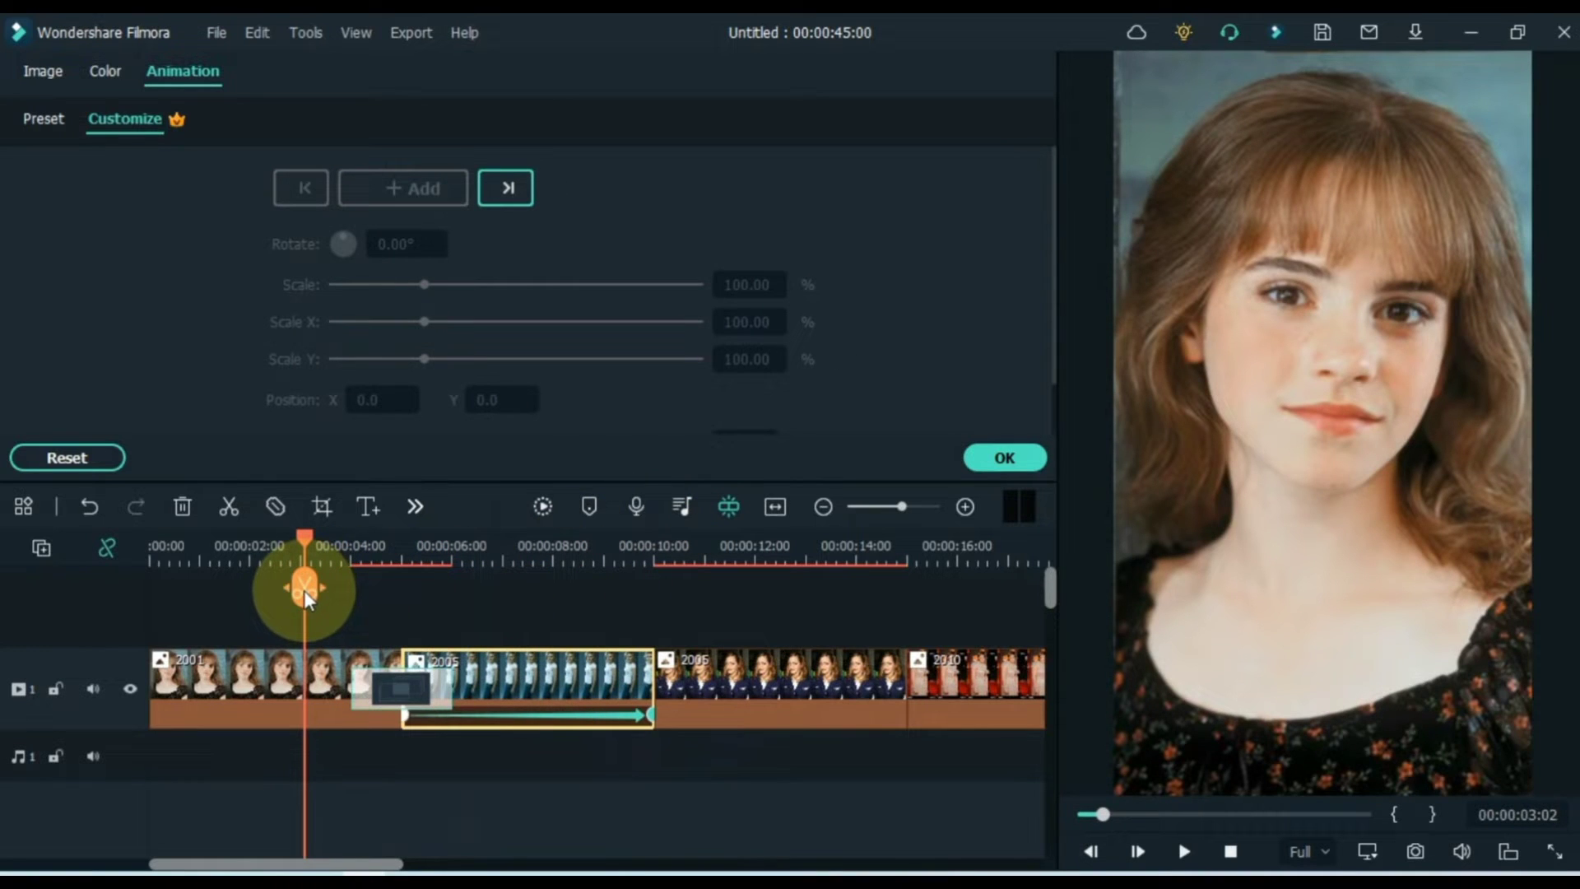
pyautogui.click(552, 604)
pyautogui.press('space')
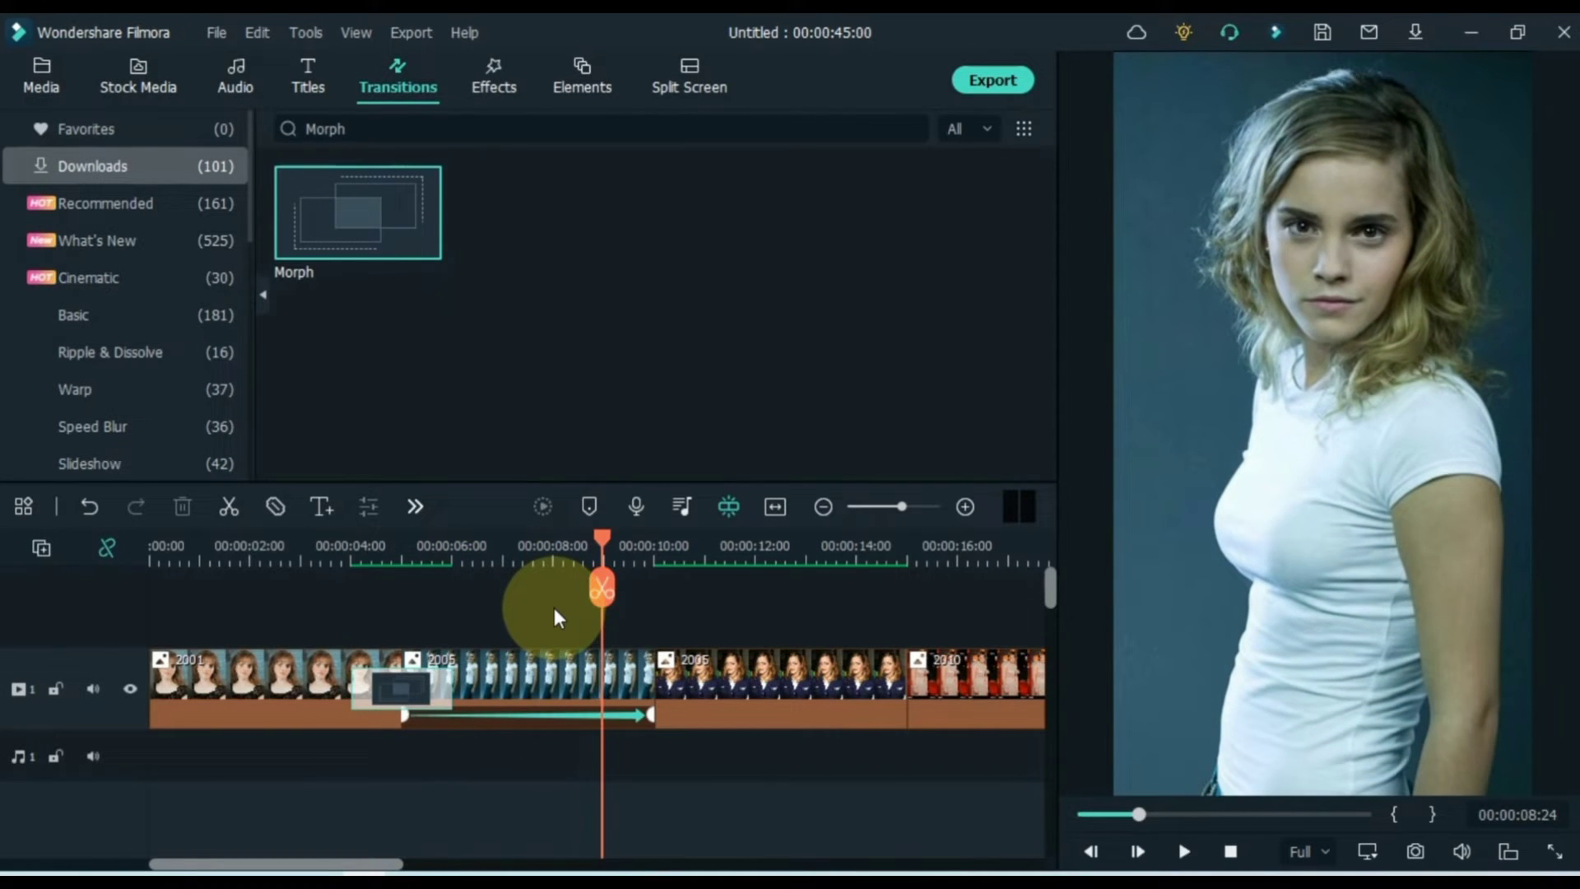
# Drop a Morph transition between the two 2005 photos and play it back
pyautogui.moveTo(554, 607); pyautogui.dragTo(491, 306)
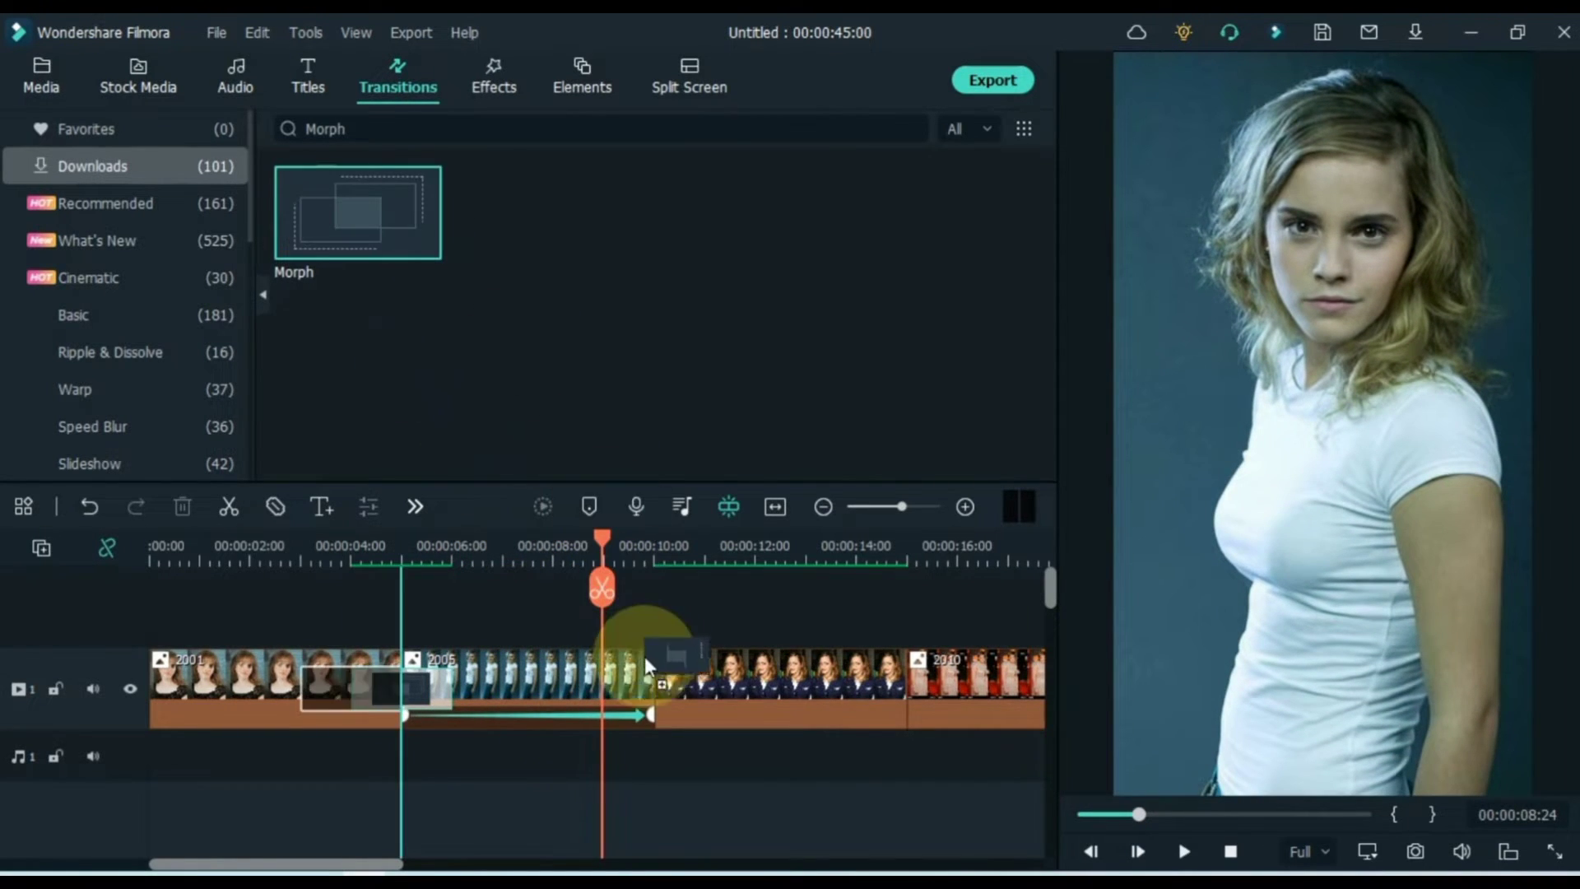
pyautogui.moveTo(644, 655); pyautogui.dragTo(642, 668)
pyautogui.press('space')
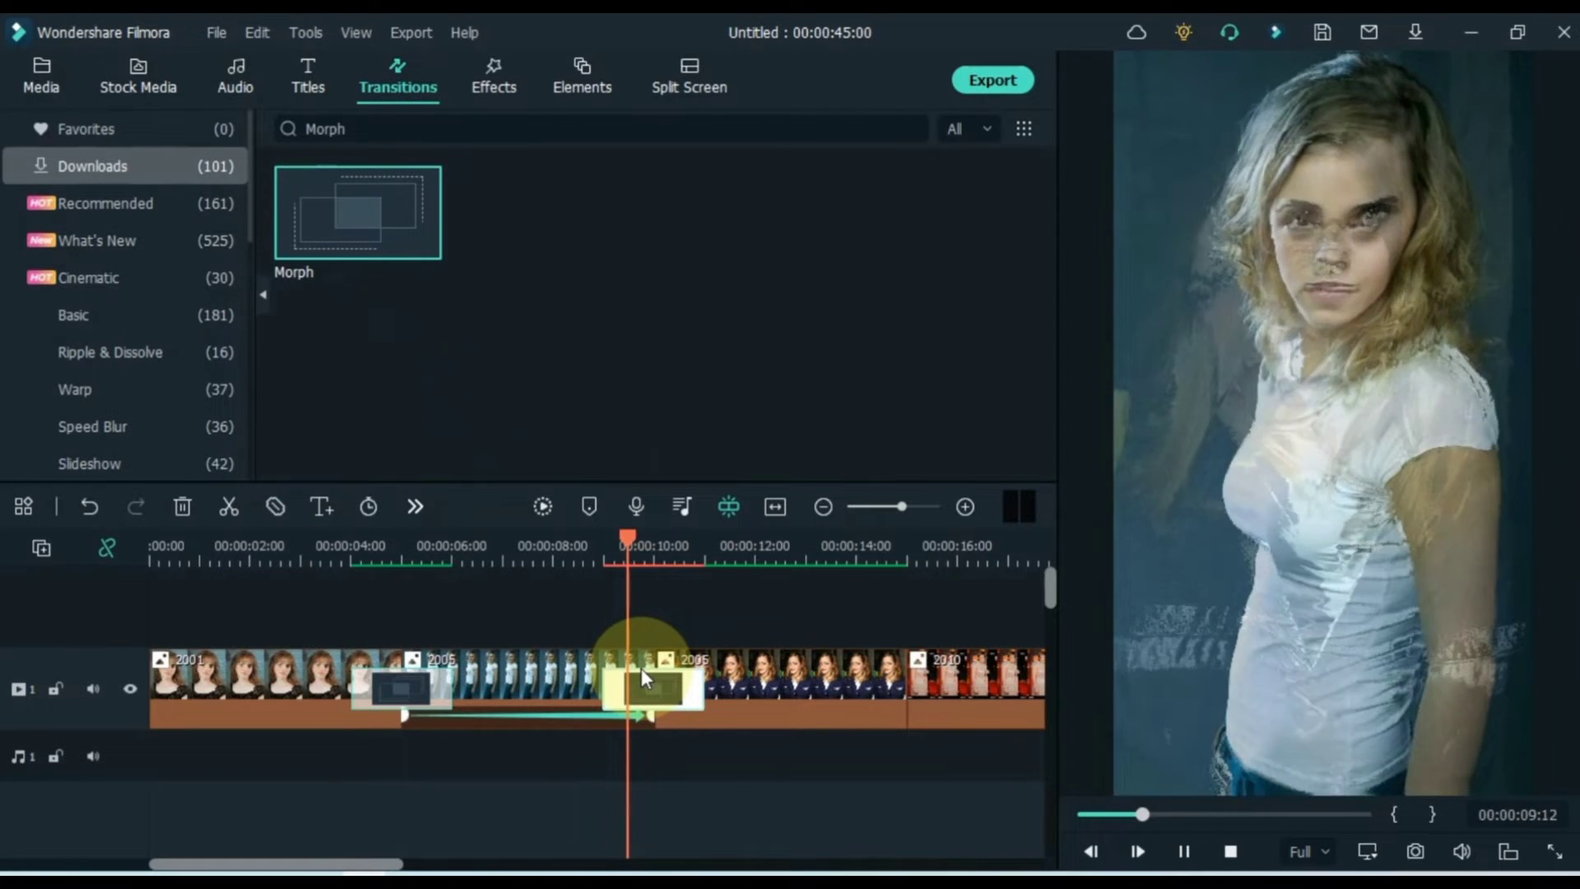
pyautogui.press('space')
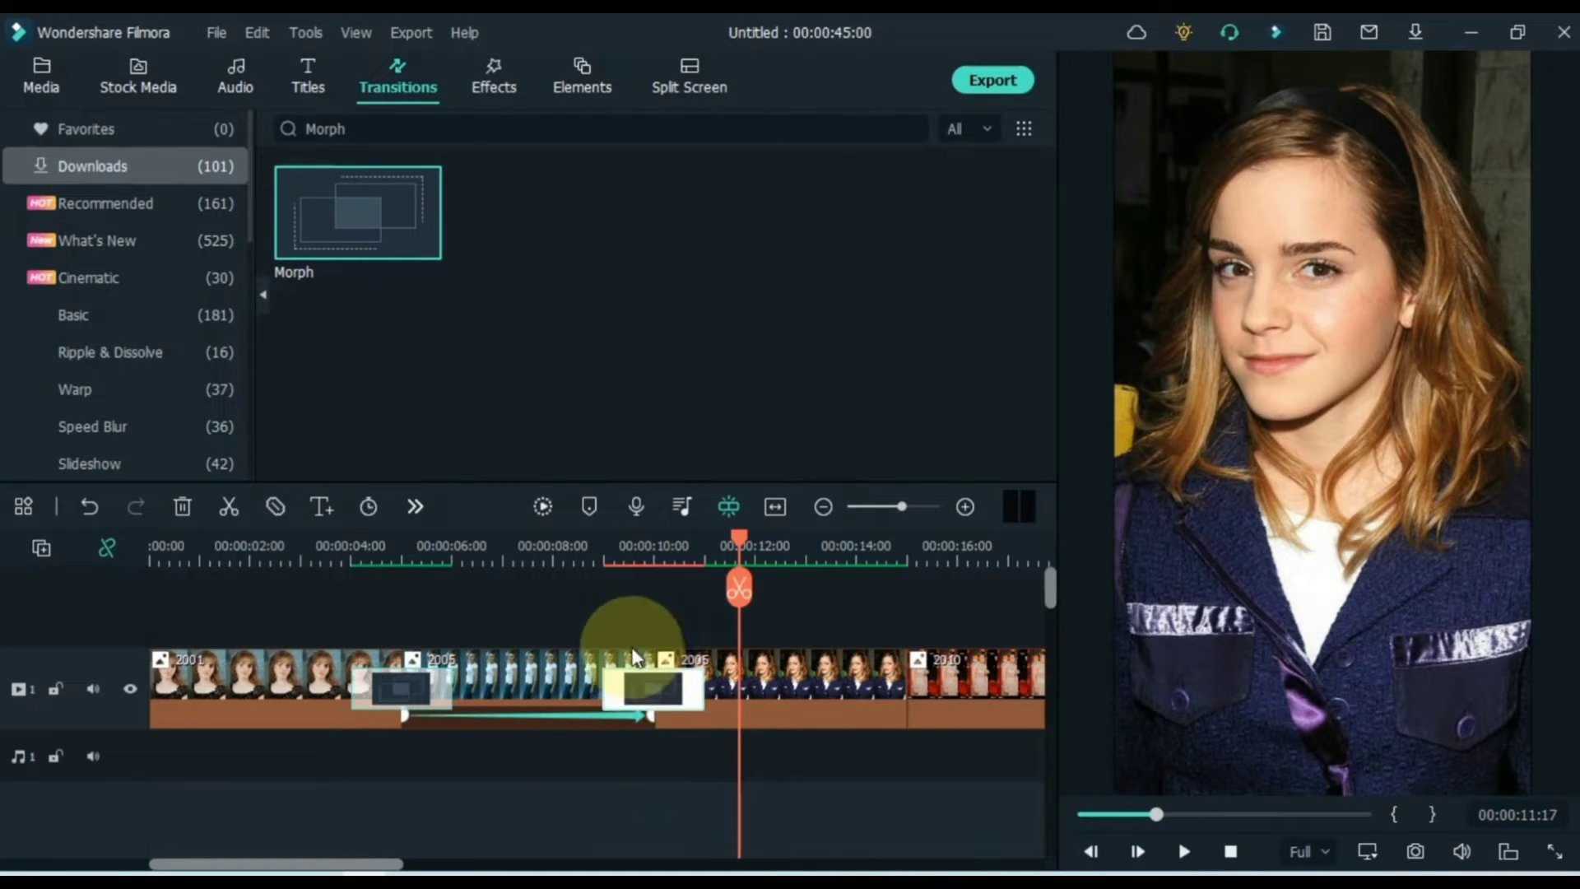
pyautogui.click(655, 553)
# Keyframe the second 2005 photo from 66% scale at position 32/128 to 100% at its end
pyautogui.doubleClick(737, 668)
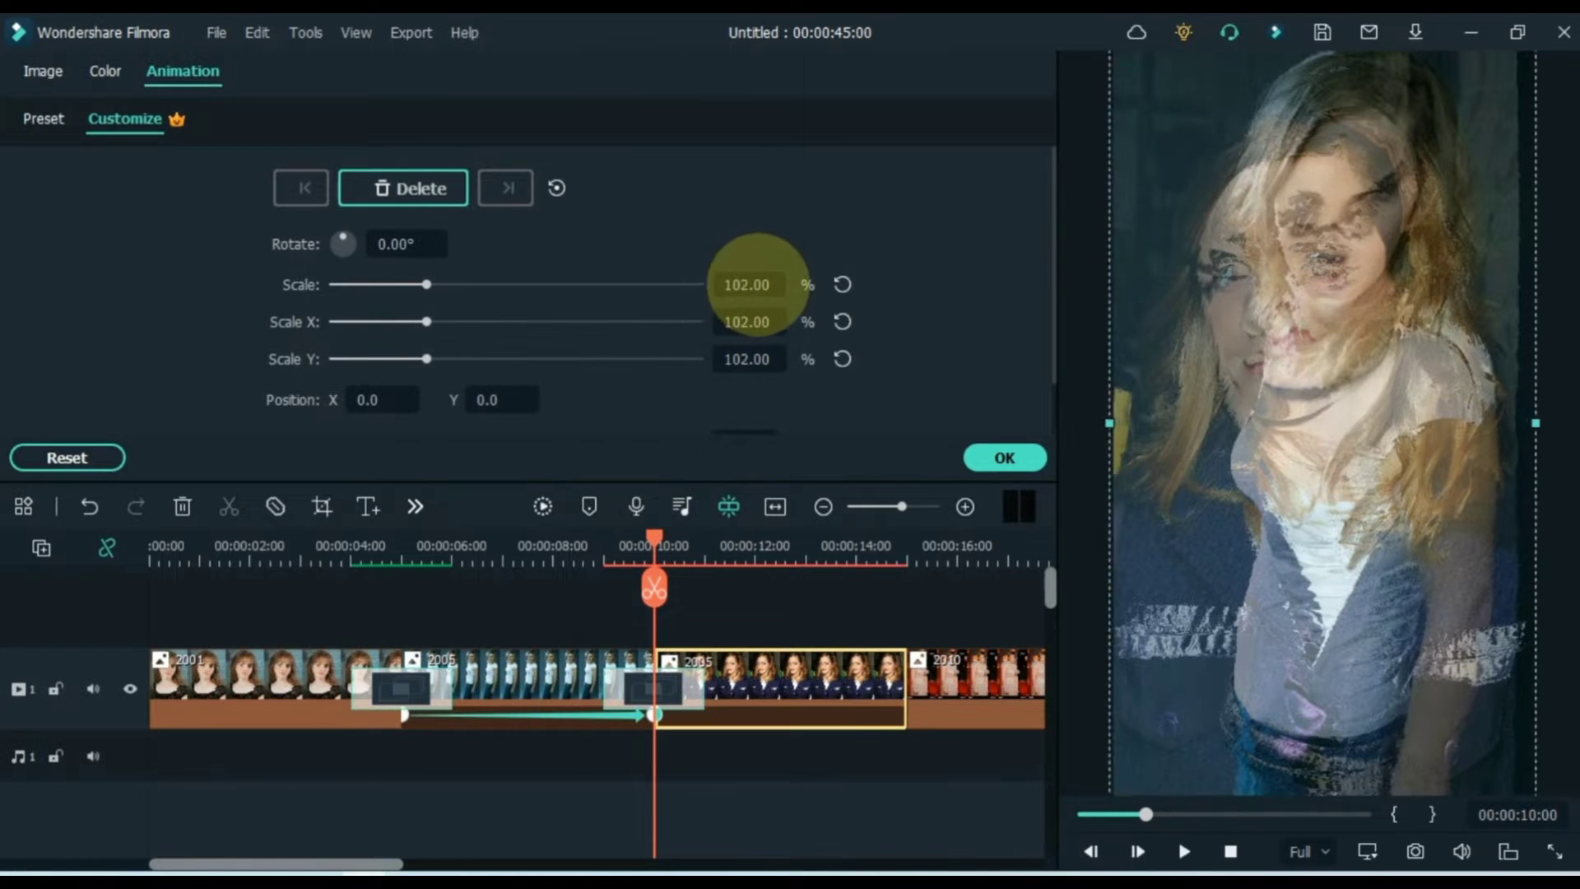
pyautogui.moveTo(758, 285)
pyautogui.mouseDown()
pyautogui.moveTo(771, 284)
pyautogui.moveTo(731, 292)
pyautogui.mouseUp()
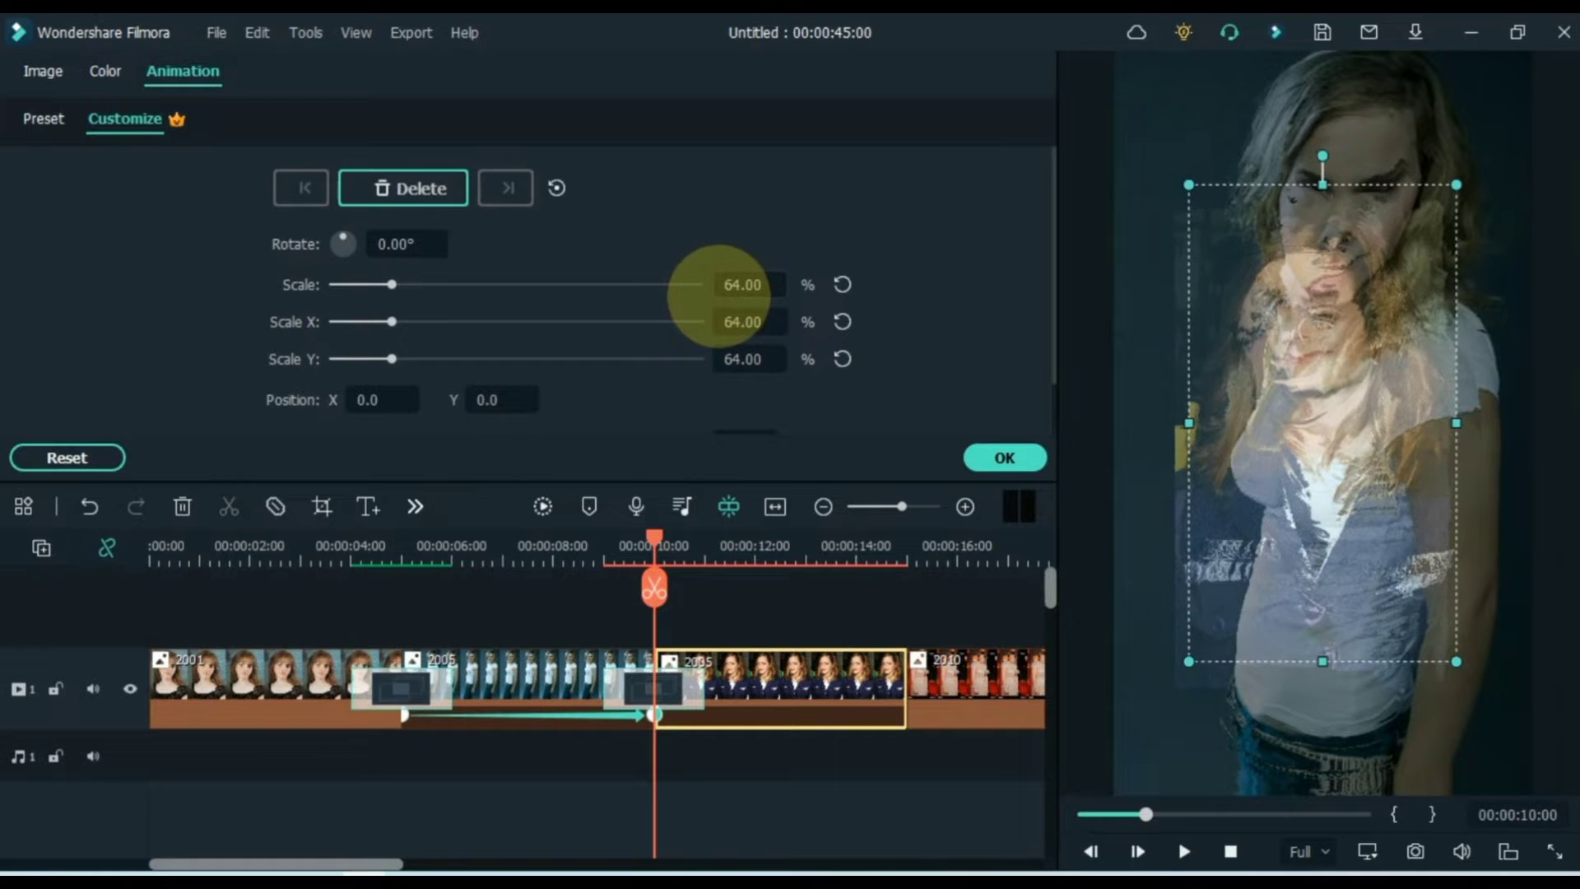
pyautogui.moveTo(507, 402); pyautogui.dragTo(563, 411)
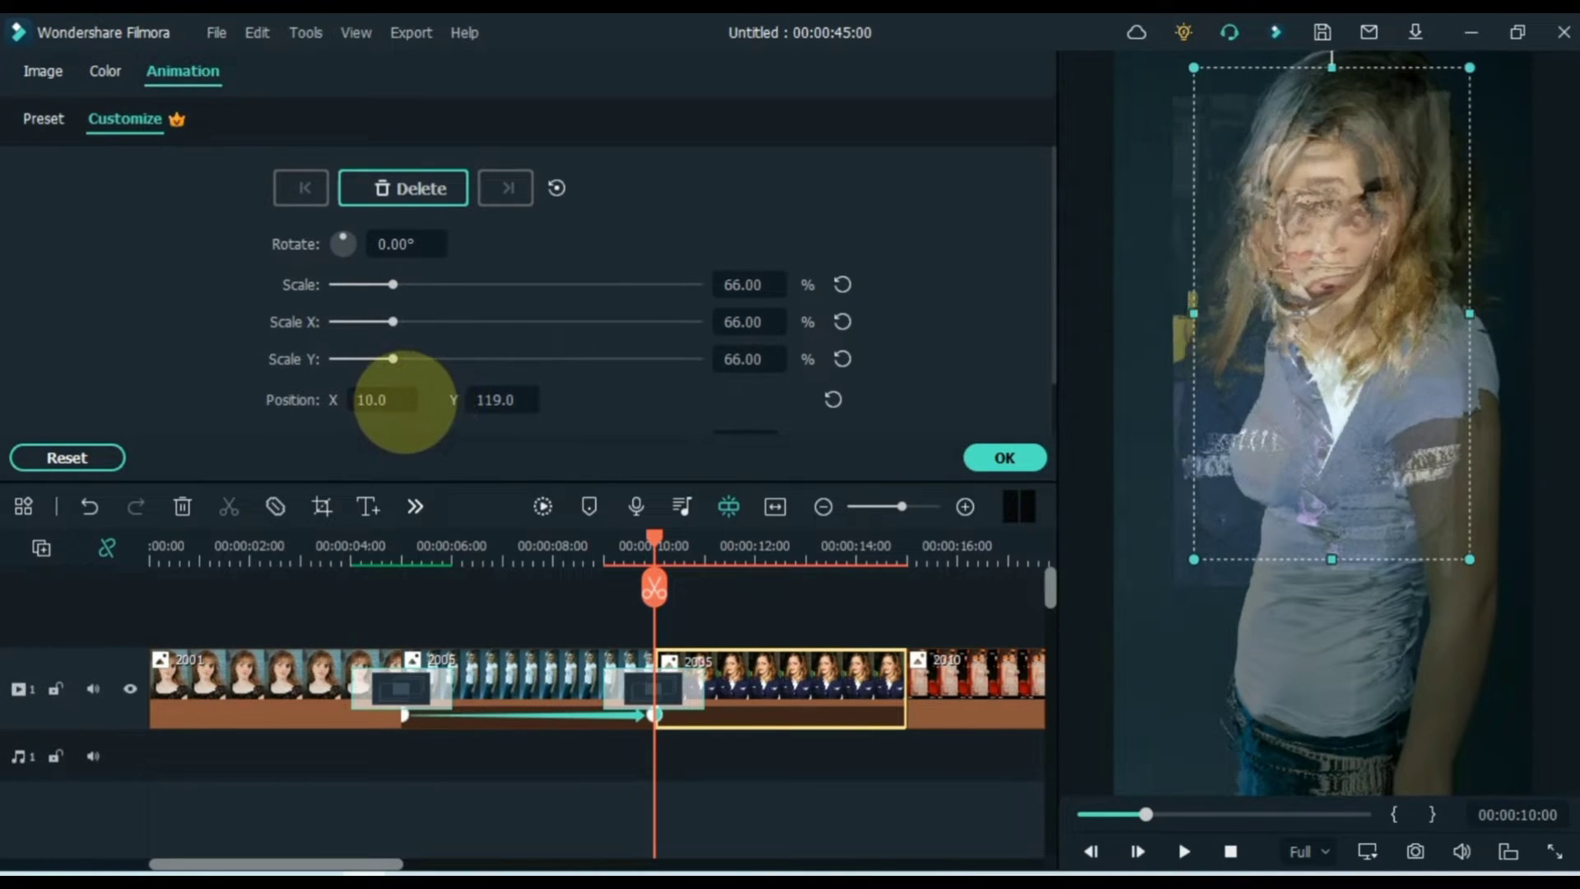
pyautogui.moveTo(403, 404); pyautogui.dragTo(422, 405)
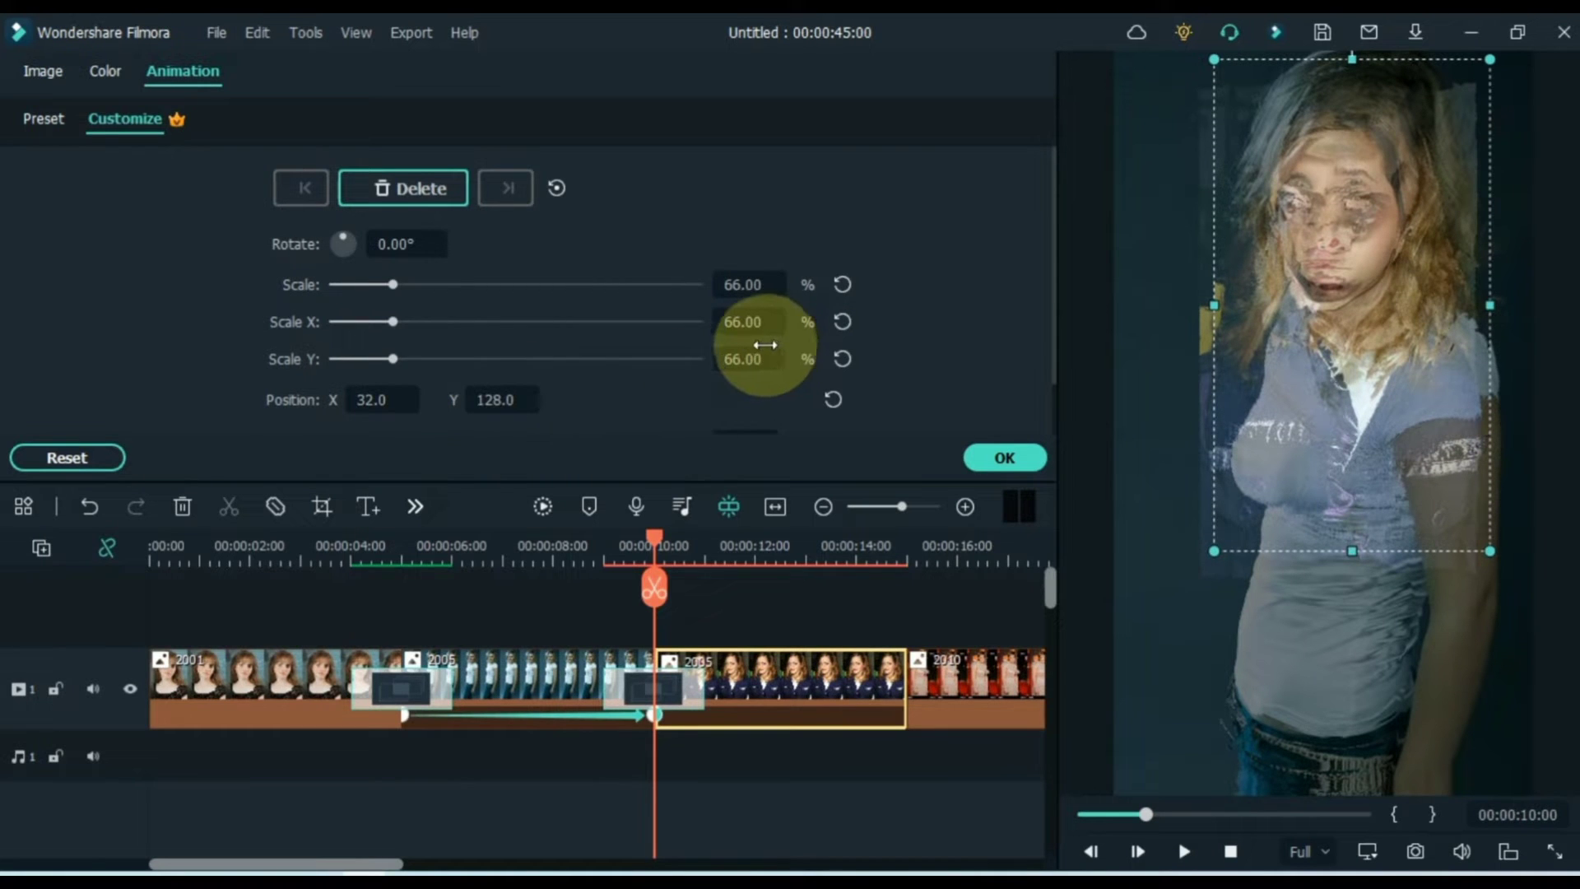
pyautogui.moveTo(702, 545); pyautogui.dragTo(735, 552)
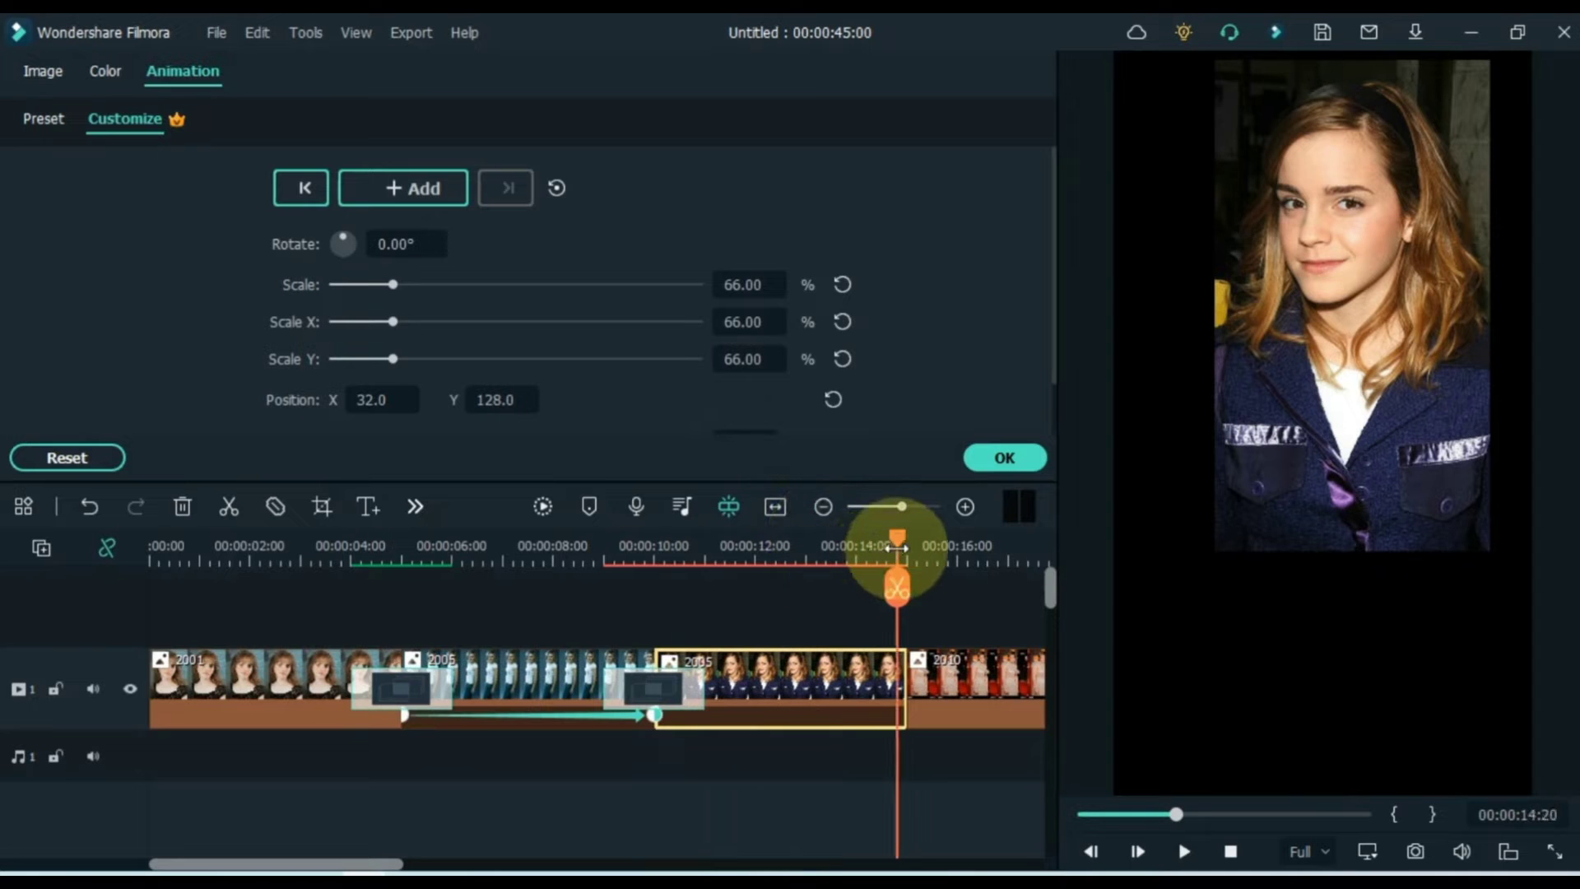
pyautogui.click(842, 285)
pyautogui.click(833, 400)
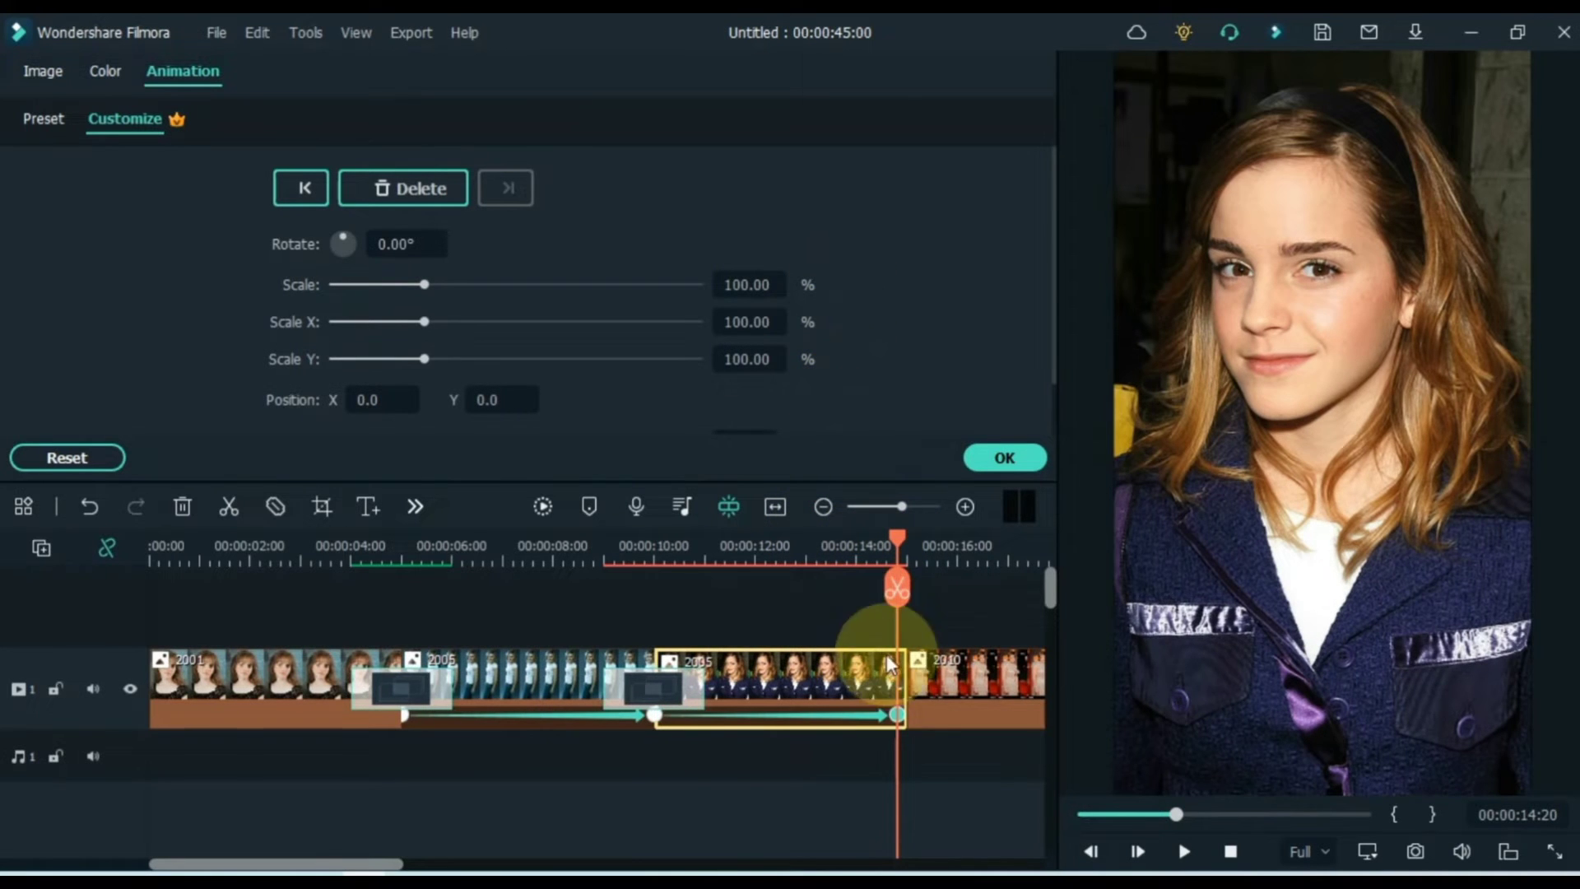
pyautogui.press('space')
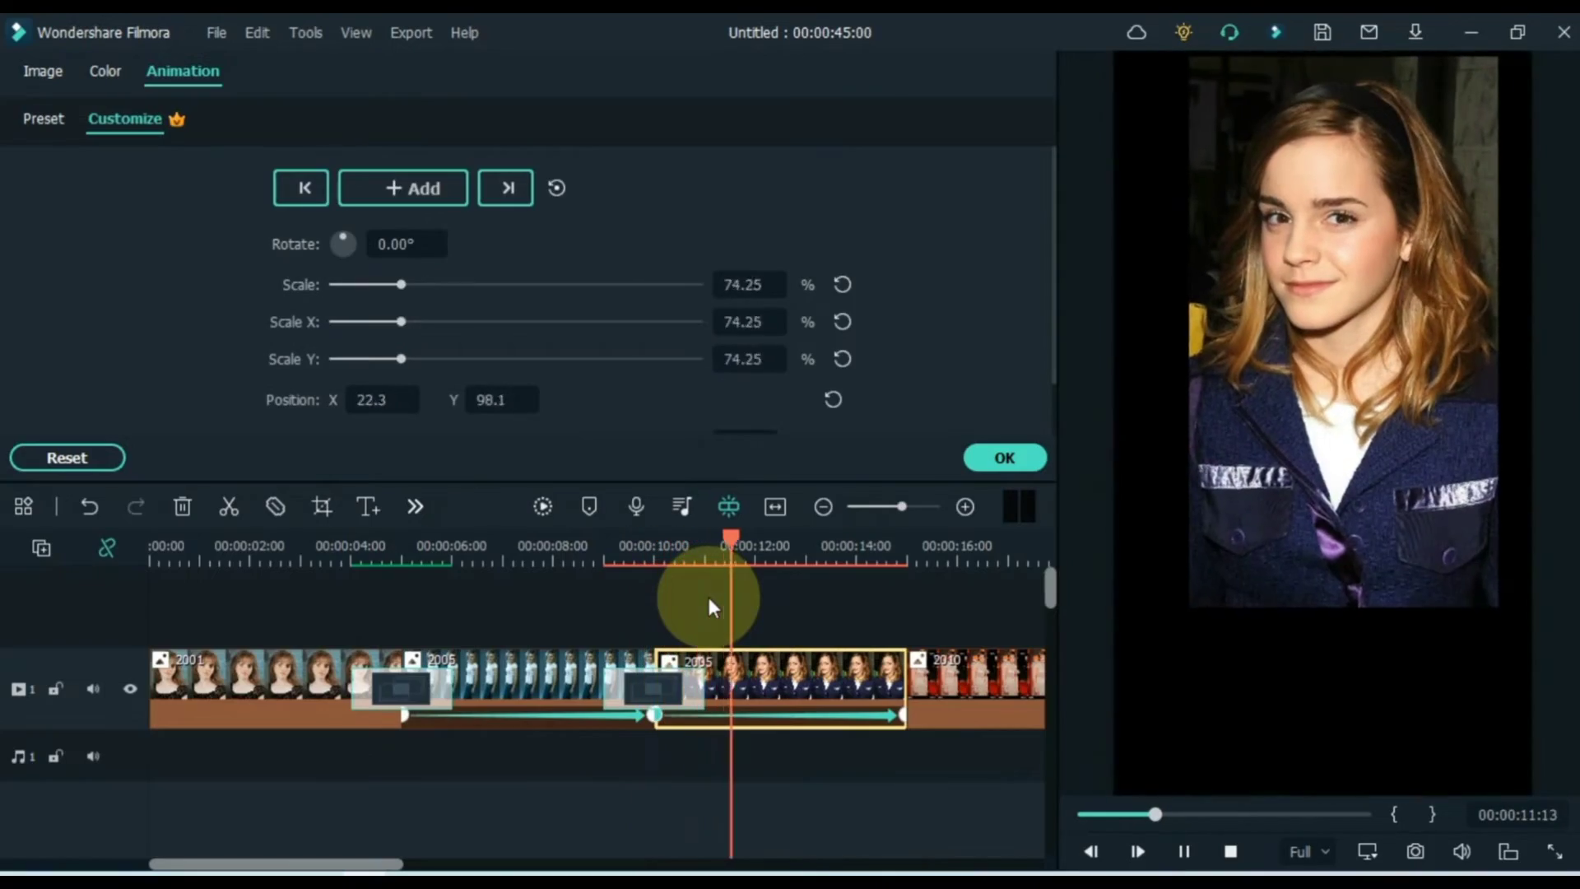
pyautogui.moveTo(395, 862); pyautogui.dragTo(483, 863)
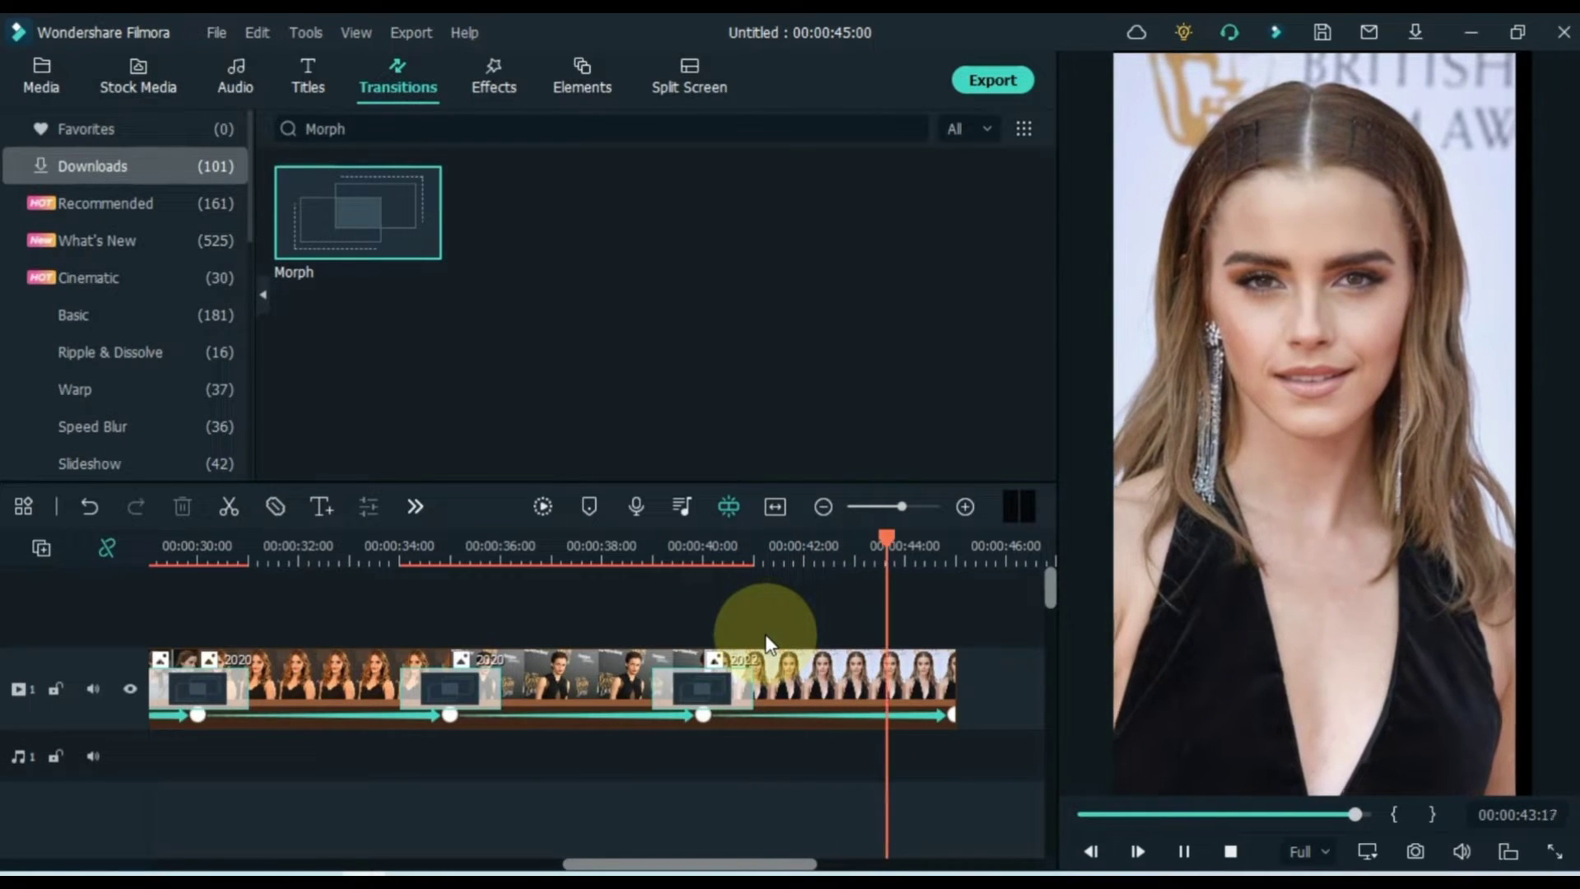
# Fit the timeline to view, select all photo clips with transitions, and copy them
pyautogui.click(774, 507)
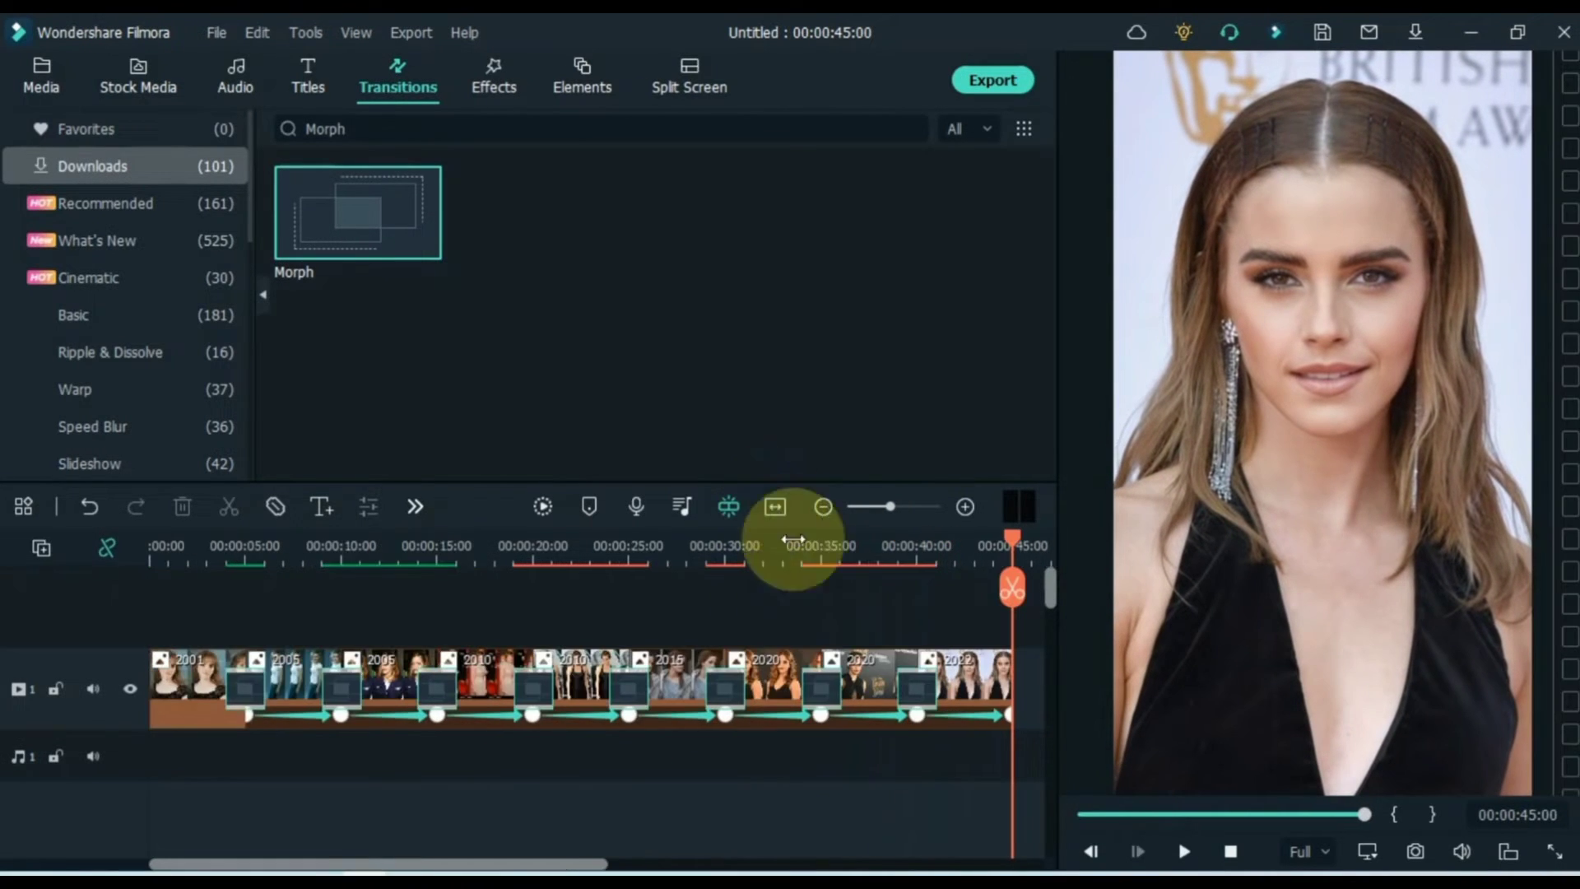
pyautogui.click(920, 683)
pyautogui.moveTo(919, 683); pyautogui.dragTo(388, 713)
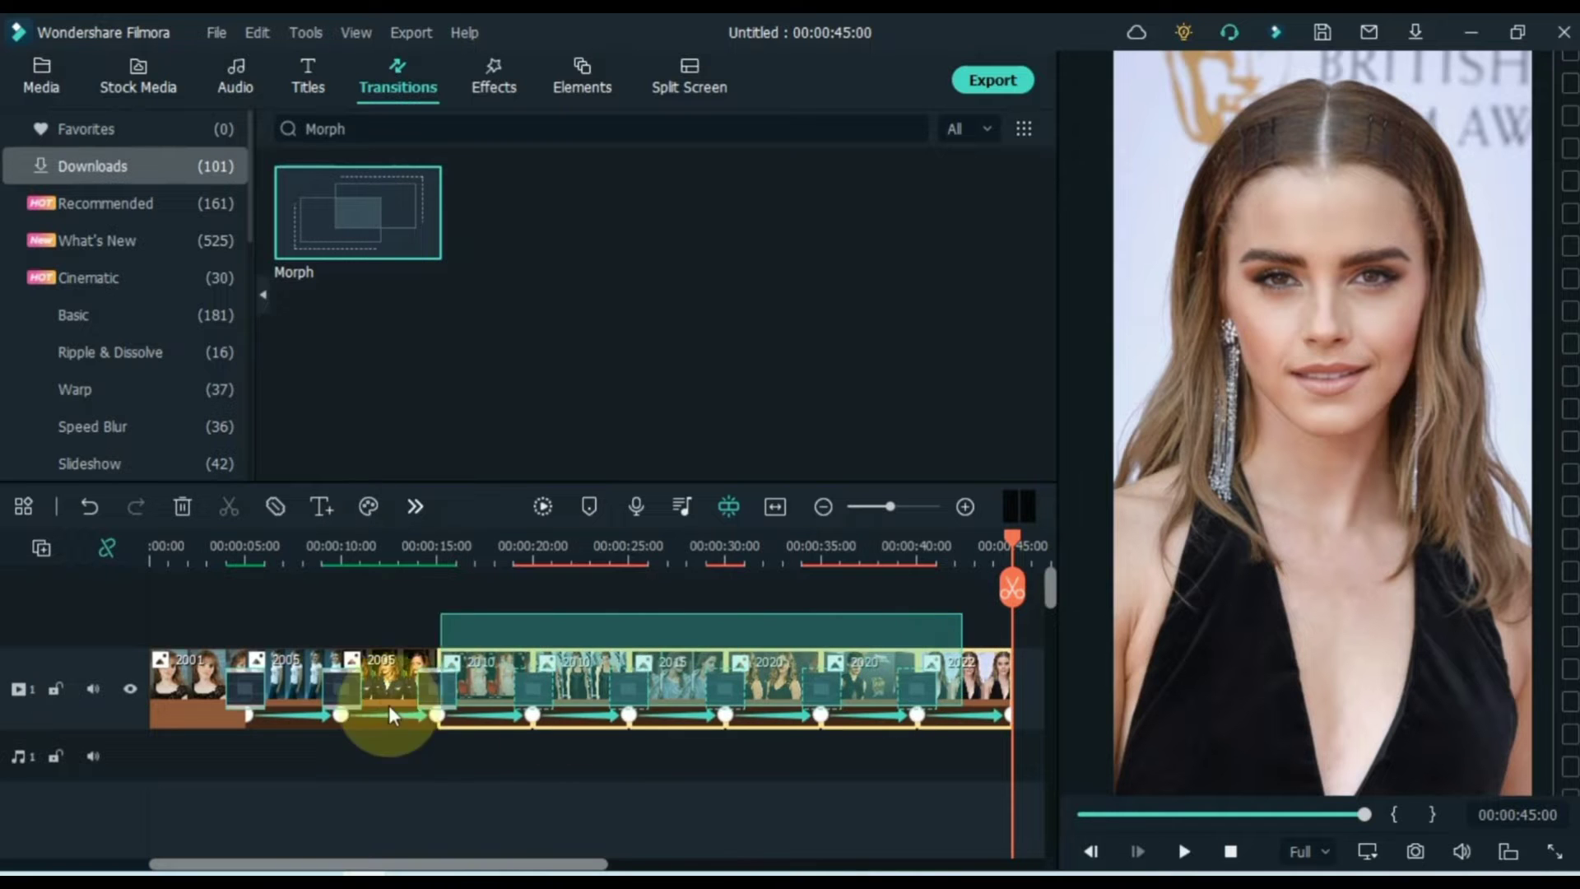
pyautogui.moveTo(185, 704); pyautogui.dragTo(184, 699)
pyautogui.rightClick(182, 678)
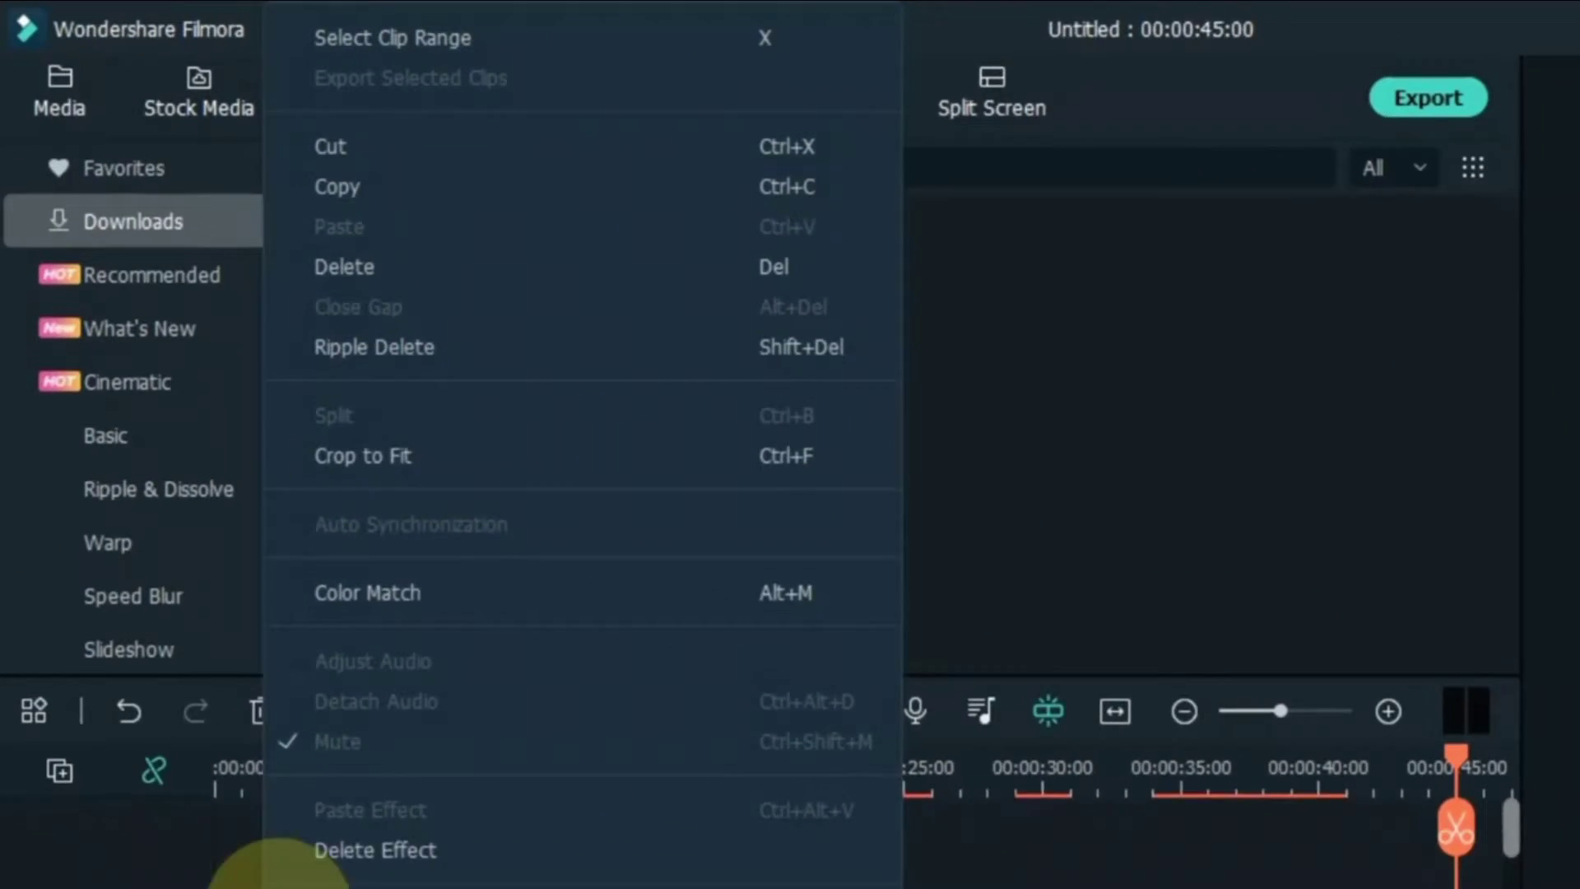
pyautogui.click(425, 205)
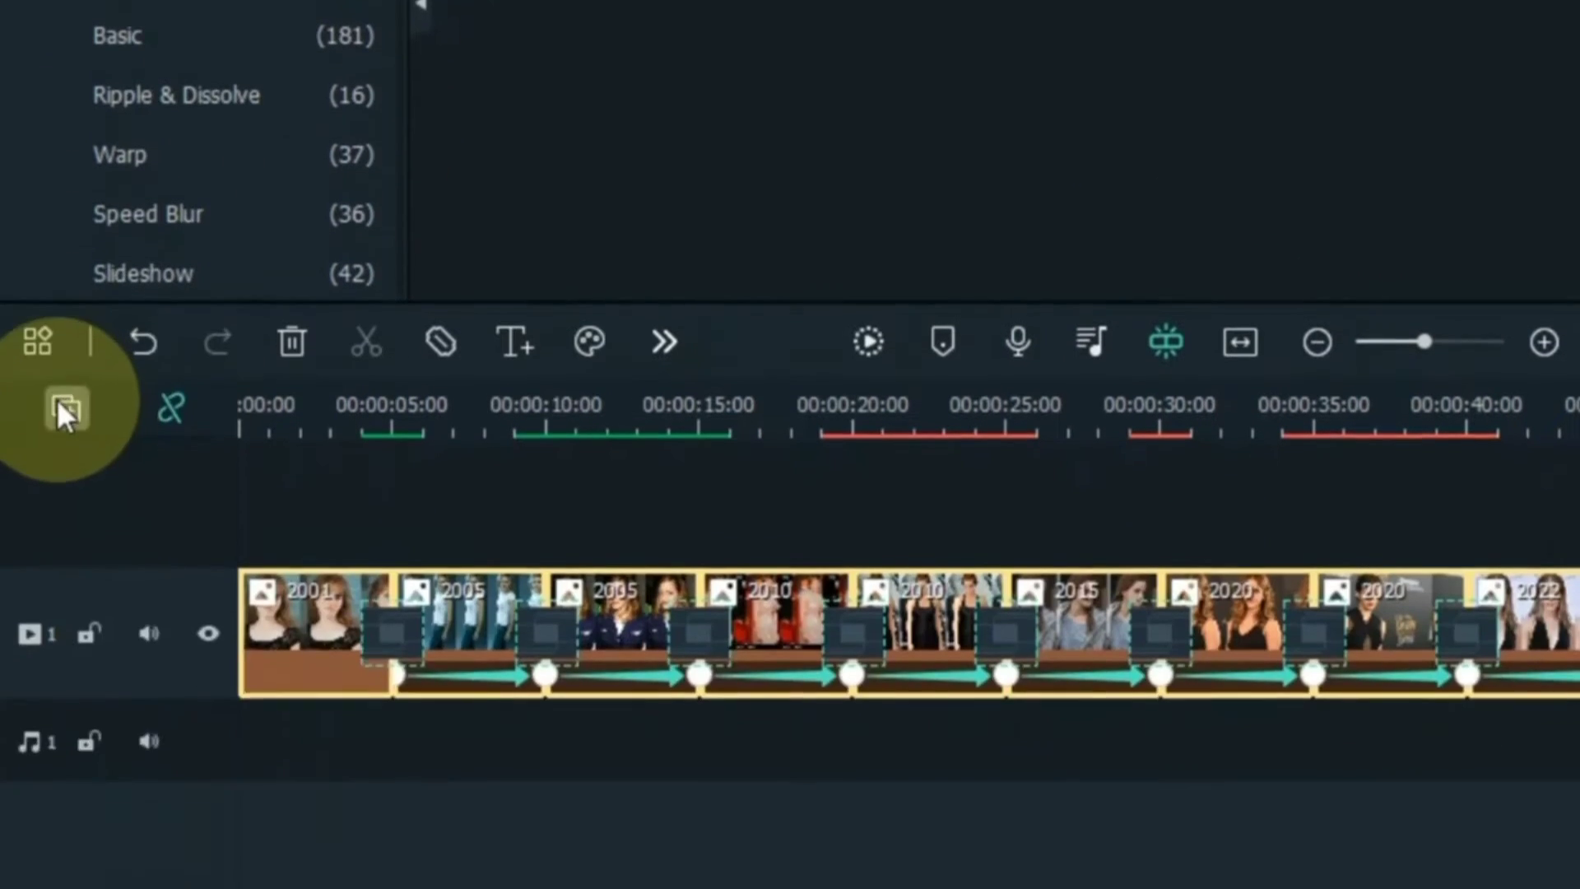
# Add a second video track and paste the copied sequence onto it
pyautogui.click(64, 852)
pyautogui.click(172, 428)
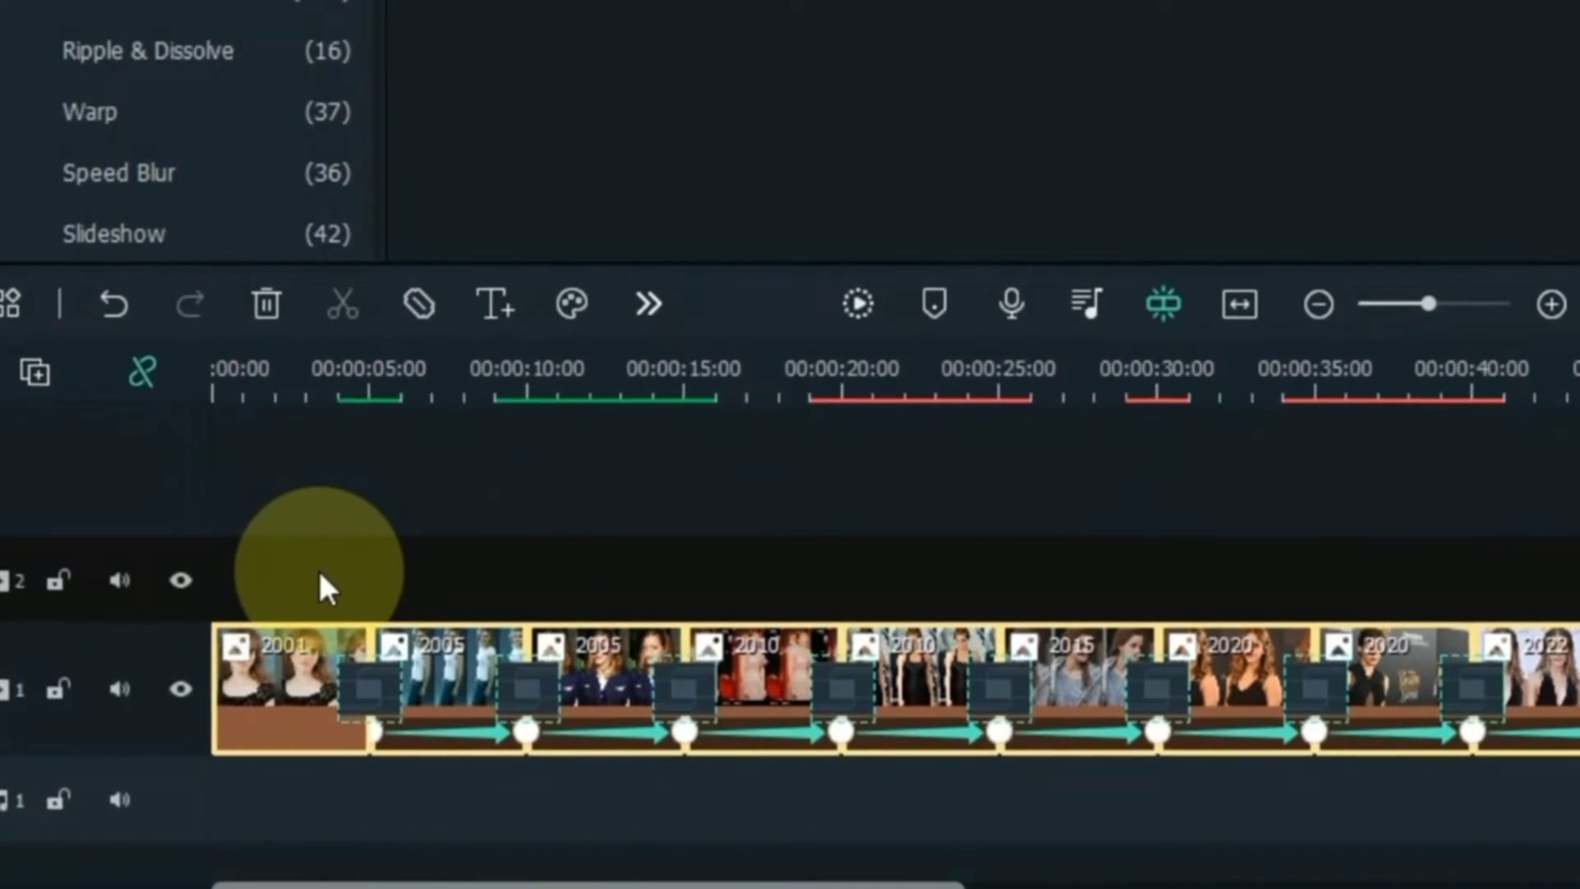
pyautogui.rightClick(324, 588)
pyautogui.click(421, 677)
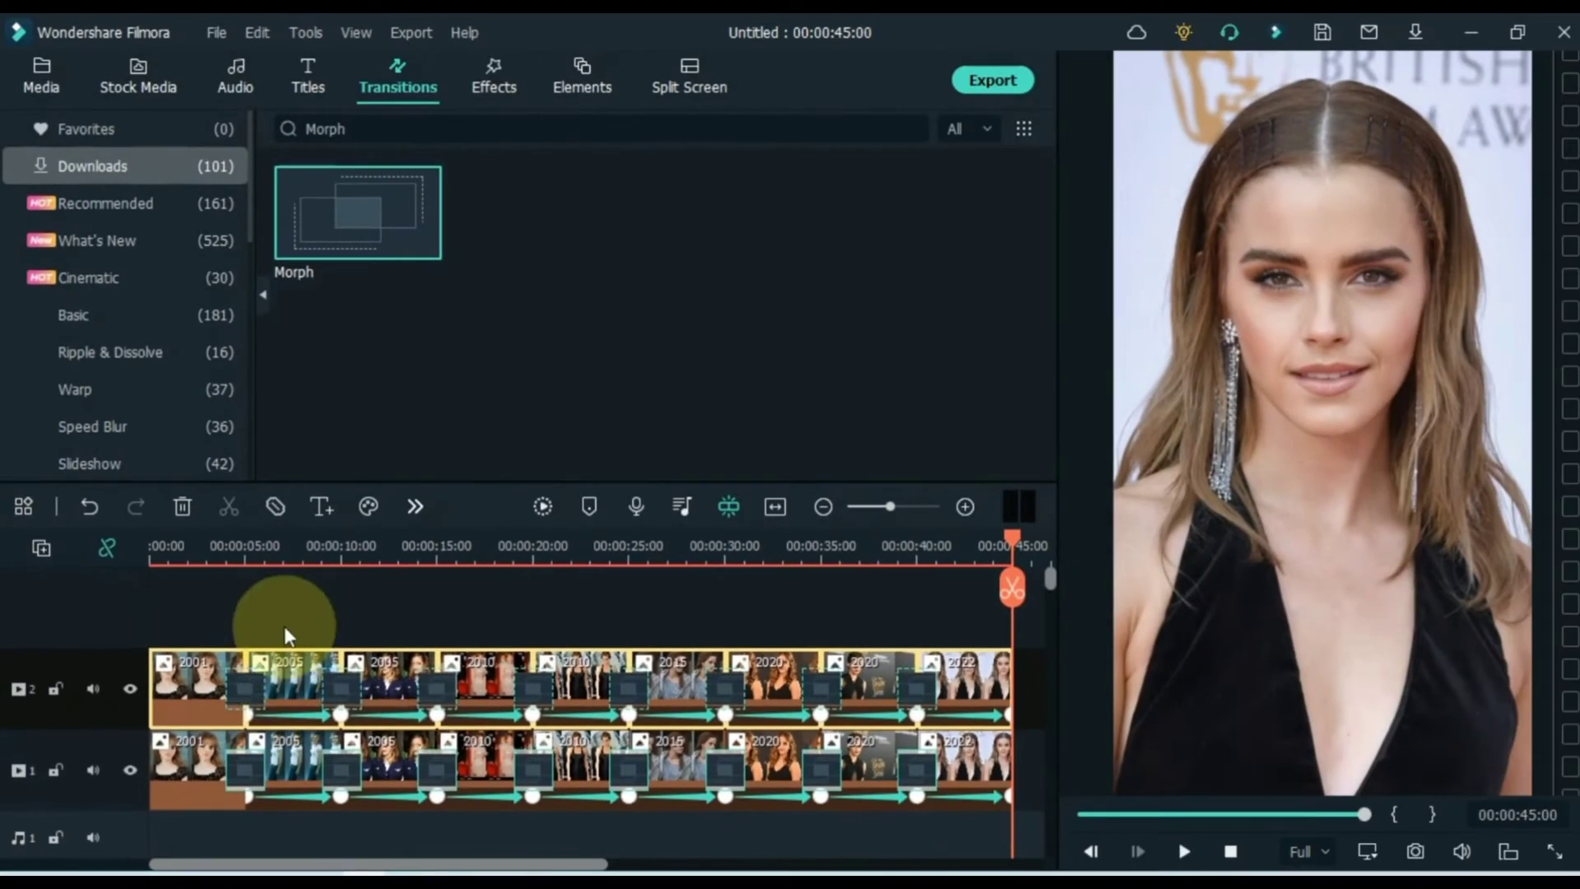
# Clear all animation keyframes from both 2005 photos on track 1
pyautogui.click(461, 570)
pyautogui.click(284, 583)
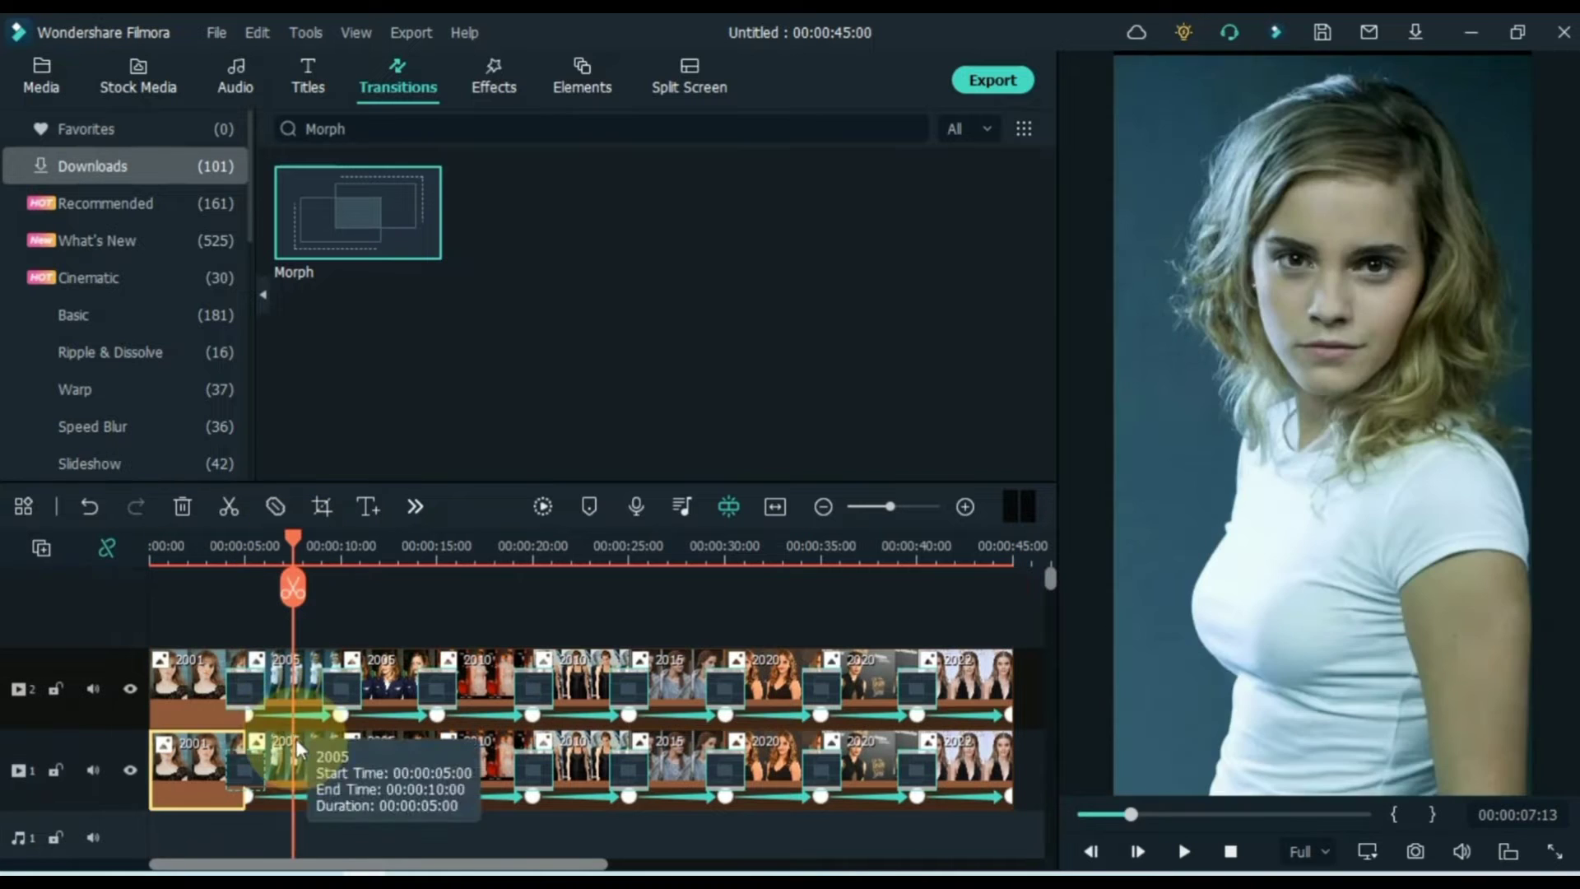
pyautogui.click(296, 742)
pyautogui.rightClick(298, 743)
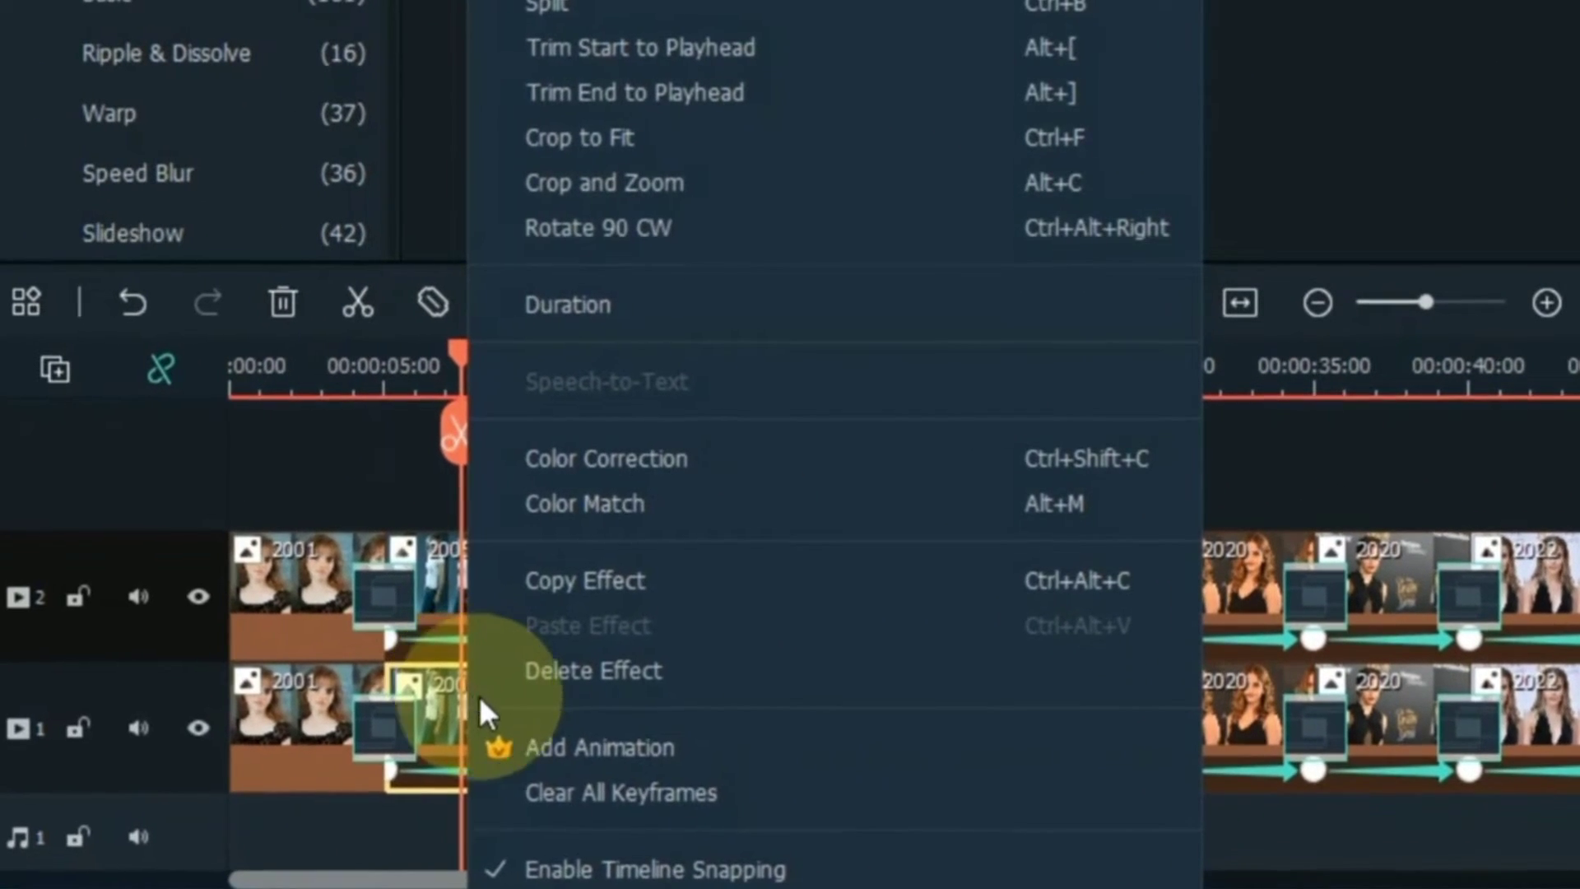
pyautogui.click(488, 789)
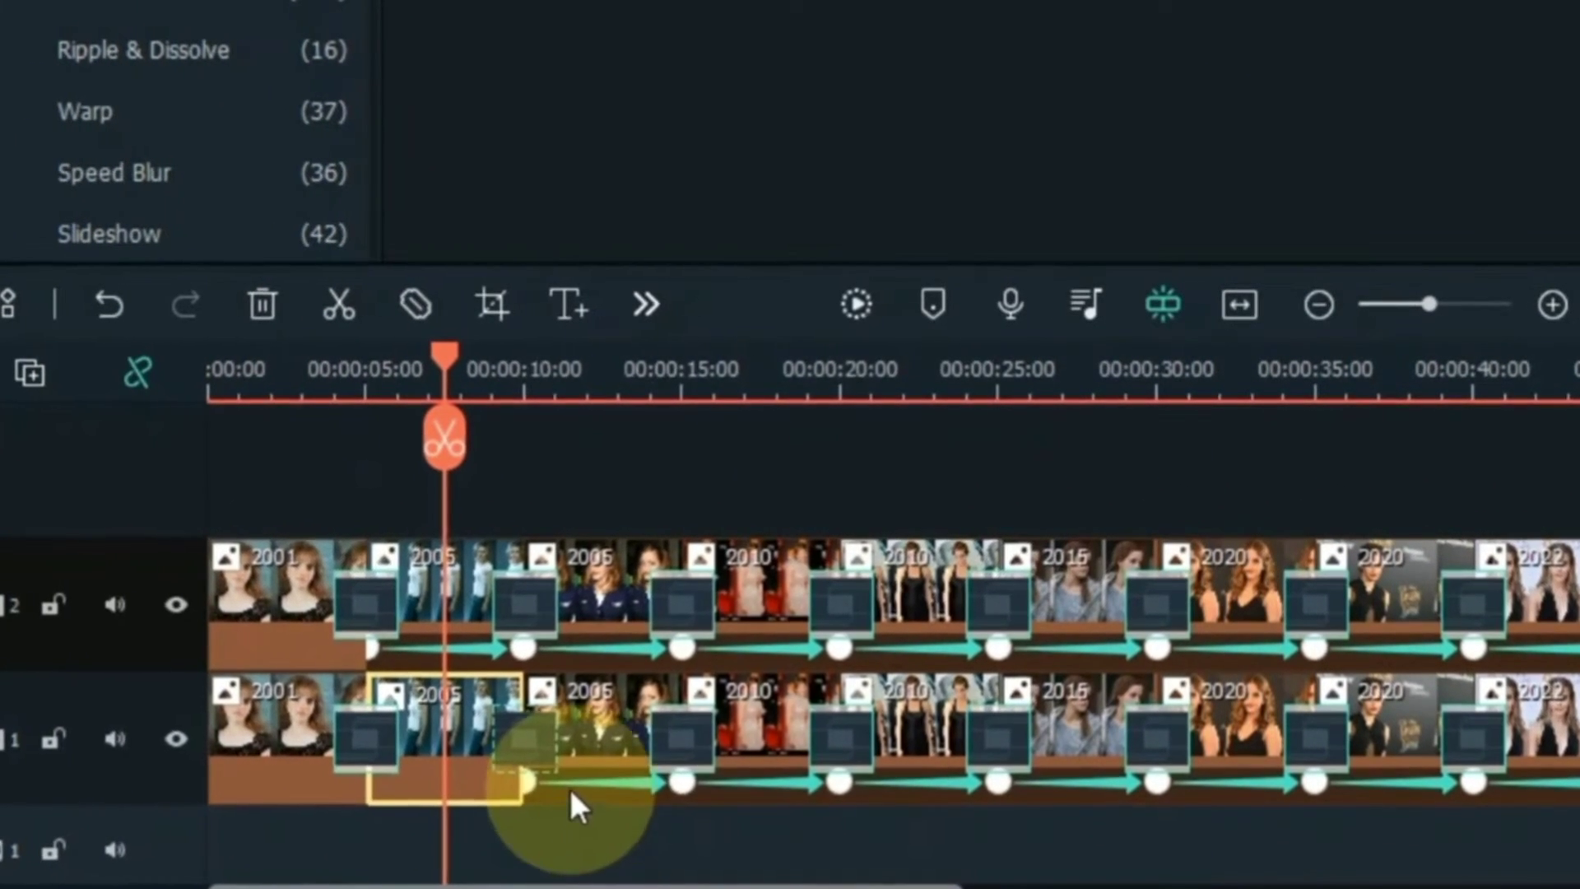
pyautogui.click(607, 691)
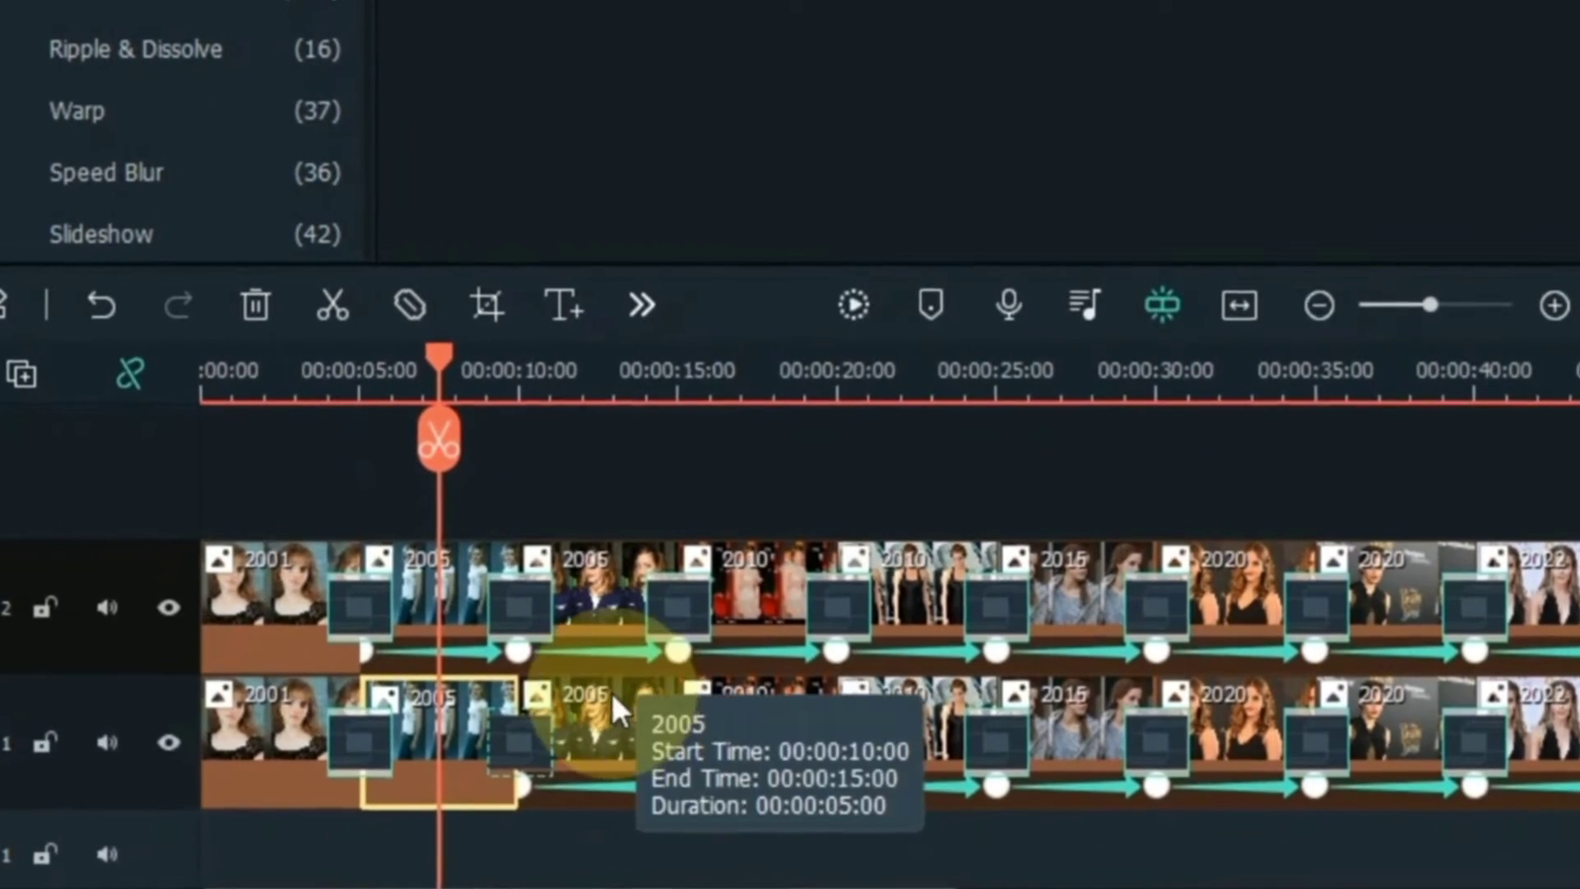
pyautogui.rightClick(600, 691)
pyautogui.click(763, 792)
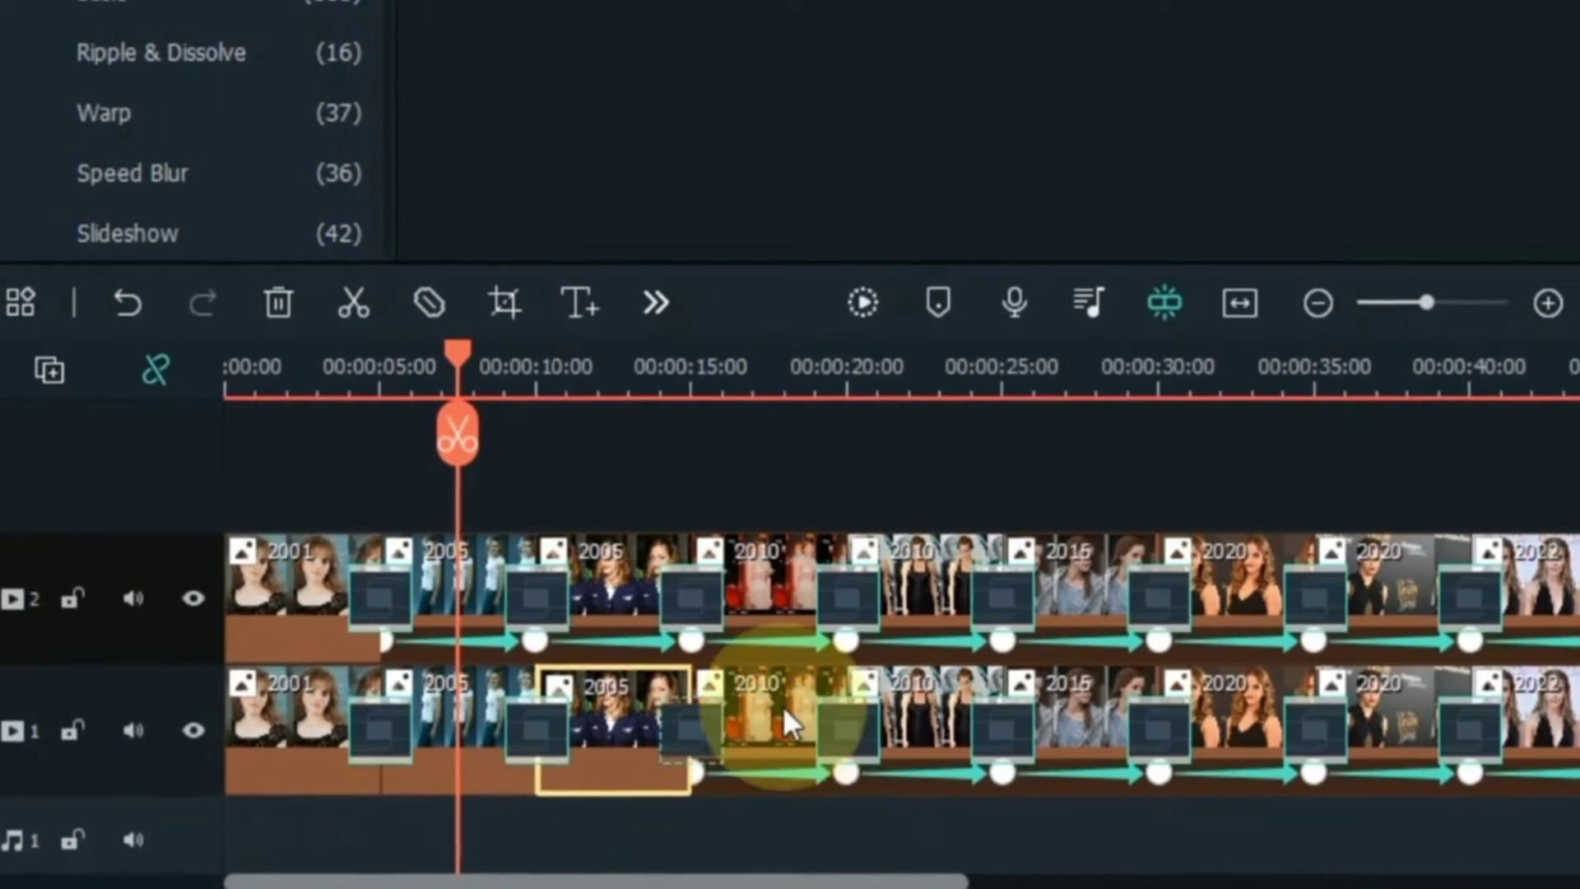
# Clear keyframes from the remaining track 1 photos through 2022, then return the playhead to 00:00
pyautogui.rightClick(780, 700)
pyautogui.click(920, 788)
pyautogui.rightClick(880, 699)
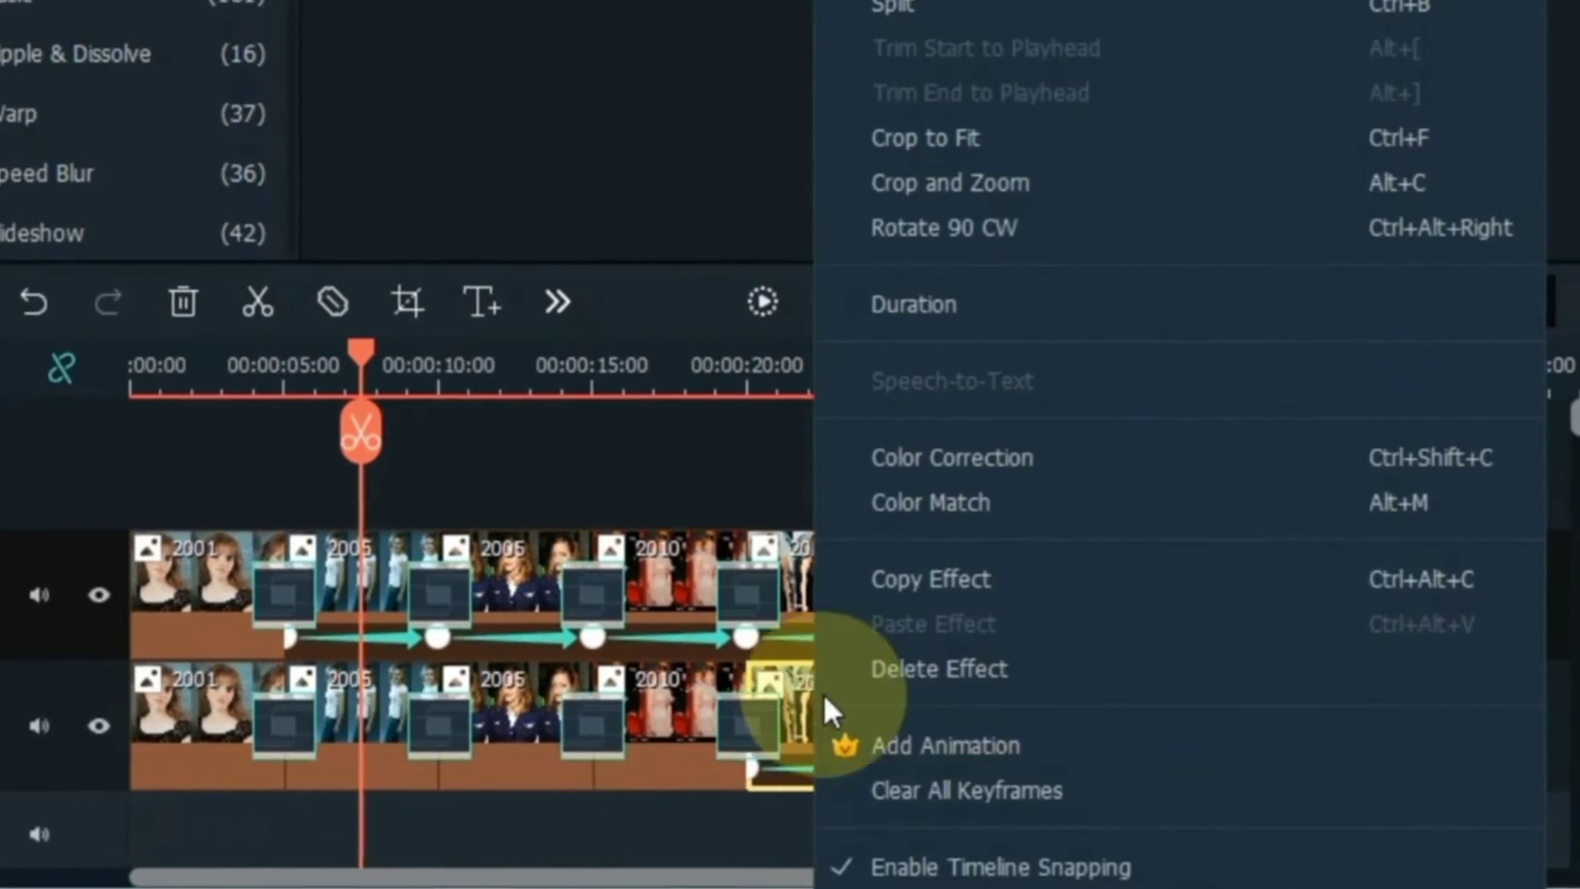
pyautogui.click(873, 794)
pyautogui.rightClick(846, 730)
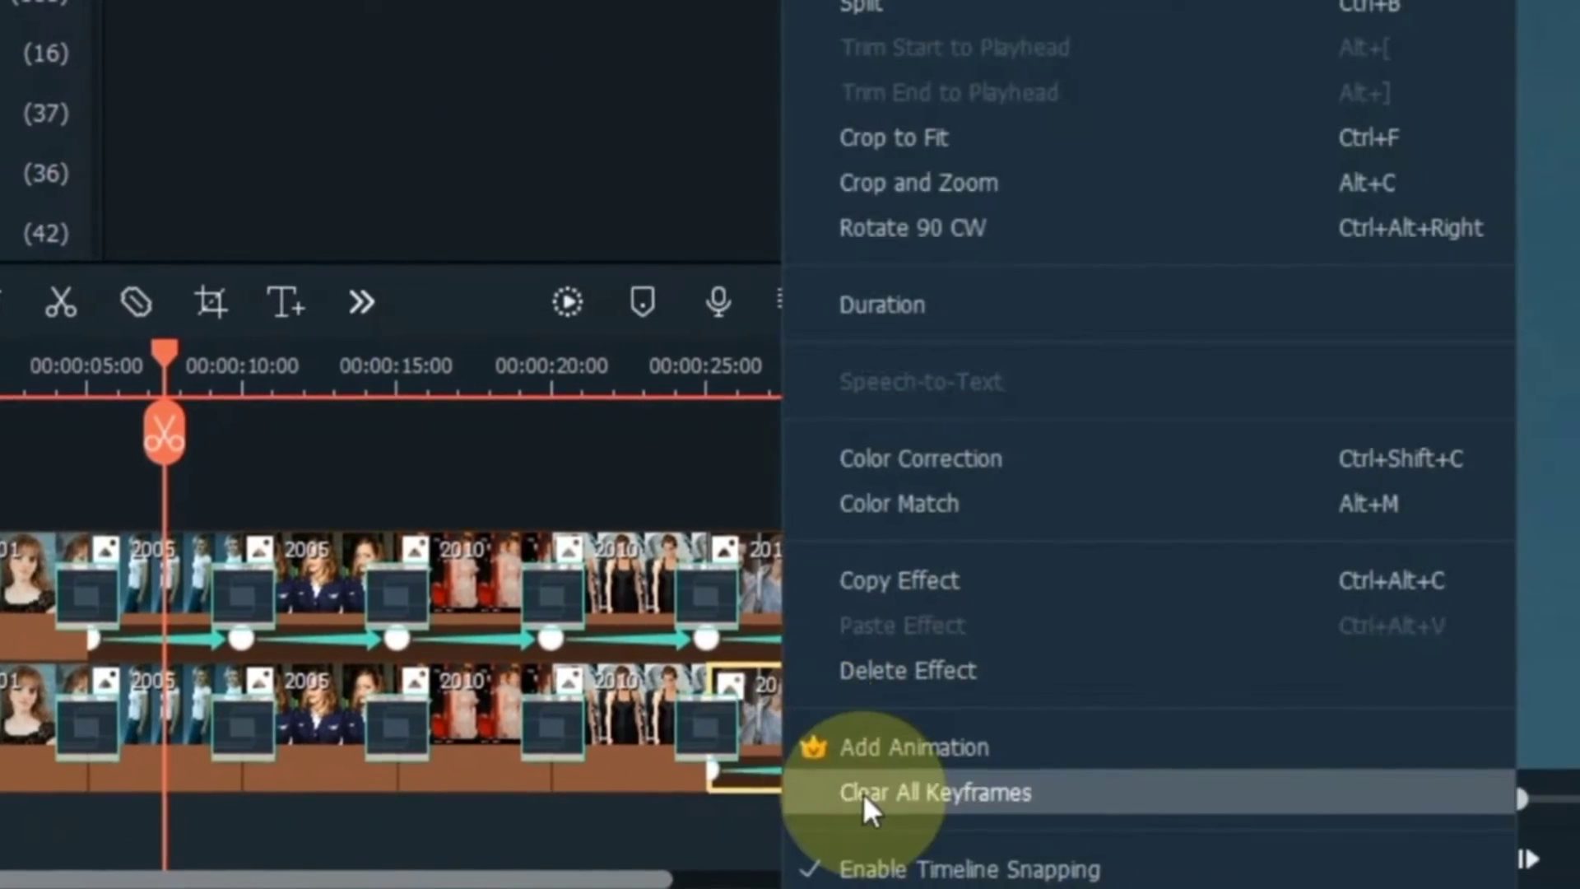
pyautogui.click(862, 793)
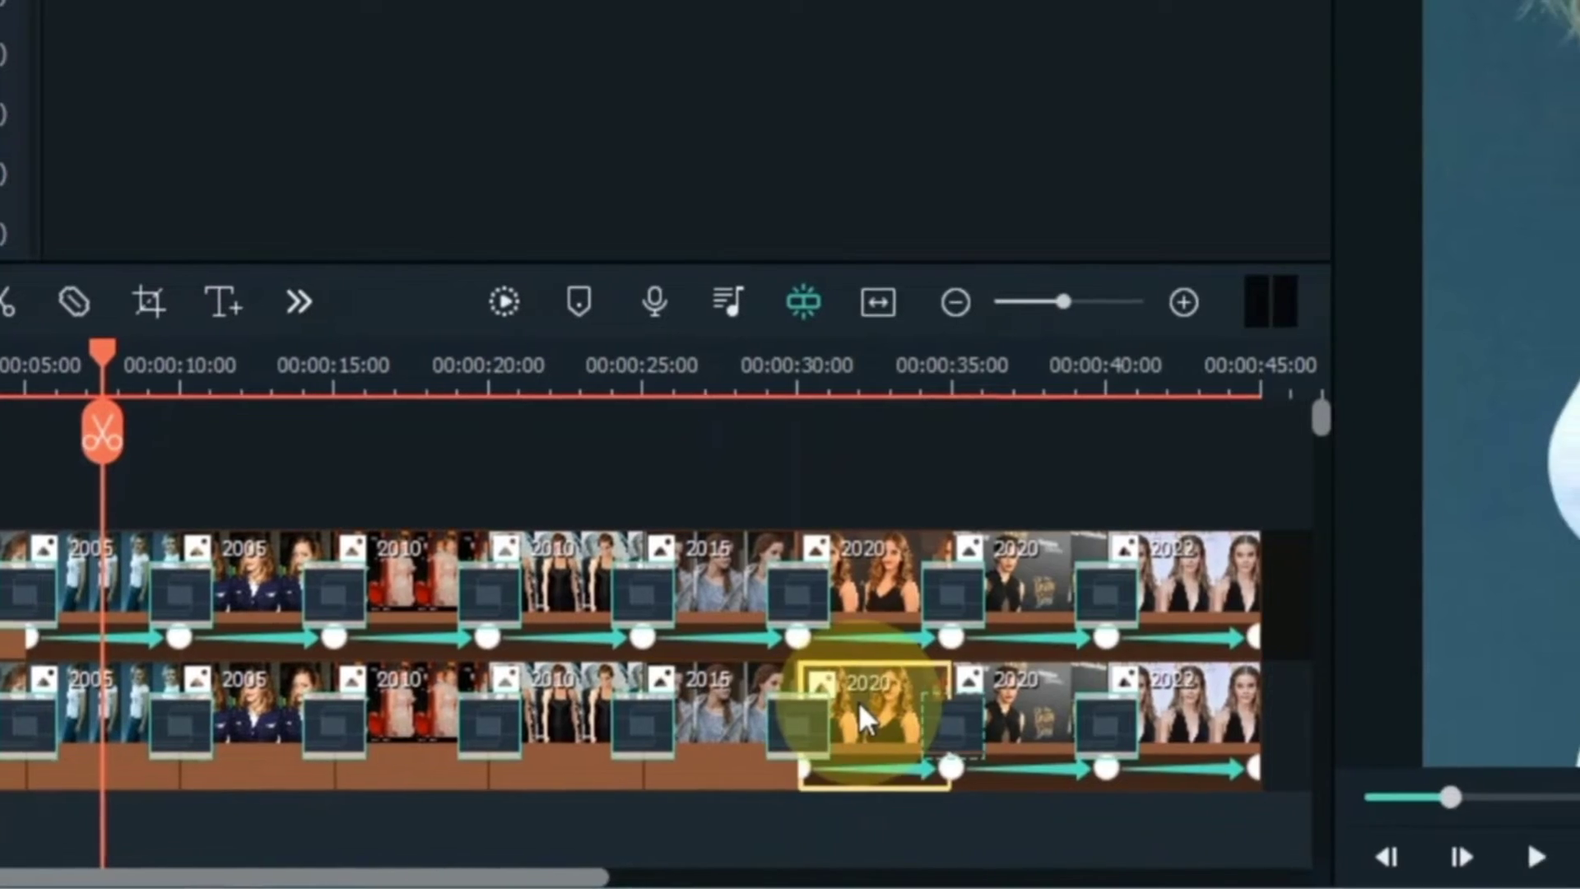
pyautogui.rightClick(857, 701)
pyautogui.click(875, 780)
pyautogui.rightClick(905, 704)
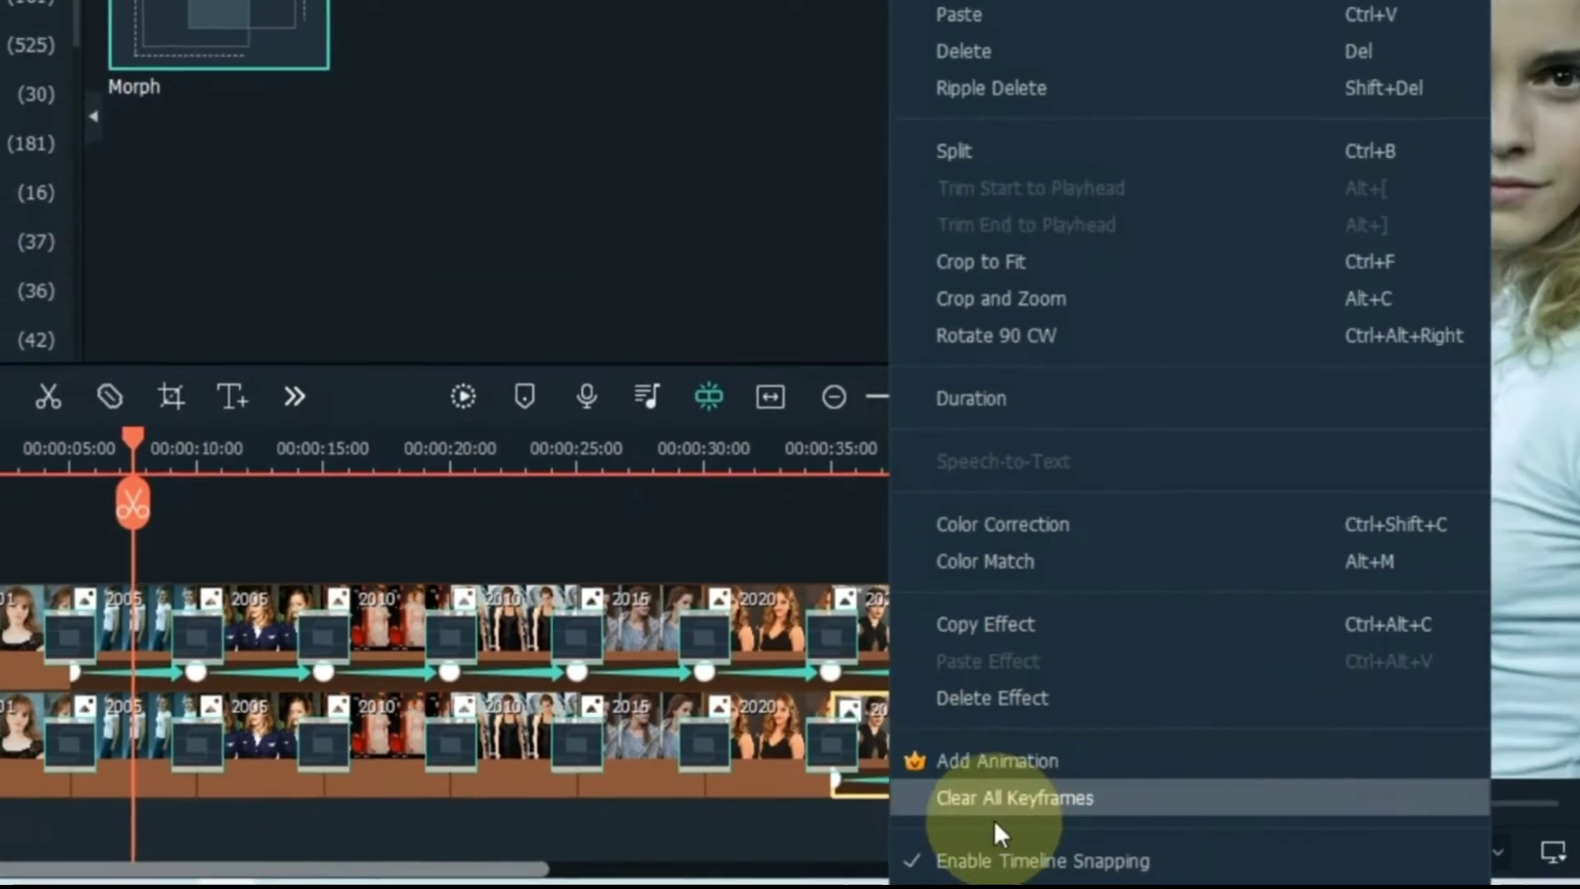
pyautogui.click(995, 821)
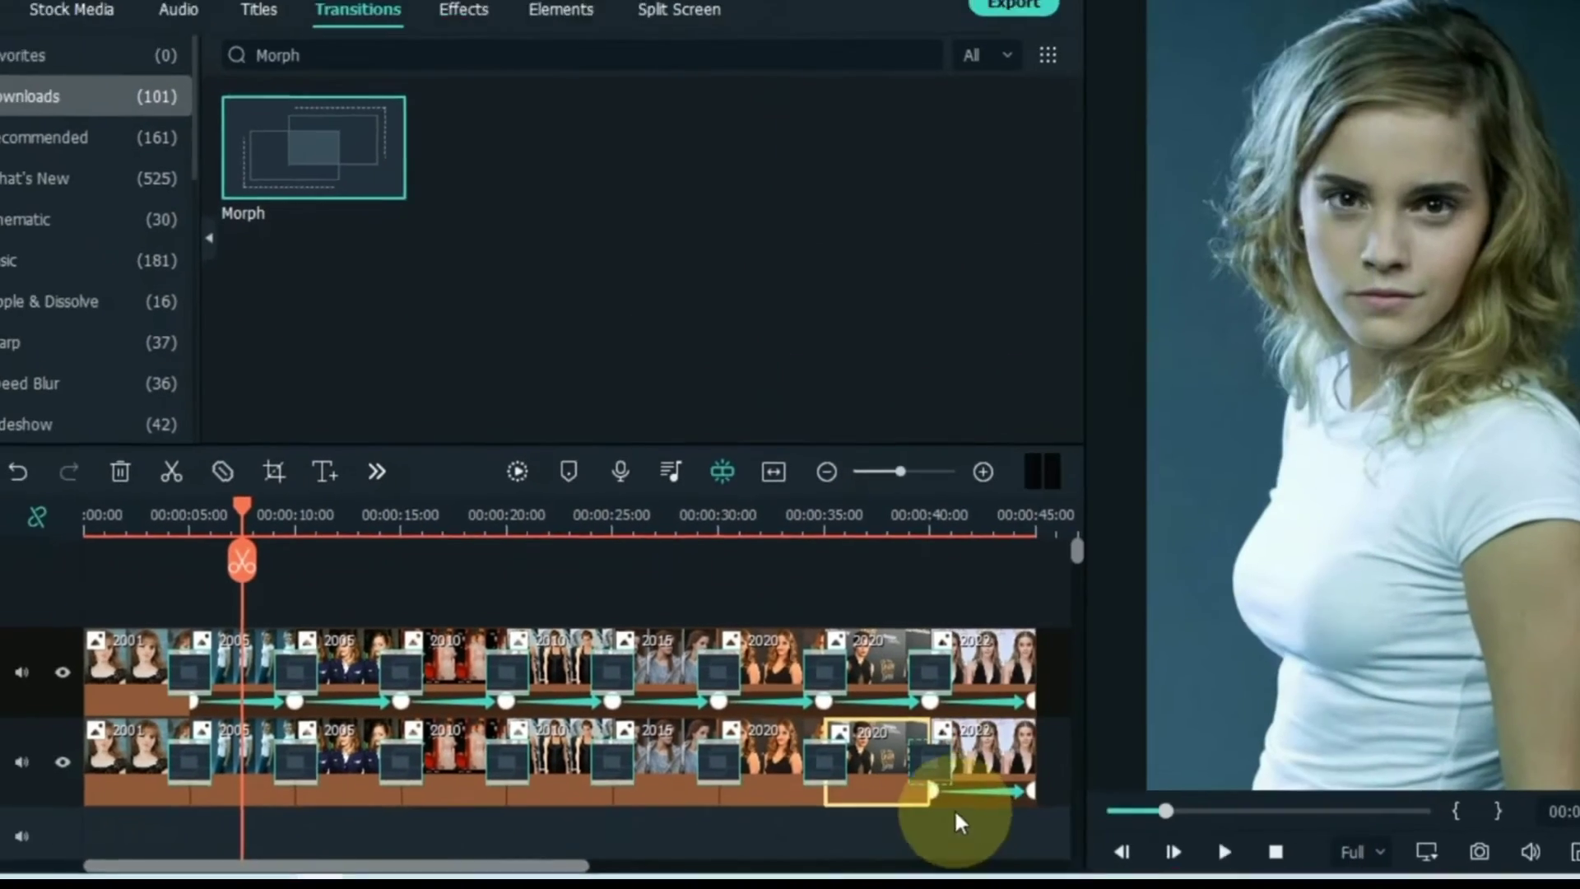
pyautogui.rightClick(1015, 706)
pyautogui.click(1135, 787)
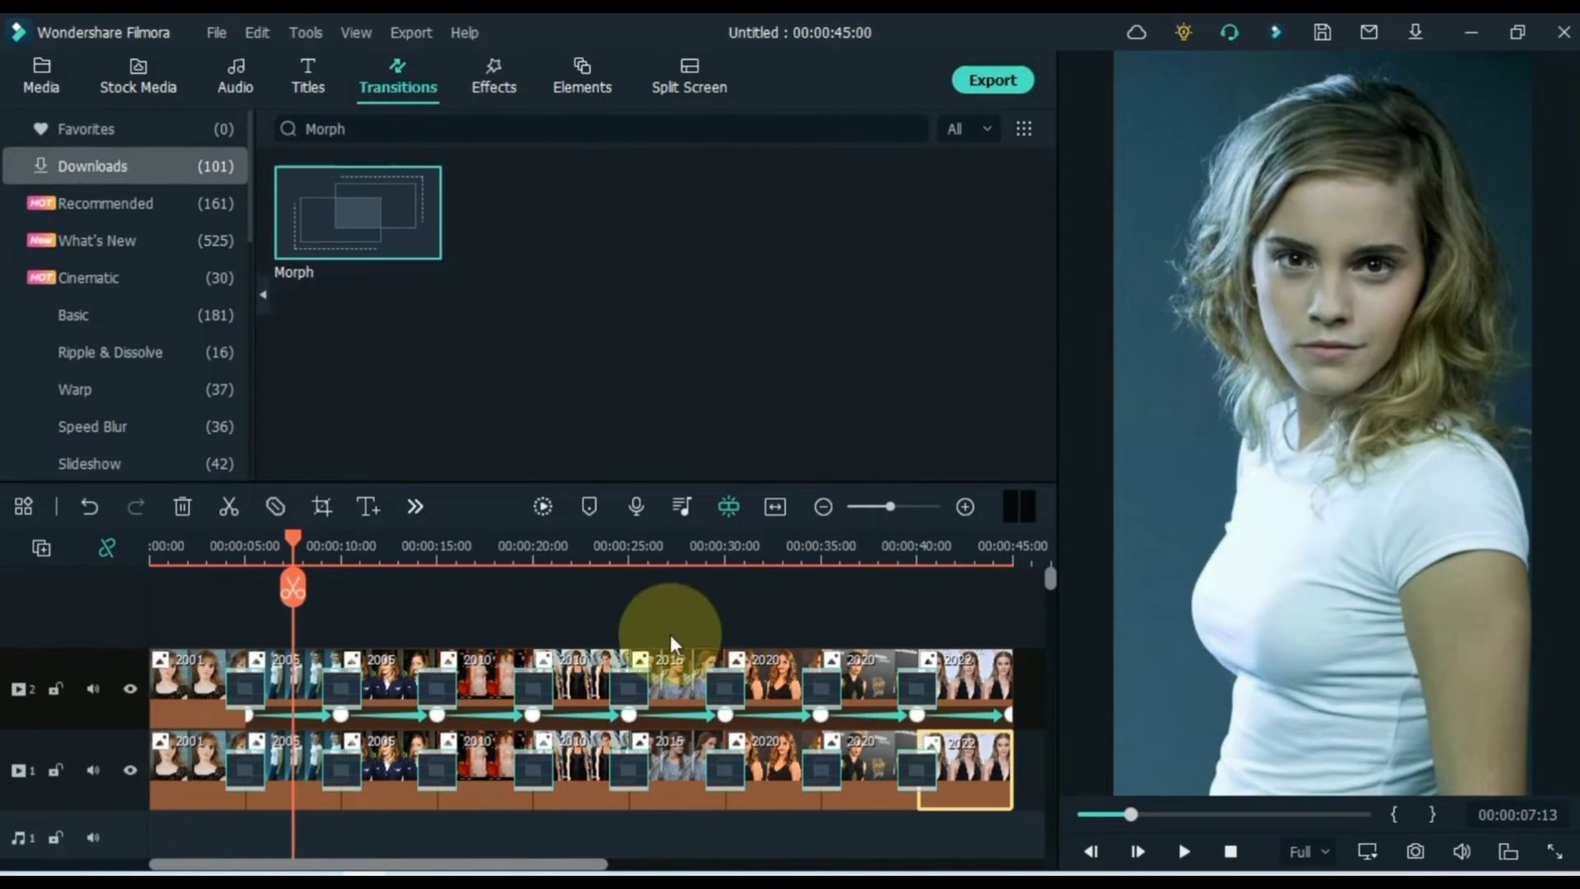
pyautogui.moveTo(616, 604); pyautogui.dragTo(128, 616)
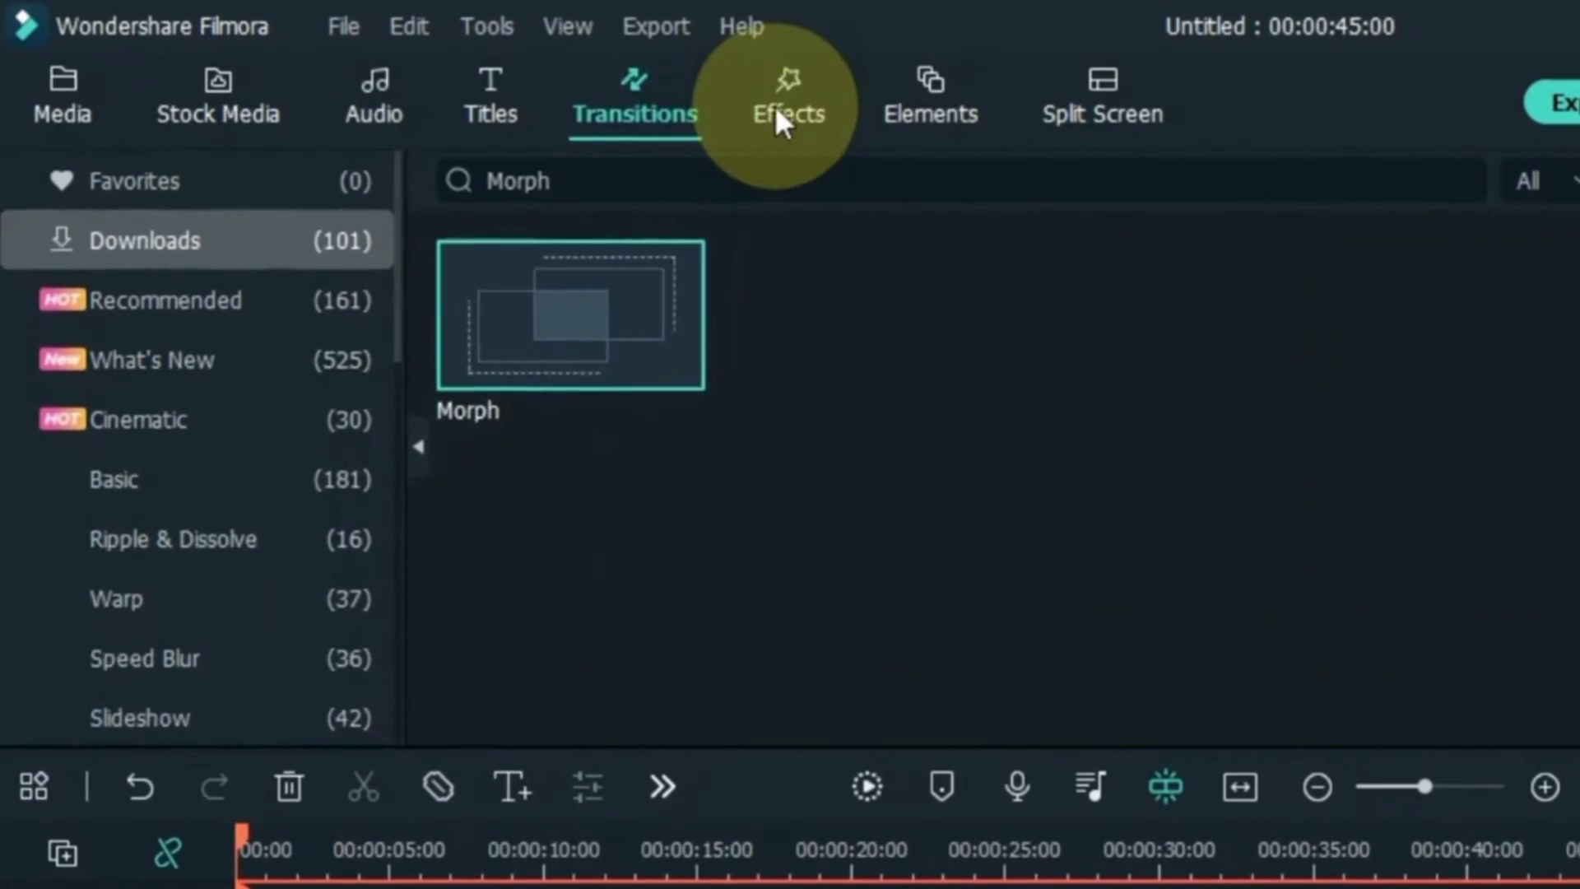
# Search Effects for 'Dispersion blur' and apply it to the 2005 and 2015 clips on track 1
pyautogui.click(495, 86)
pyautogui.click(803, 177)
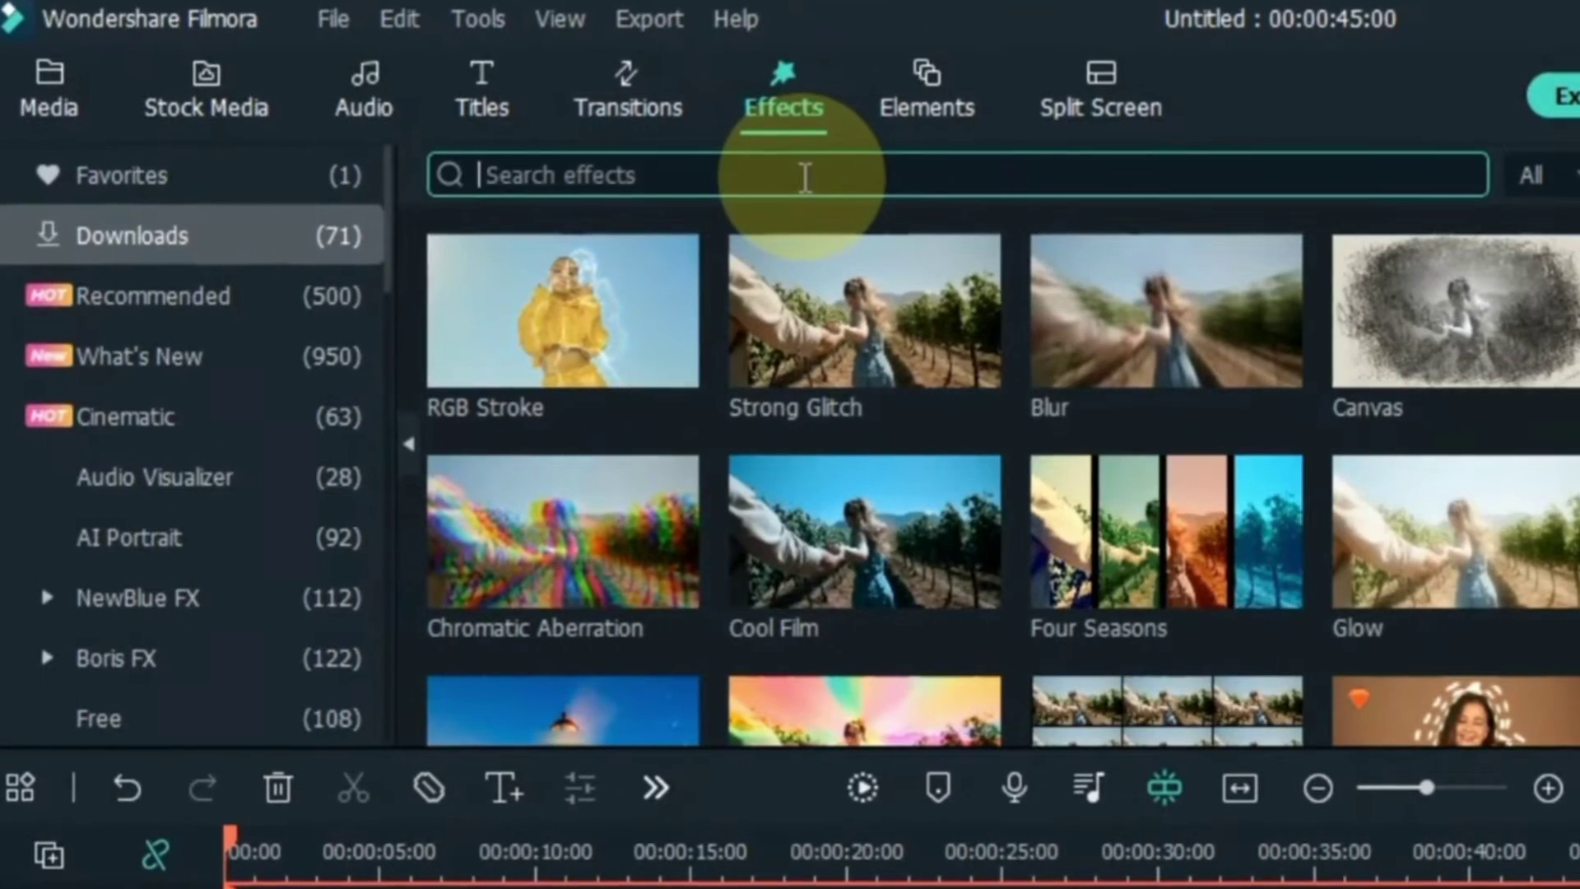
pyautogui.write('Dispersion ')
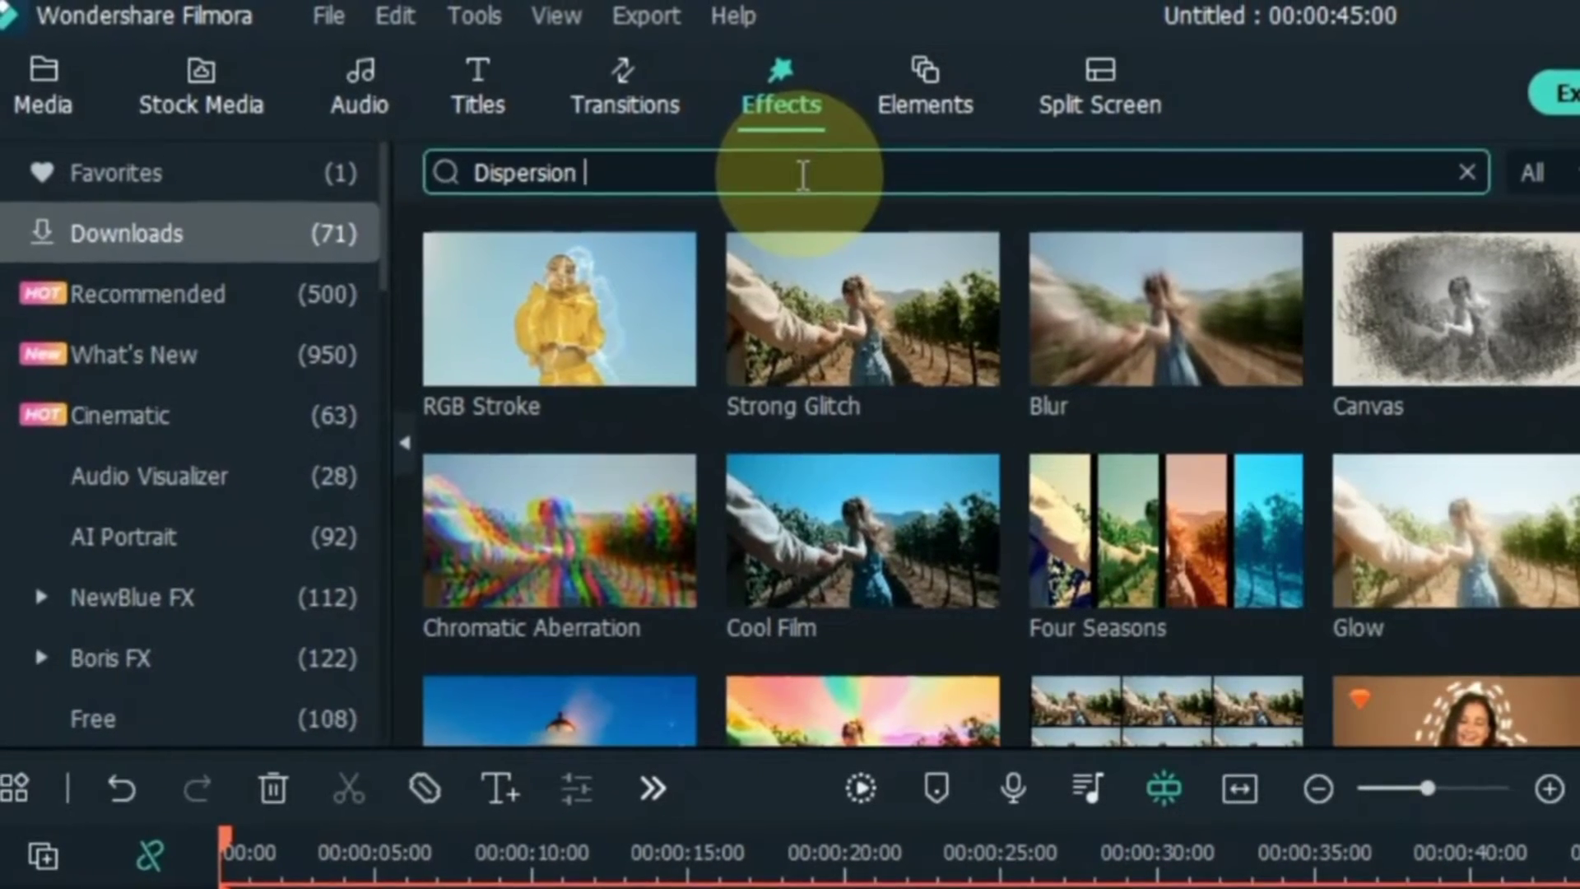
pyautogui.write('blur')
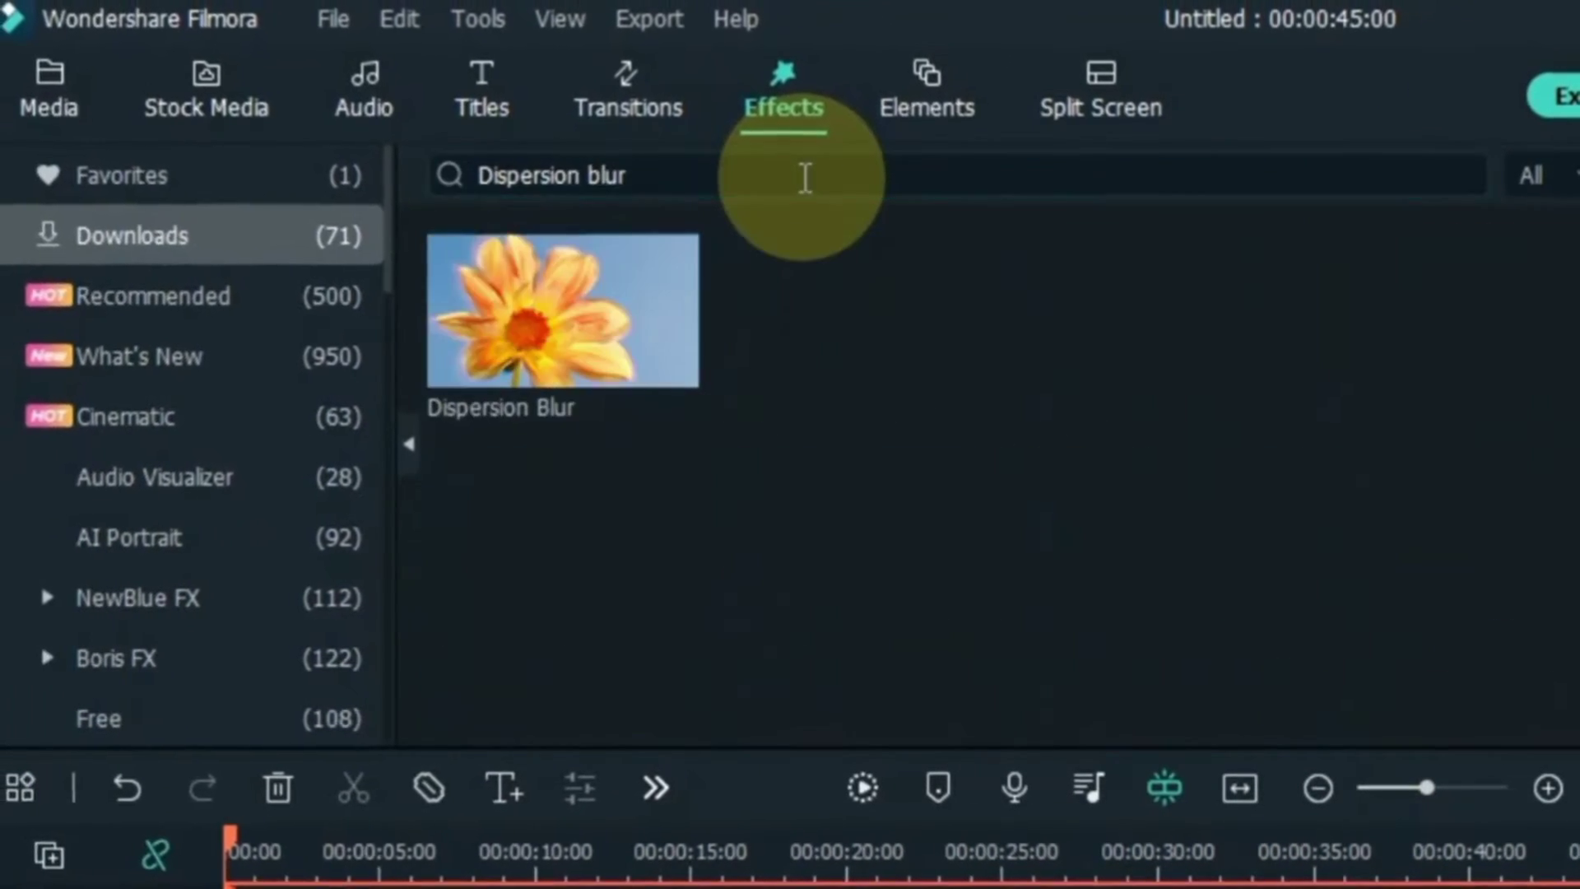
pyautogui.moveTo(522, 354)
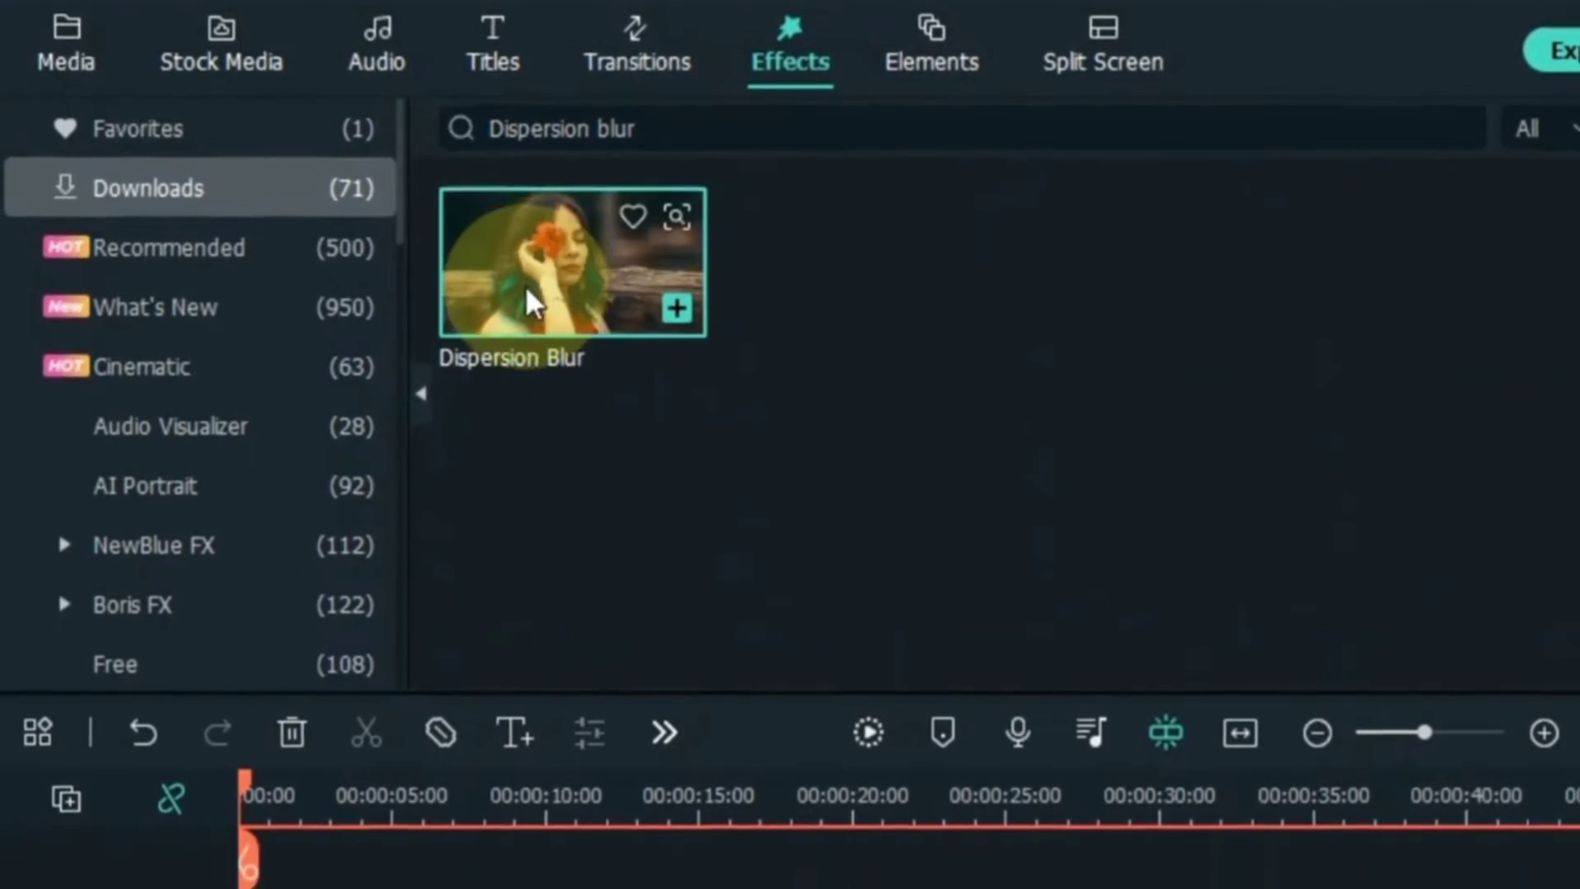
pyautogui.moveTo(531, 304); pyautogui.dragTo(202, 723)
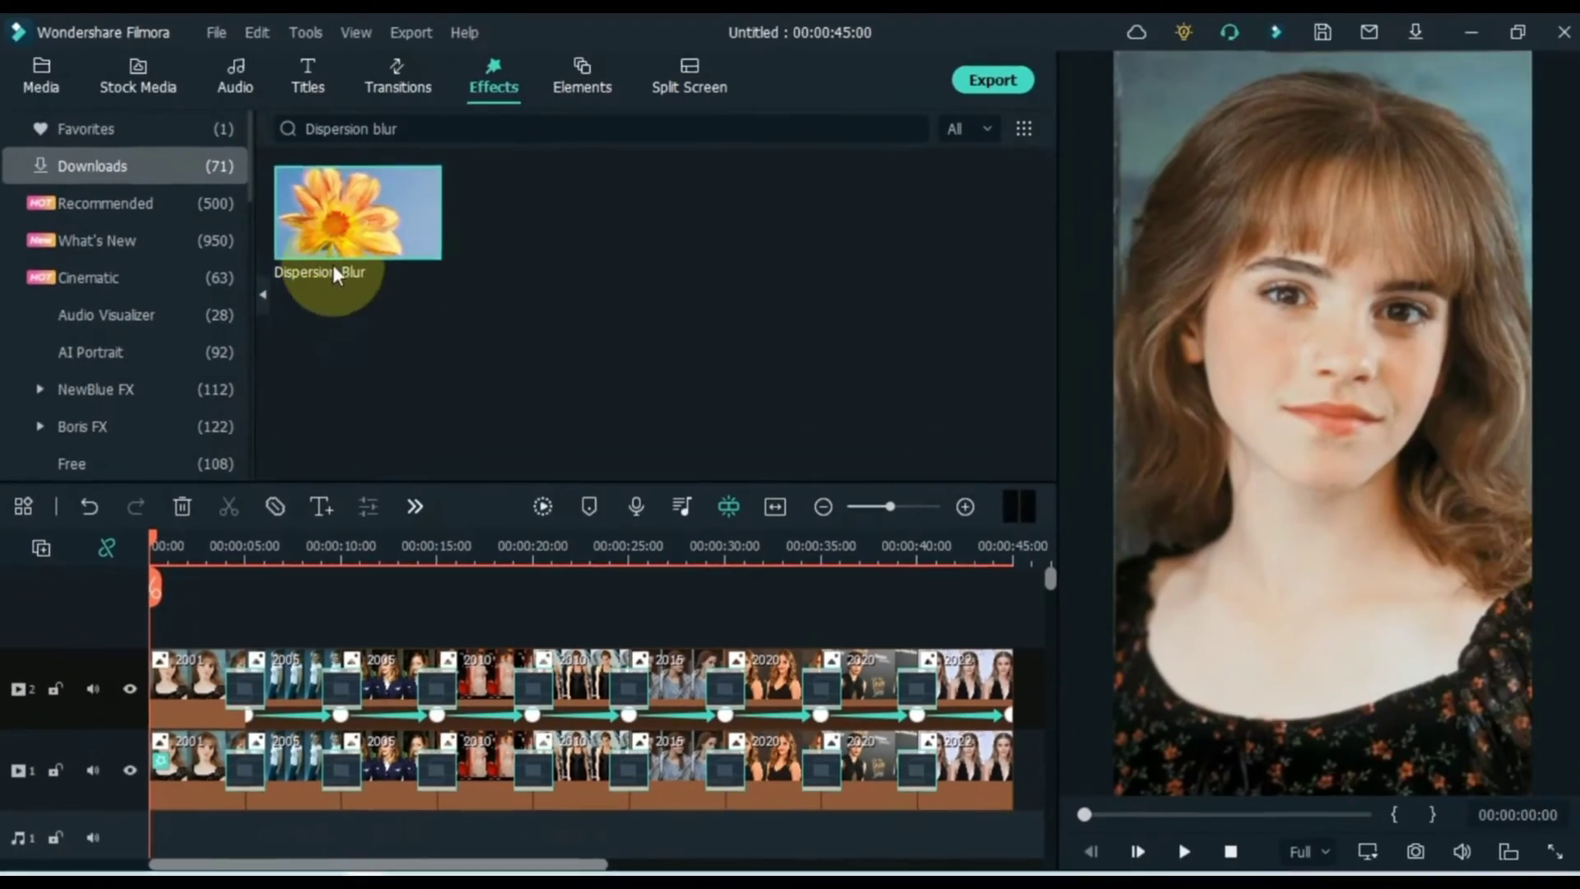
pyautogui.moveTo(333, 271); pyautogui.dragTo(273, 753)
pyautogui.moveTo(318, 271); pyautogui.dragTo(407, 446)
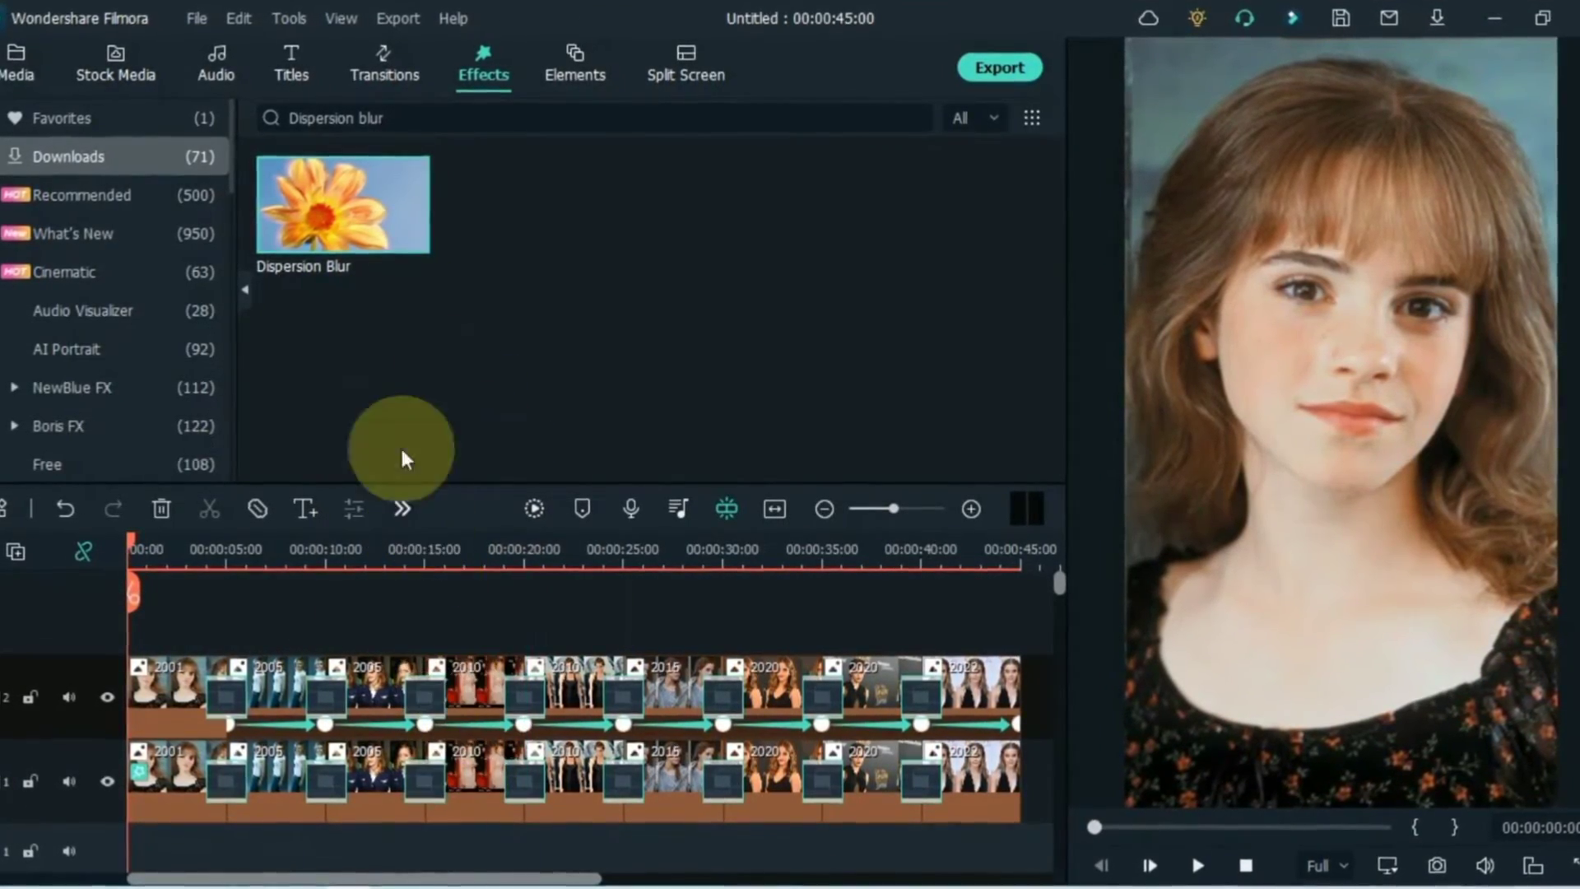
pyautogui.moveTo(362, 223); pyautogui.dragTo(959, 774)
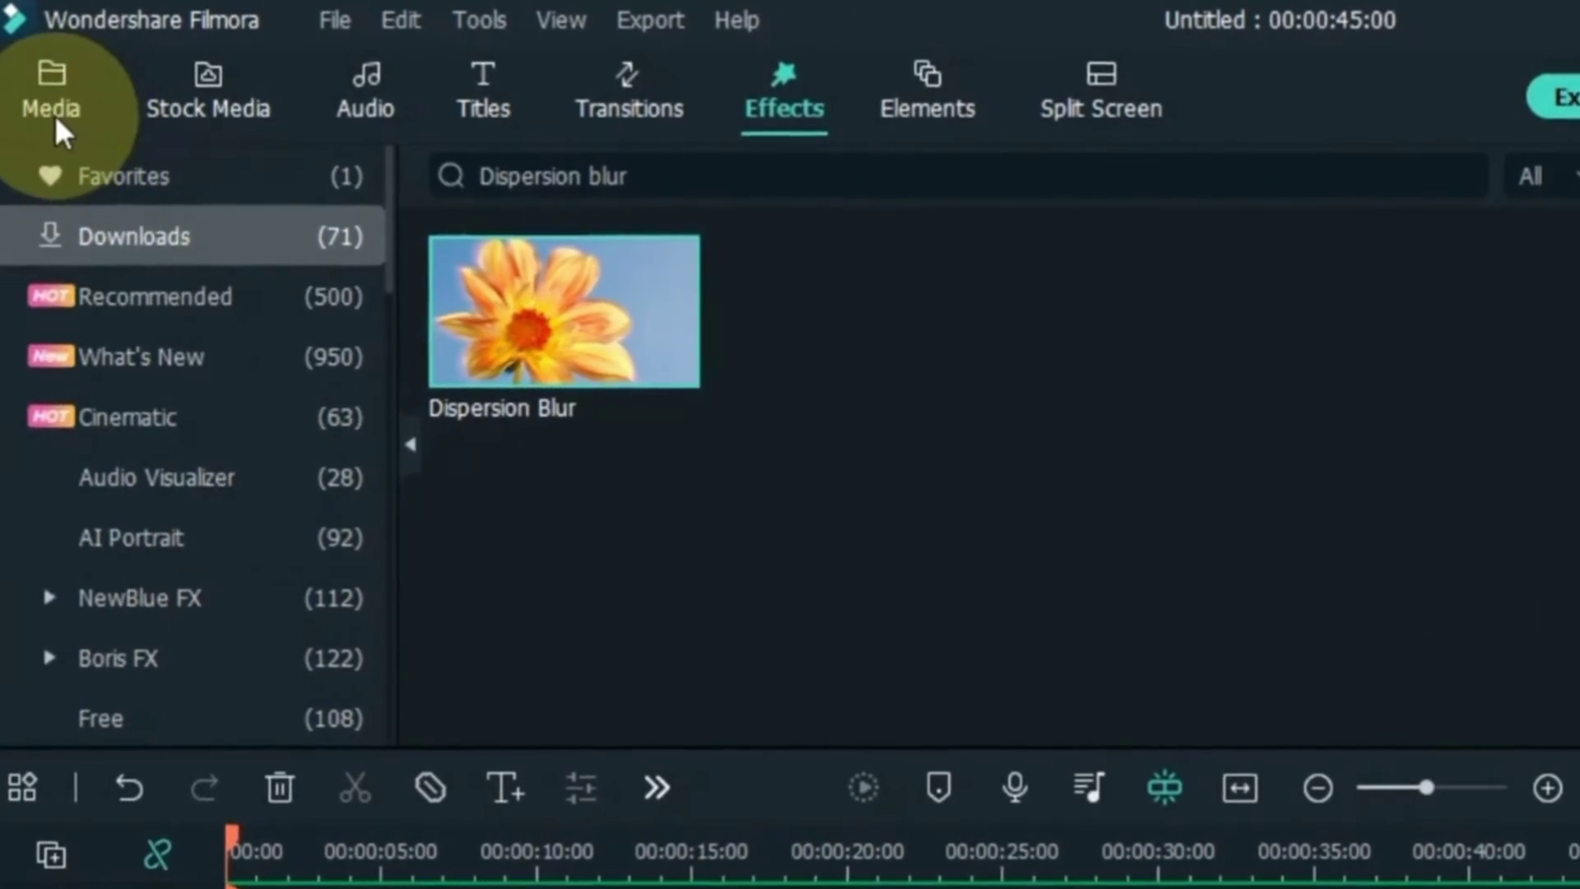
# Place the Black sample colour clip on a new track 3 at 0:00
pyautogui.click(52, 111)
pyautogui.click(27, 348)
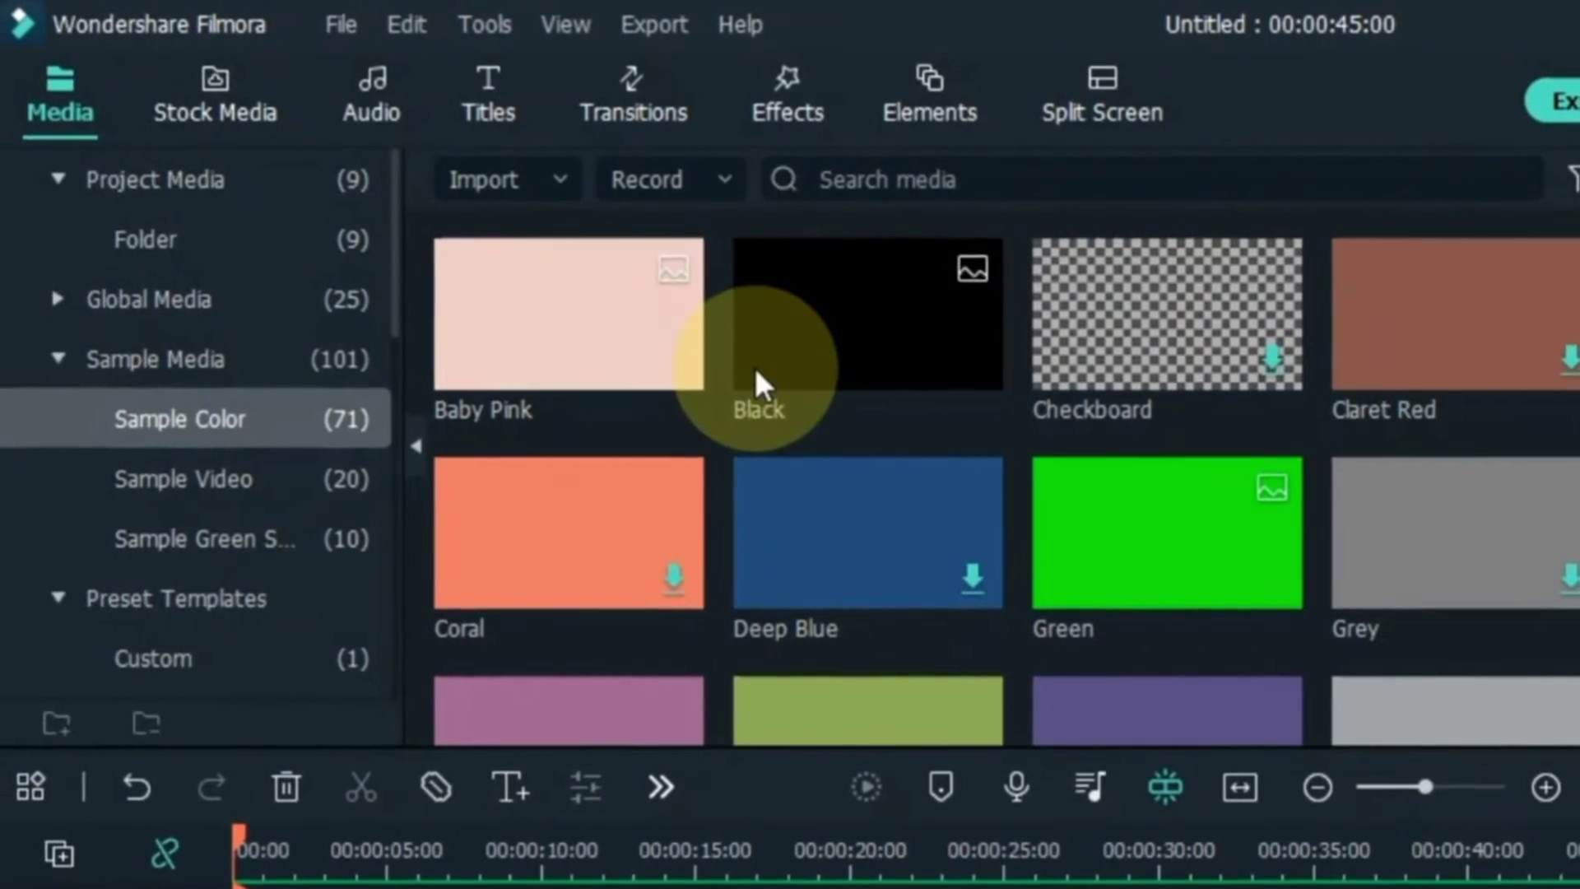
pyautogui.moveTo(811, 333); pyautogui.dragTo(239, 888)
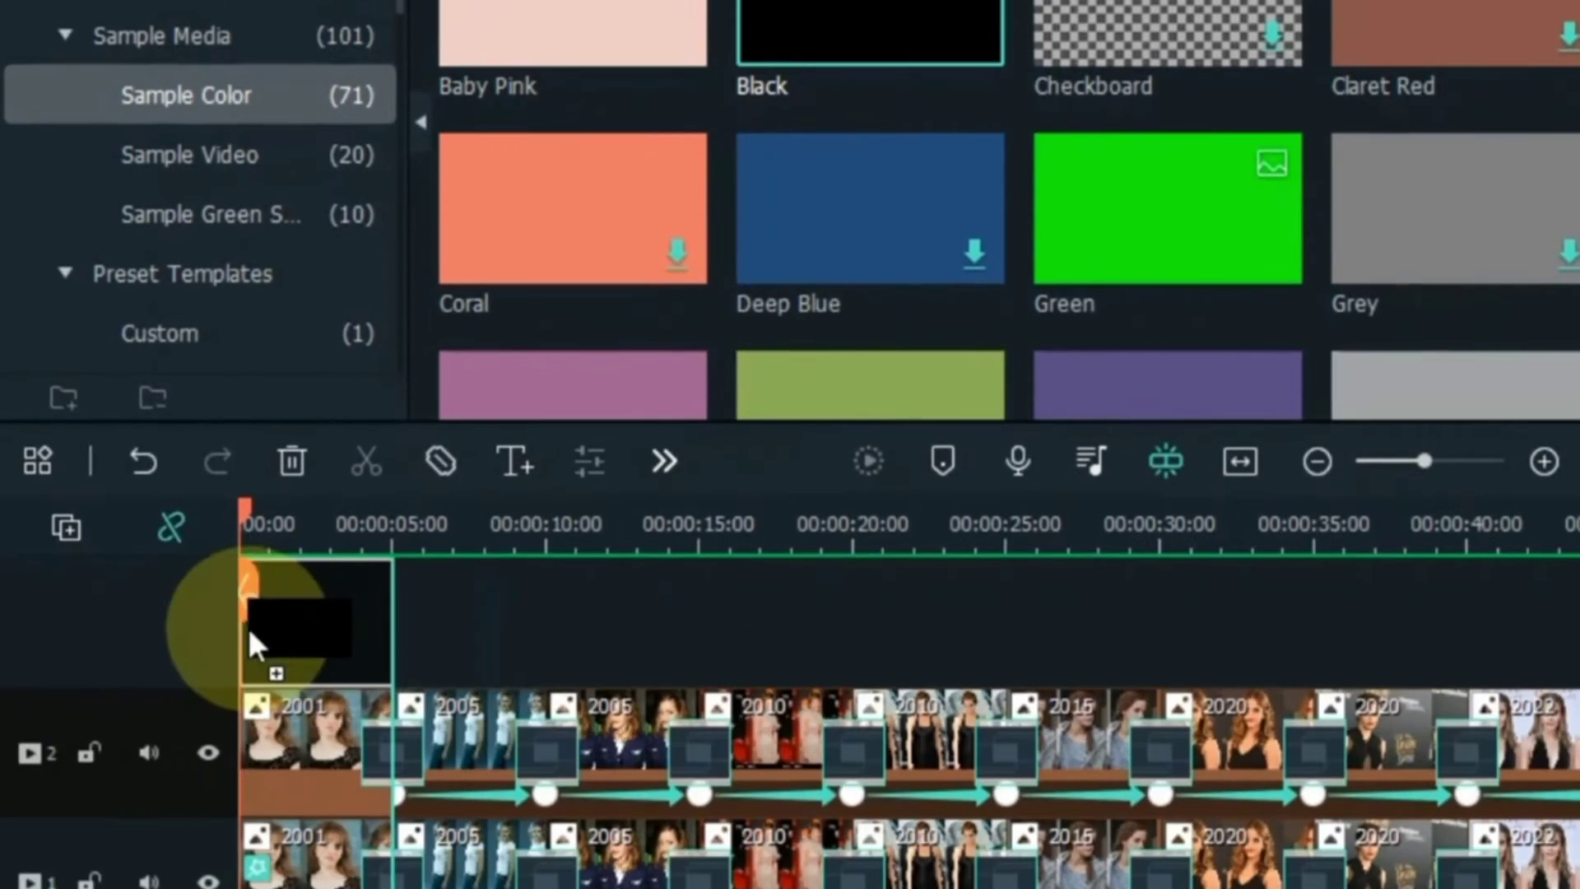
pyautogui.moveTo(249, 634); pyautogui.dragTo(259, 633)
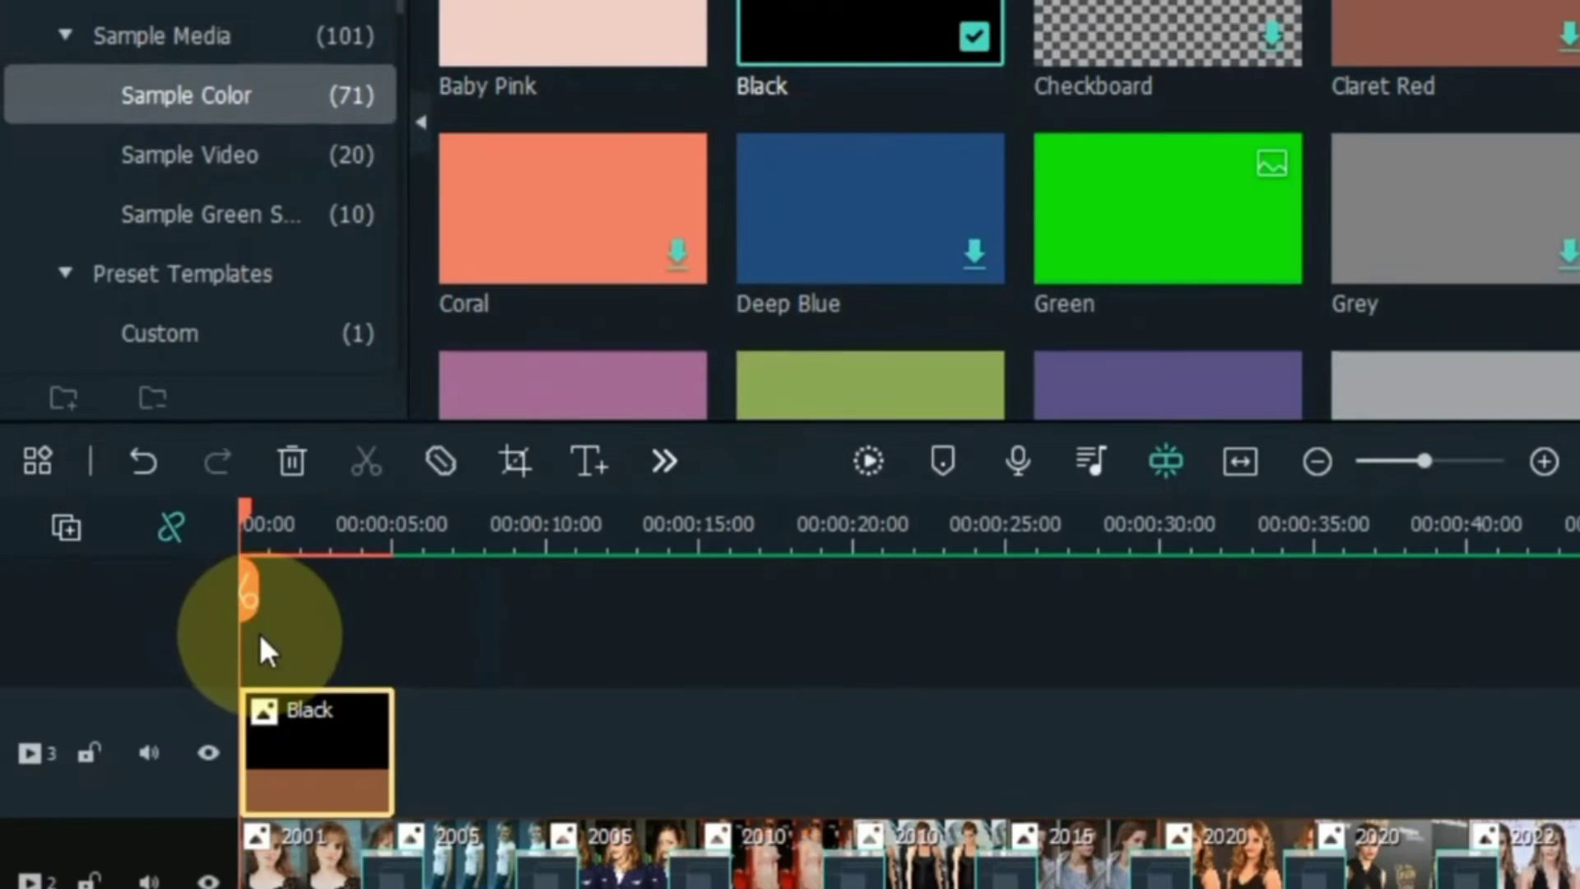
# Shrink the black clip to roughly 41% by 34% scale in the preview
pyautogui.doubleClick(310, 744)
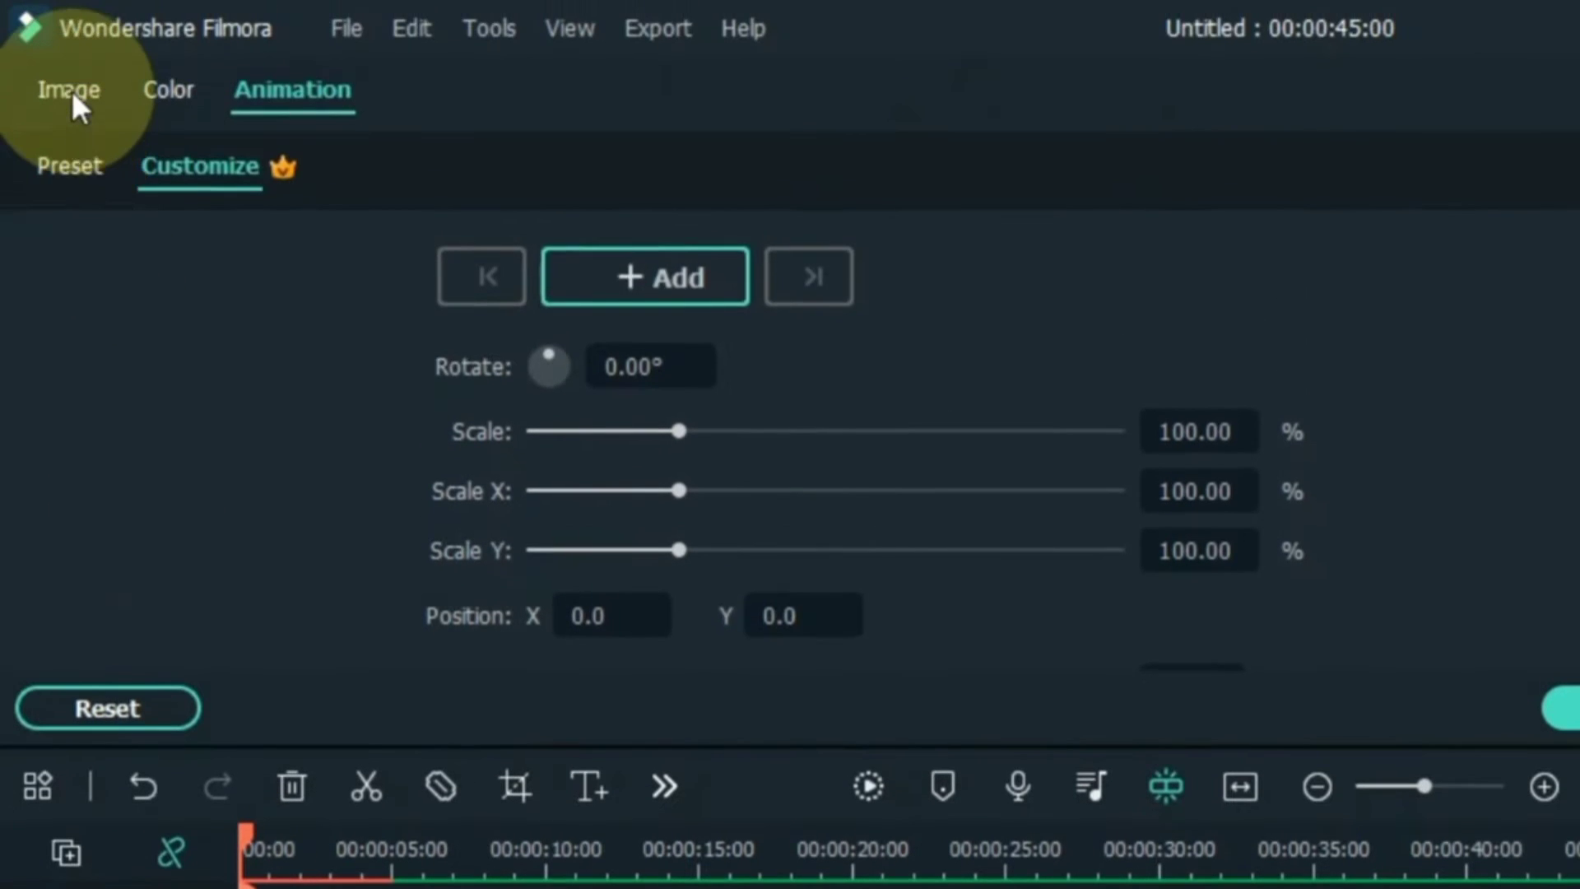
pyautogui.click(72, 91)
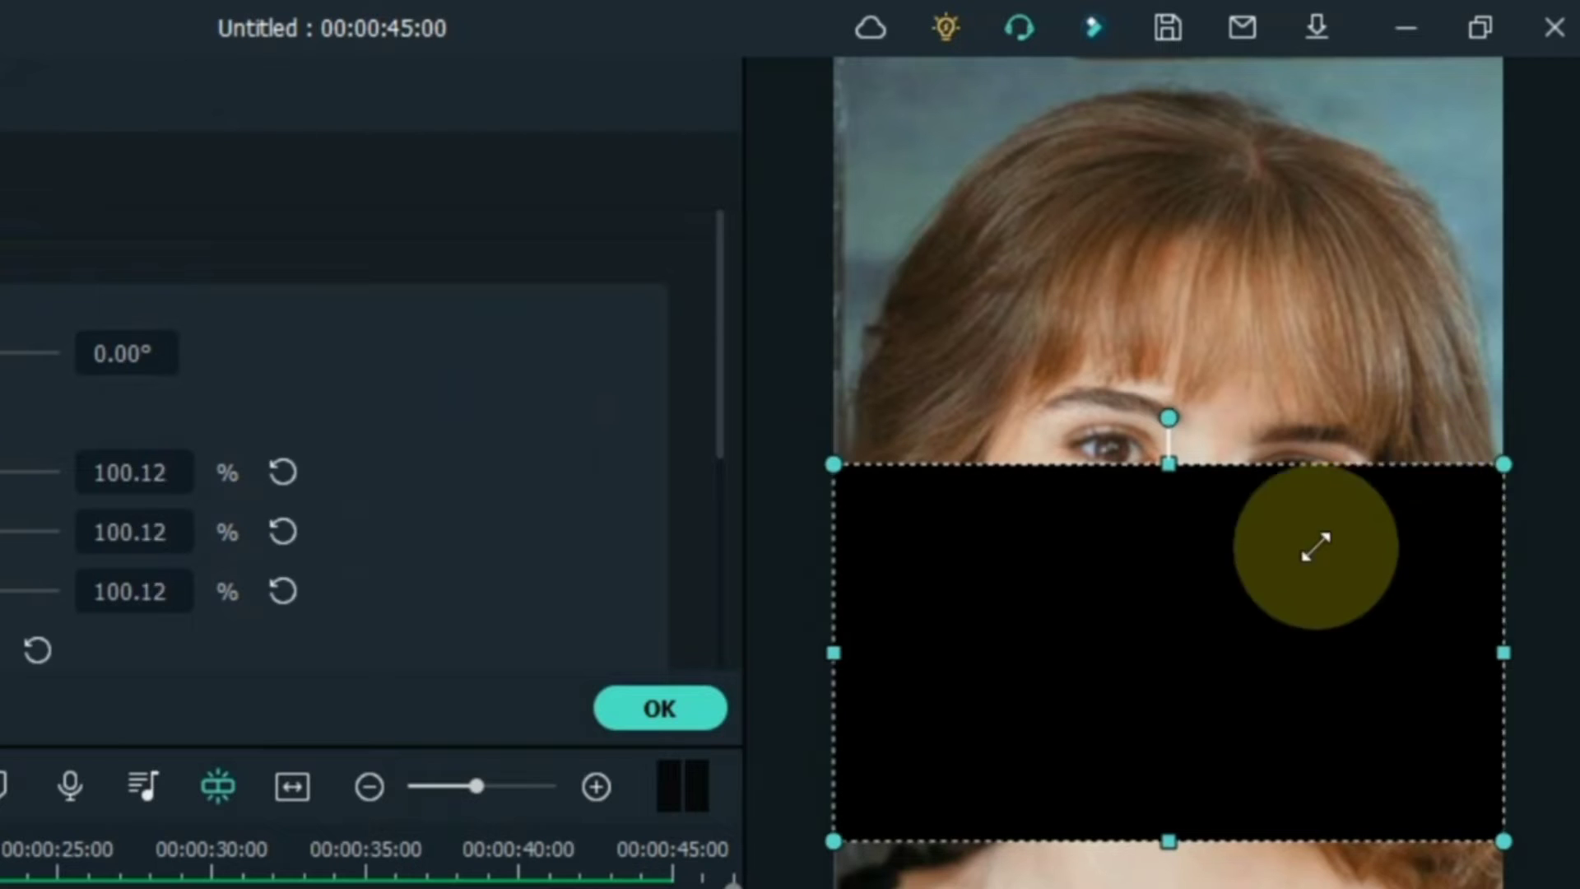
pyautogui.moveTo(1316, 546); pyautogui.dragTo(1137, 643)
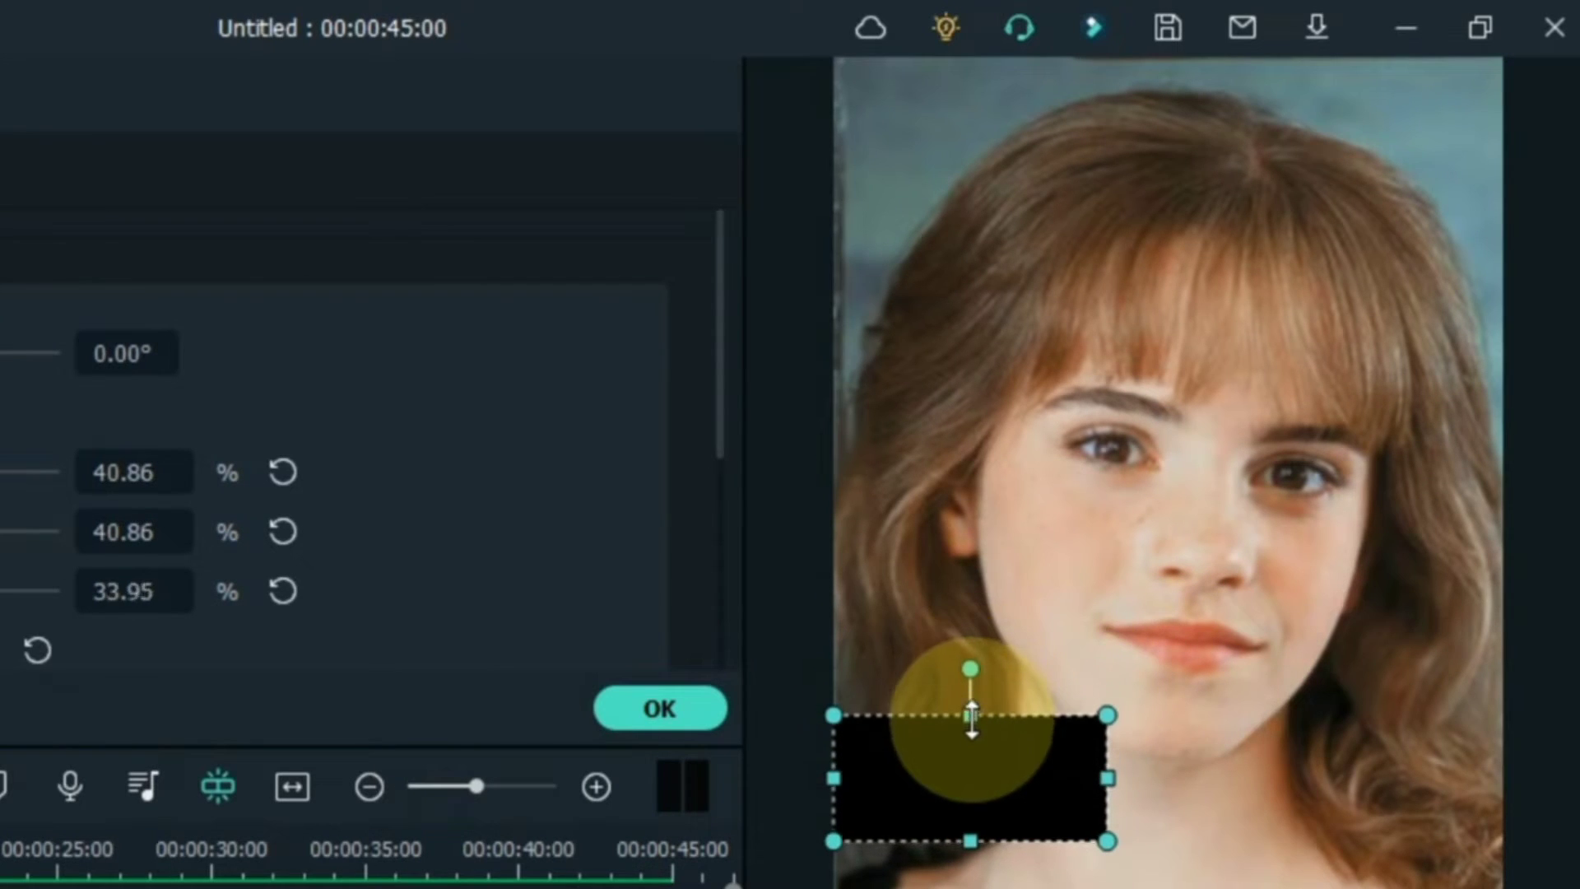
# Reshape the black rectangle into a wide thin strip over the collar, then add a Basic 1 title on track 4
pyautogui.moveTo(990, 770); pyautogui.dragTo(1011, 887)
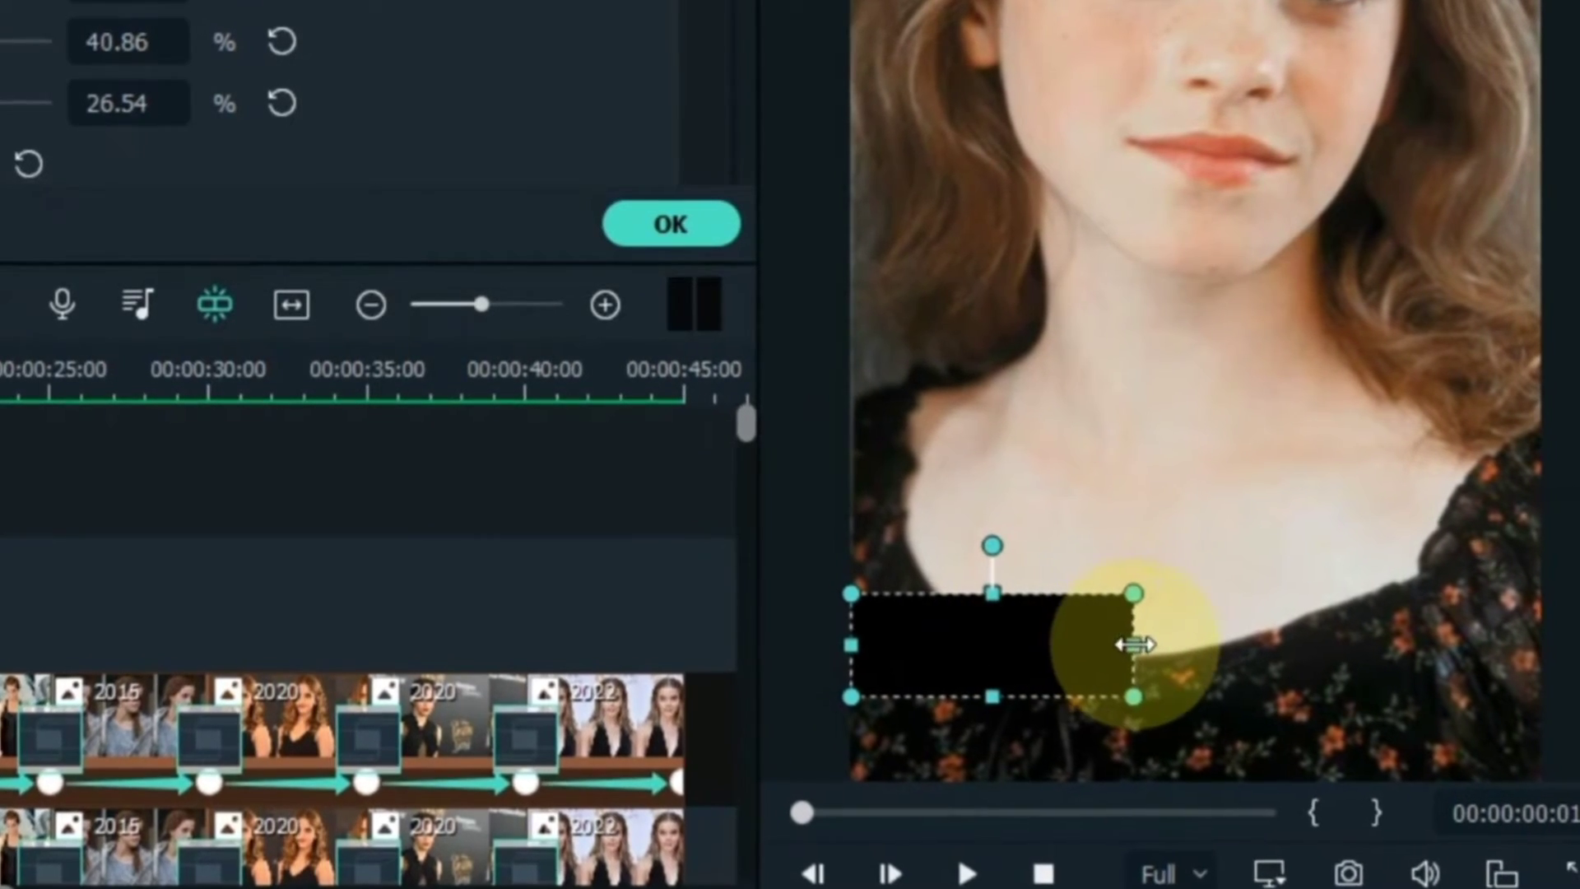
pyautogui.moveTo(1131, 640); pyautogui.dragTo(1160, 647)
pyautogui.moveTo(1007, 586); pyautogui.dragTo(983, 598)
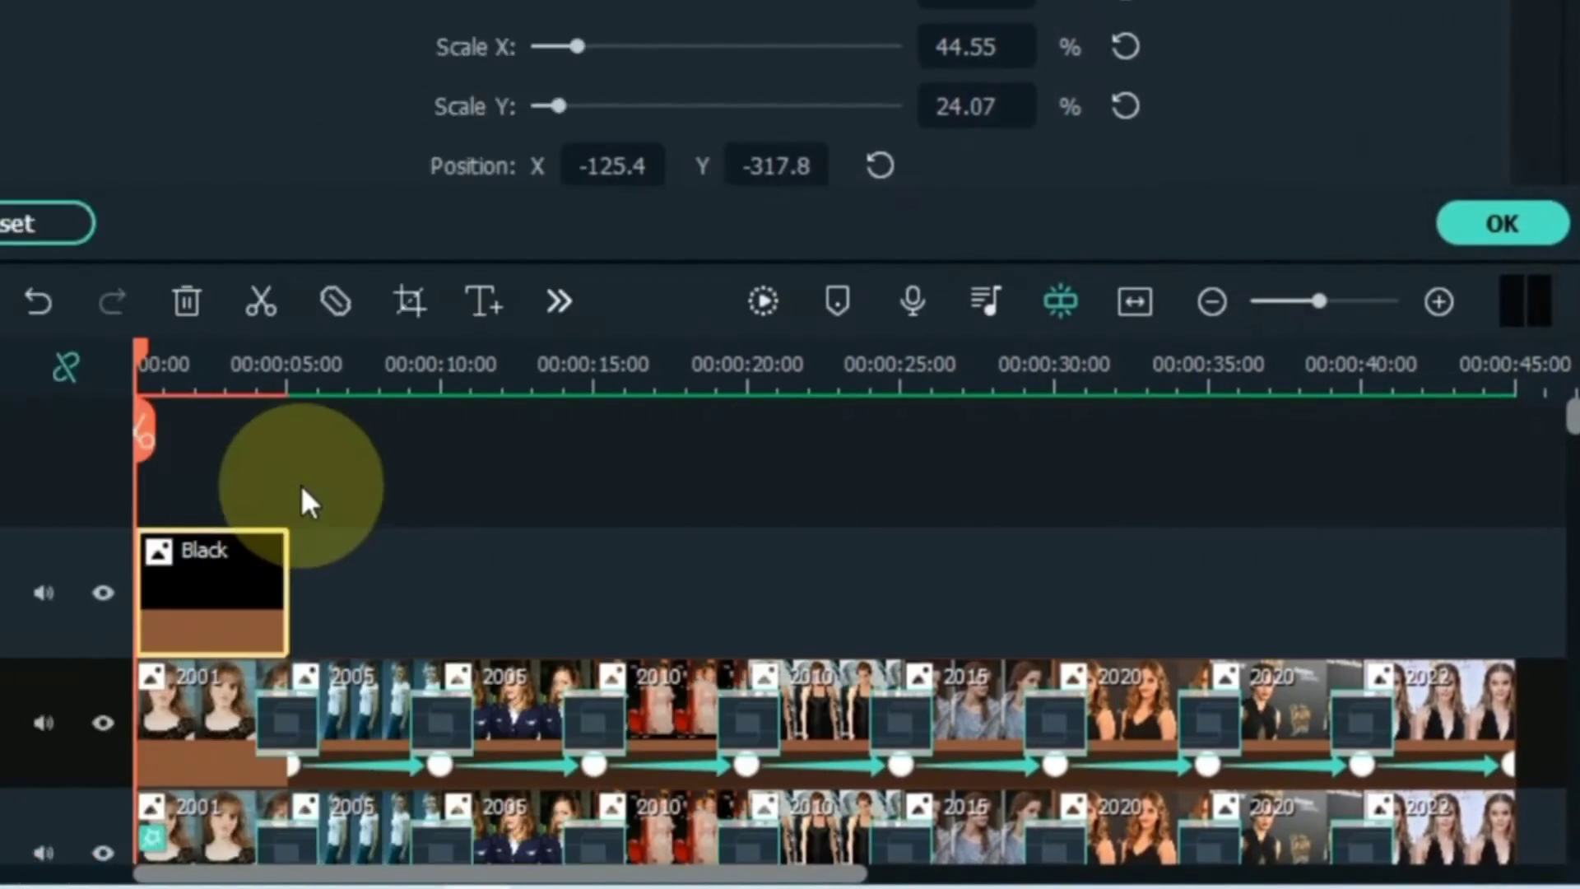
pyautogui.click(405, 484)
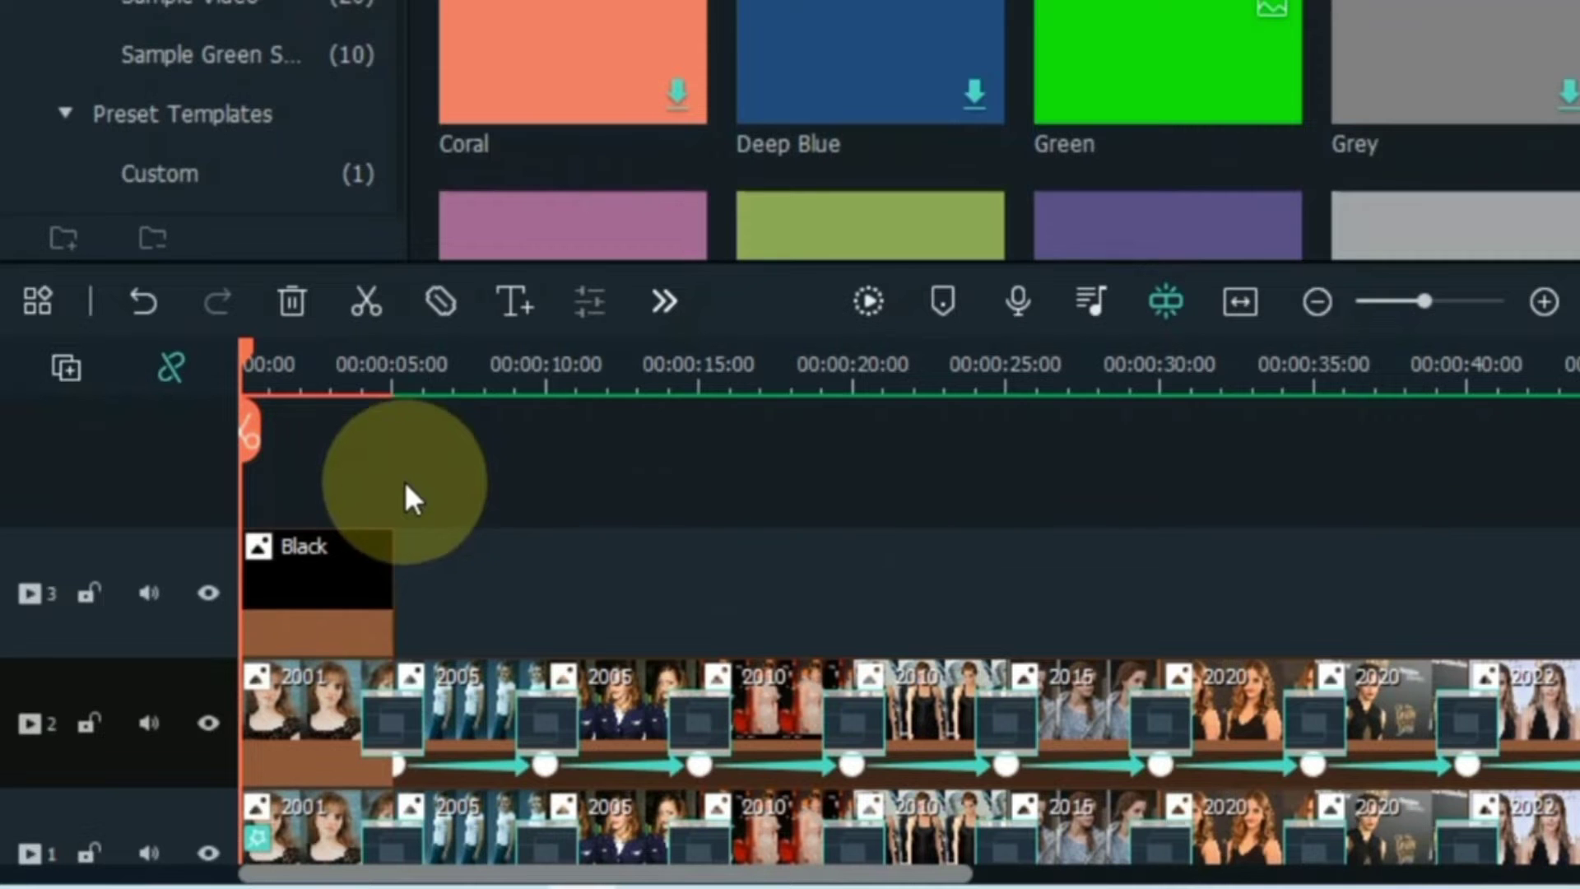
pyautogui.click(504, 305)
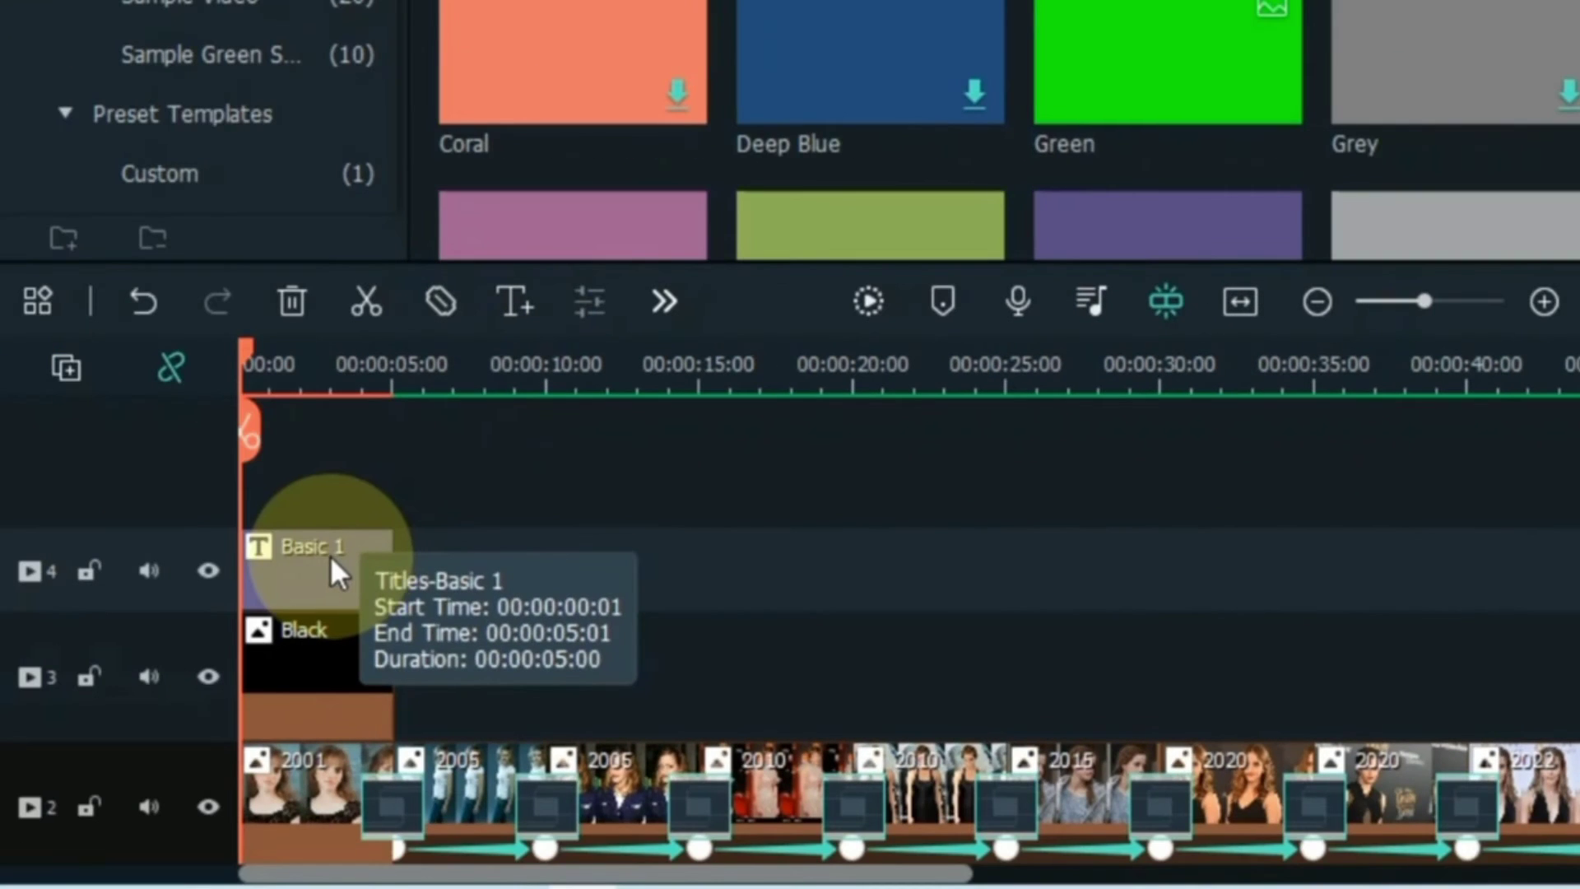
# Make the title read 2001 in Faster One at size 81, inside the black strip at lower left
pyautogui.doubleClick(331, 562)
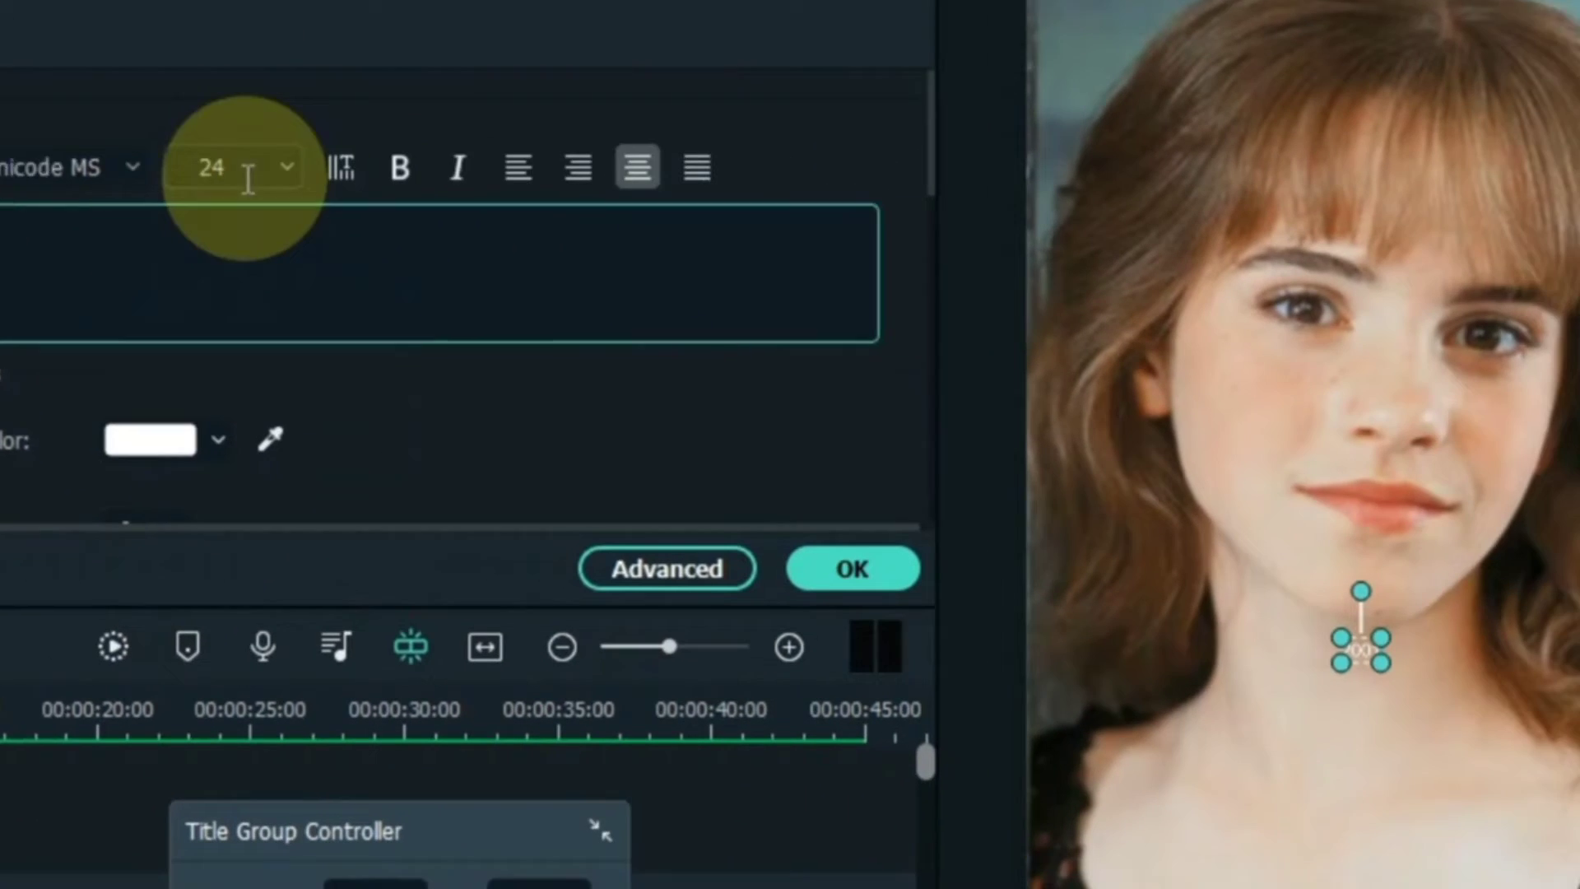
pyautogui.doubleClick(775, 308)
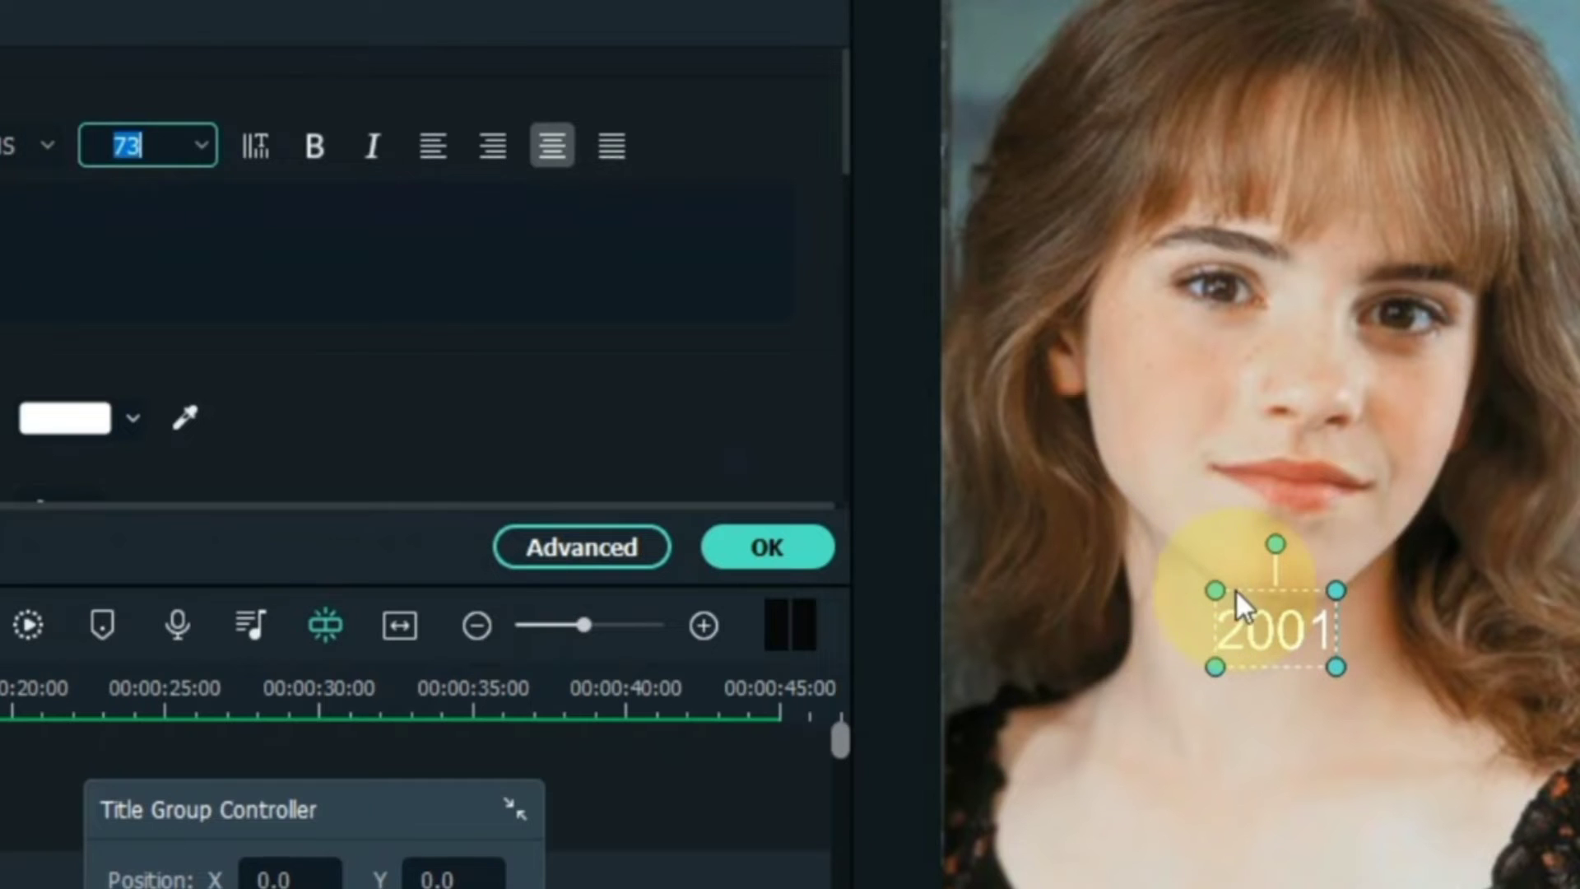
pyautogui.moveTo(1263, 605); pyautogui.dragTo(1092, 888)
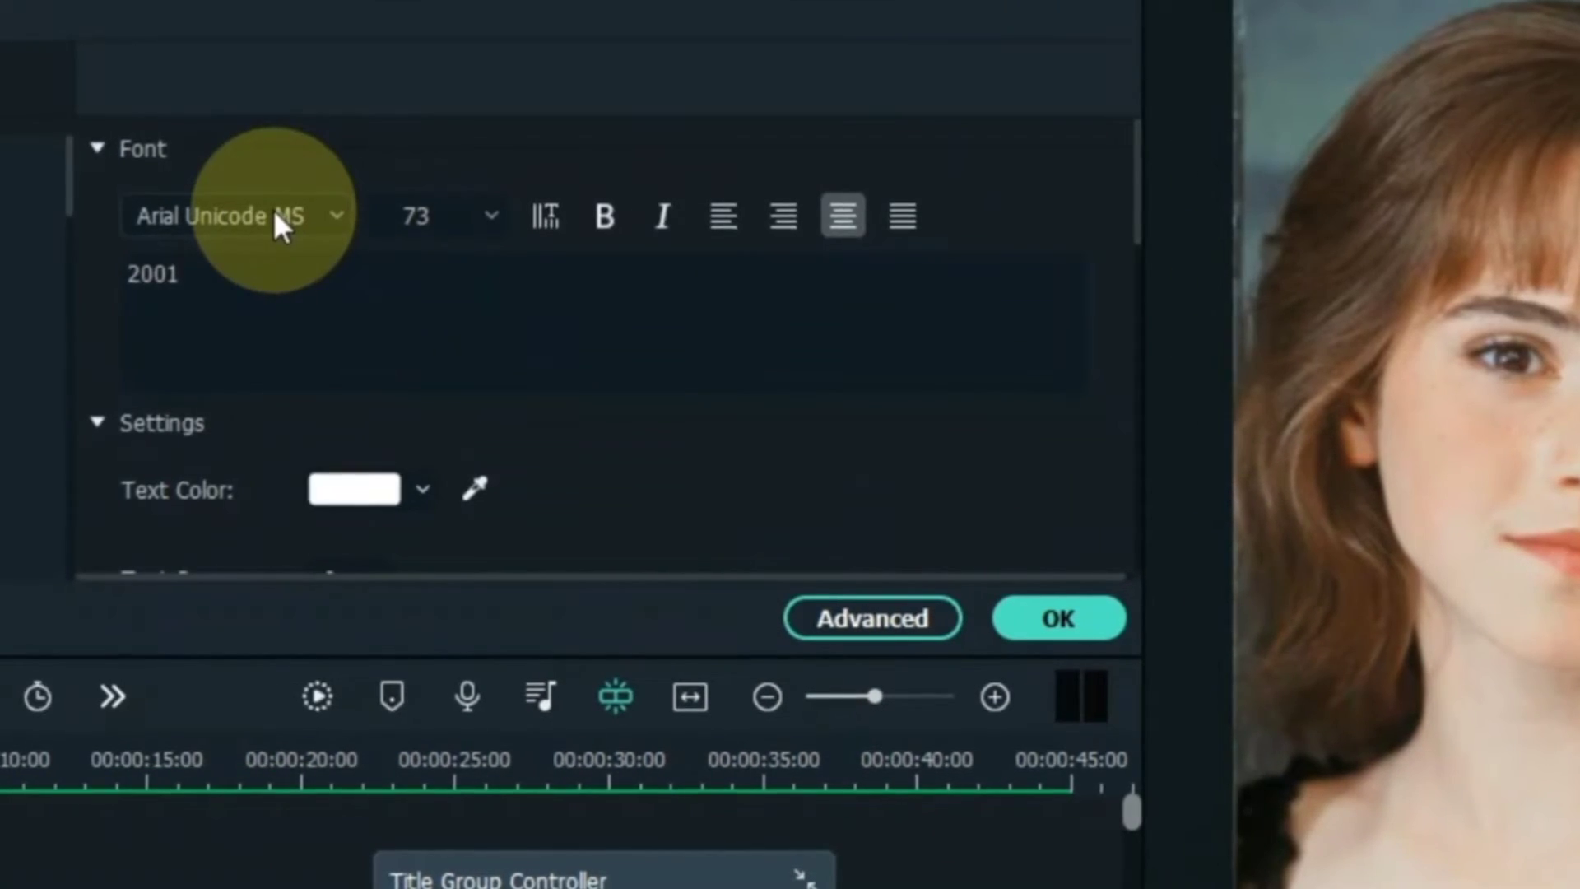
pyautogui.click(279, 215)
pyautogui.scroll(-15, 397, 570)
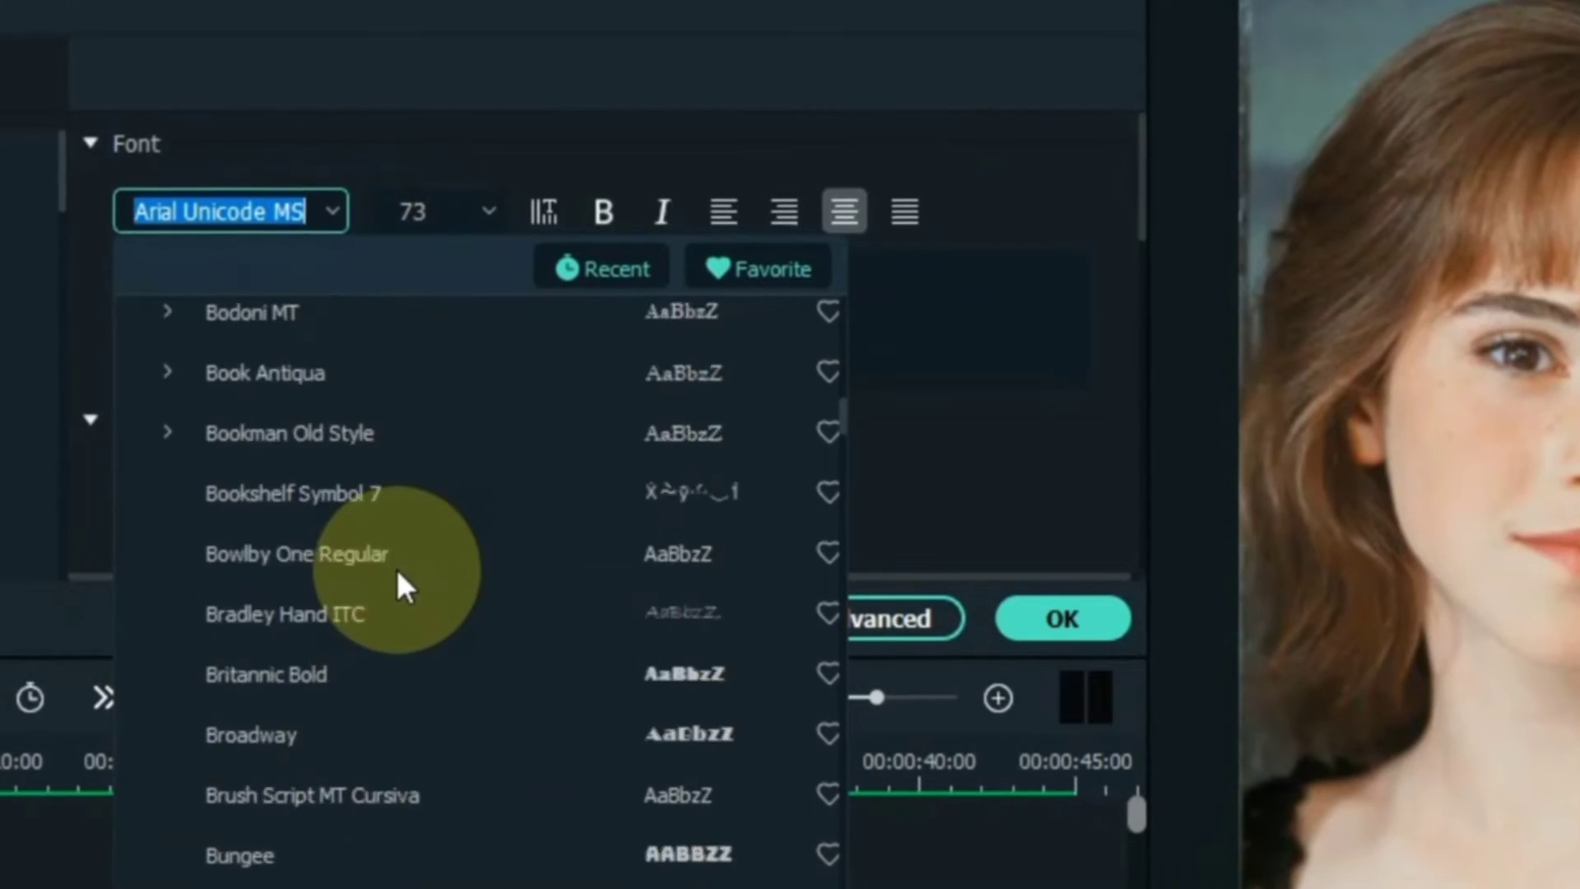
pyautogui.scroll(-10, 396, 576)
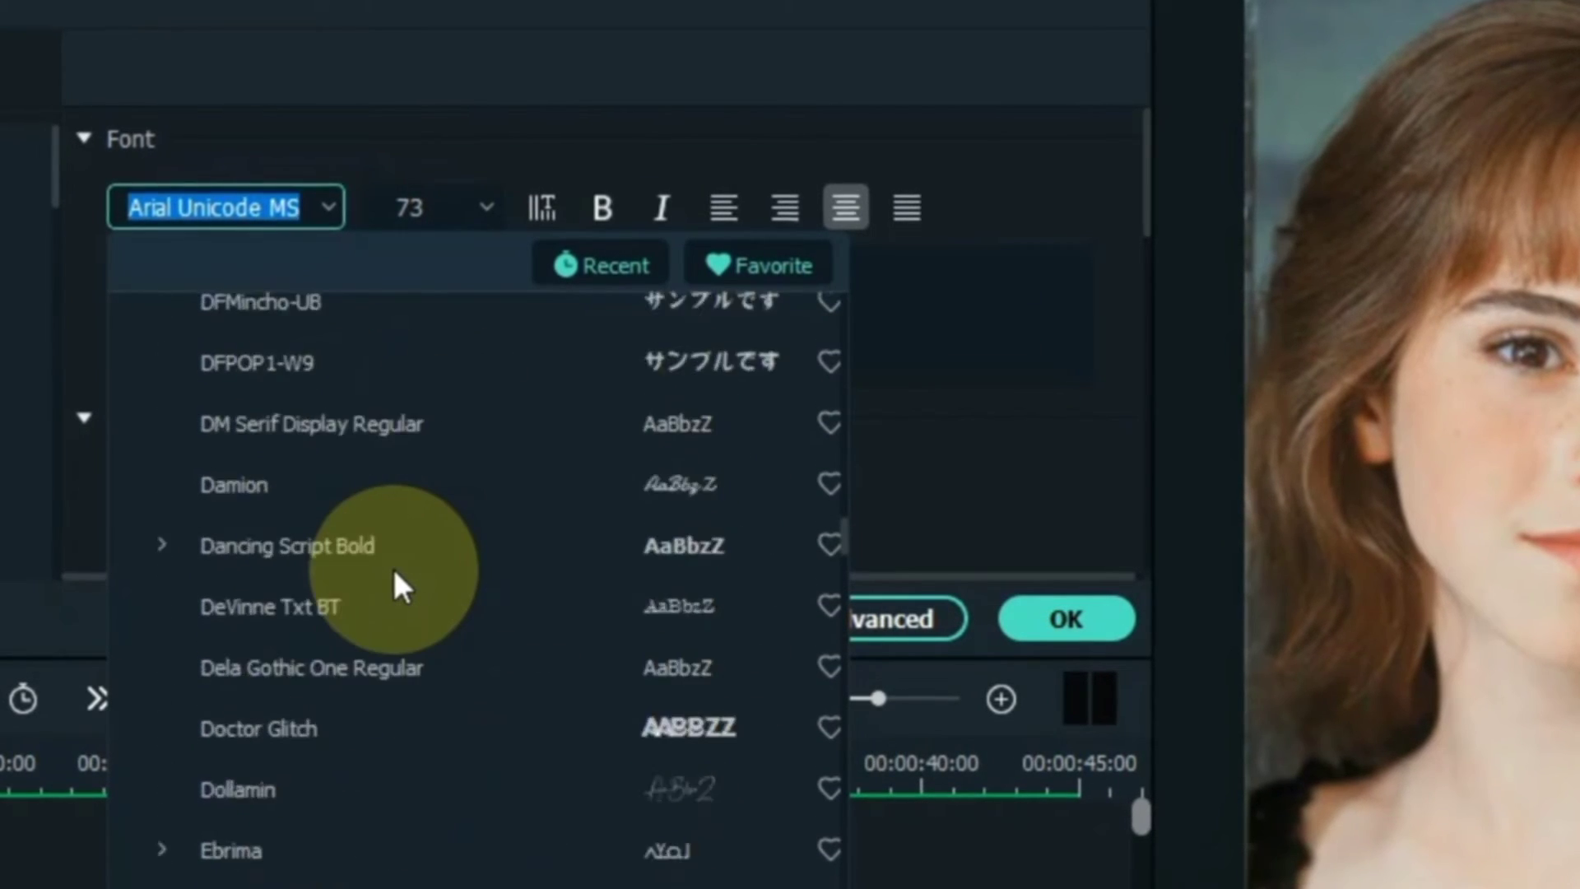
pyautogui.scroll(-4, 393, 565)
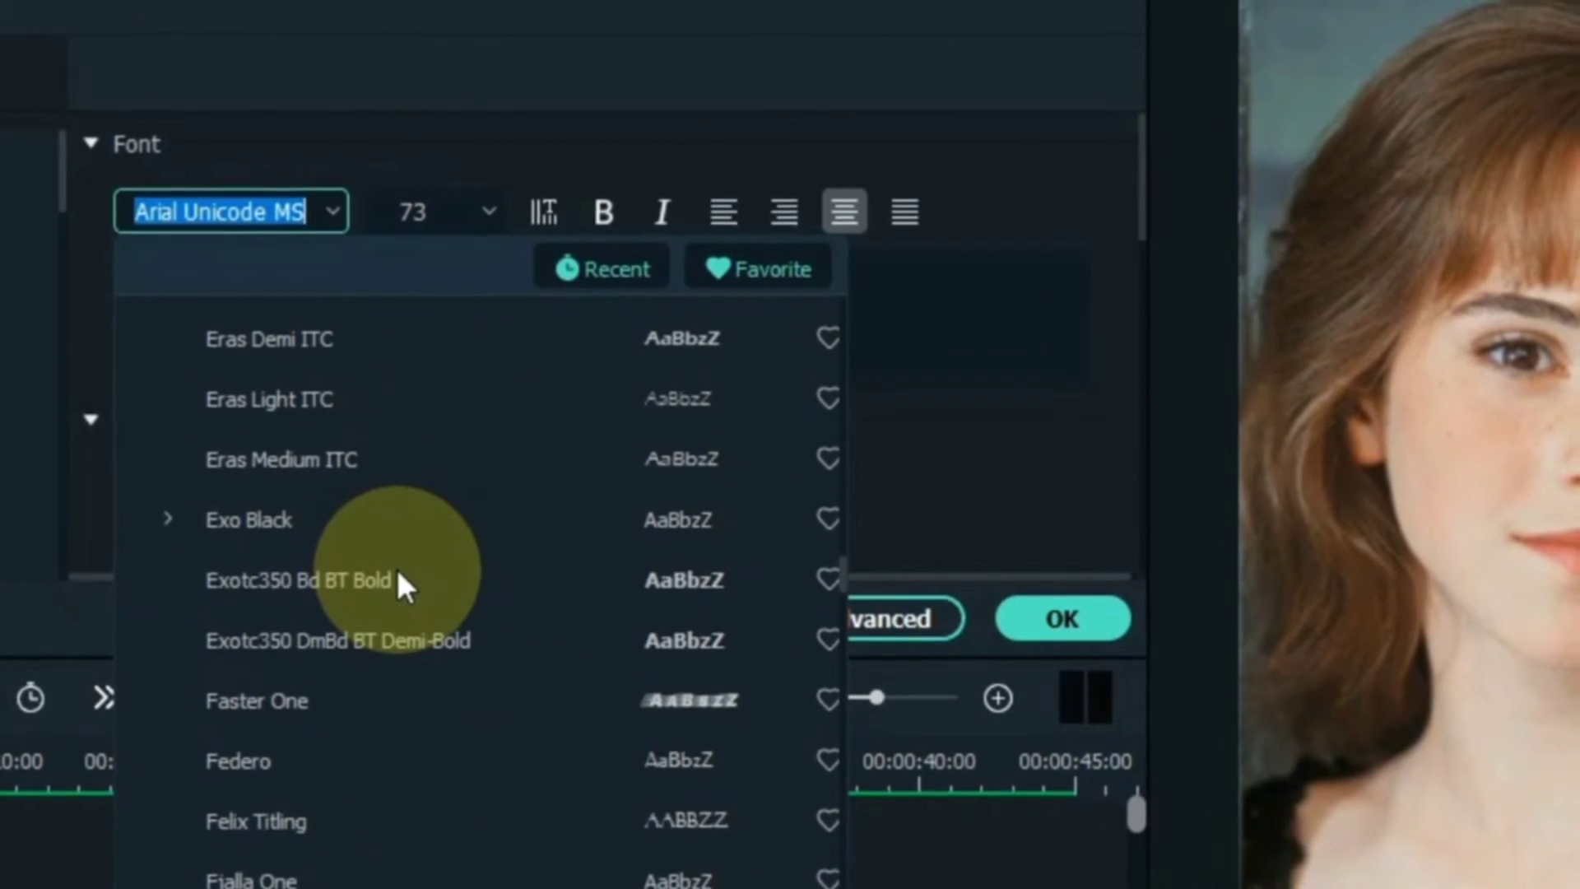
pyautogui.click(339, 696)
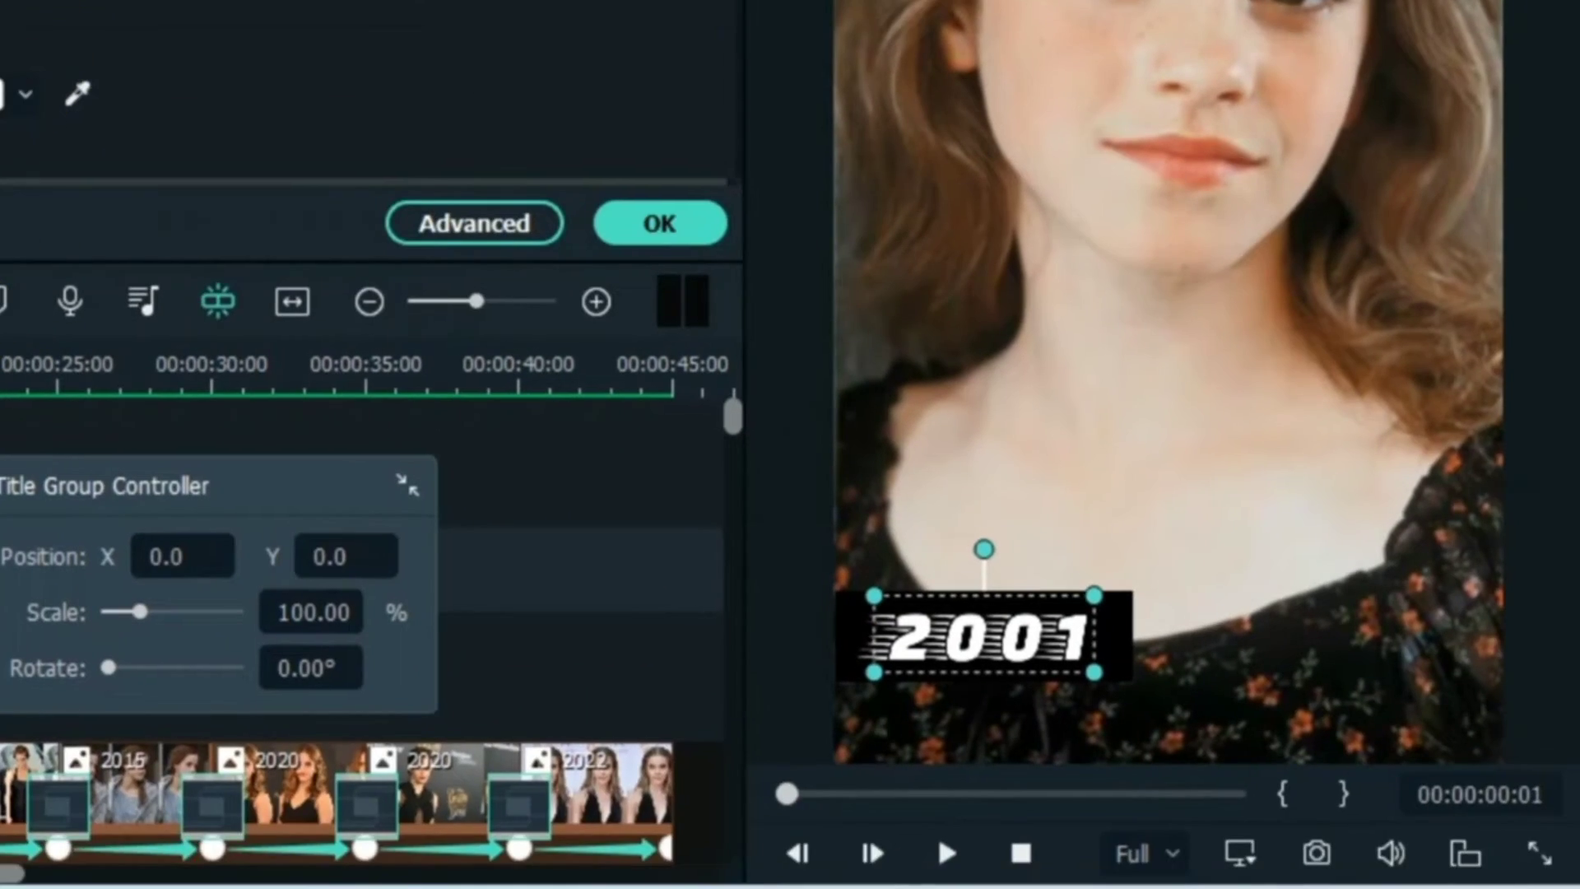
pyautogui.doubleClick(71, 0)
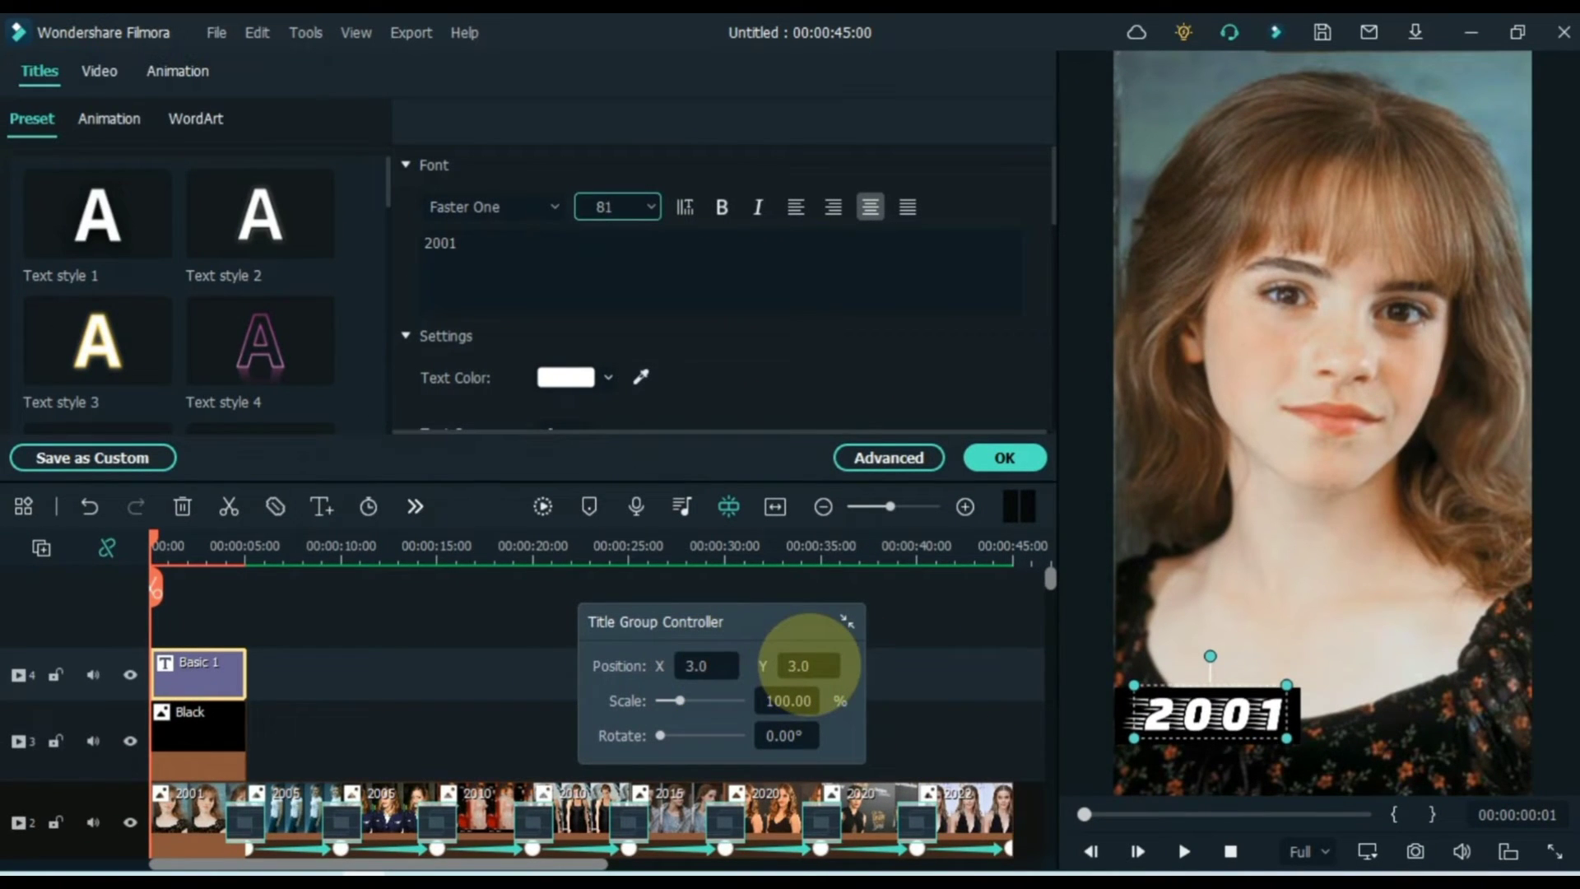
# Copy the Basic 1 title and Black strip clips together
pyautogui.click(317, 675)
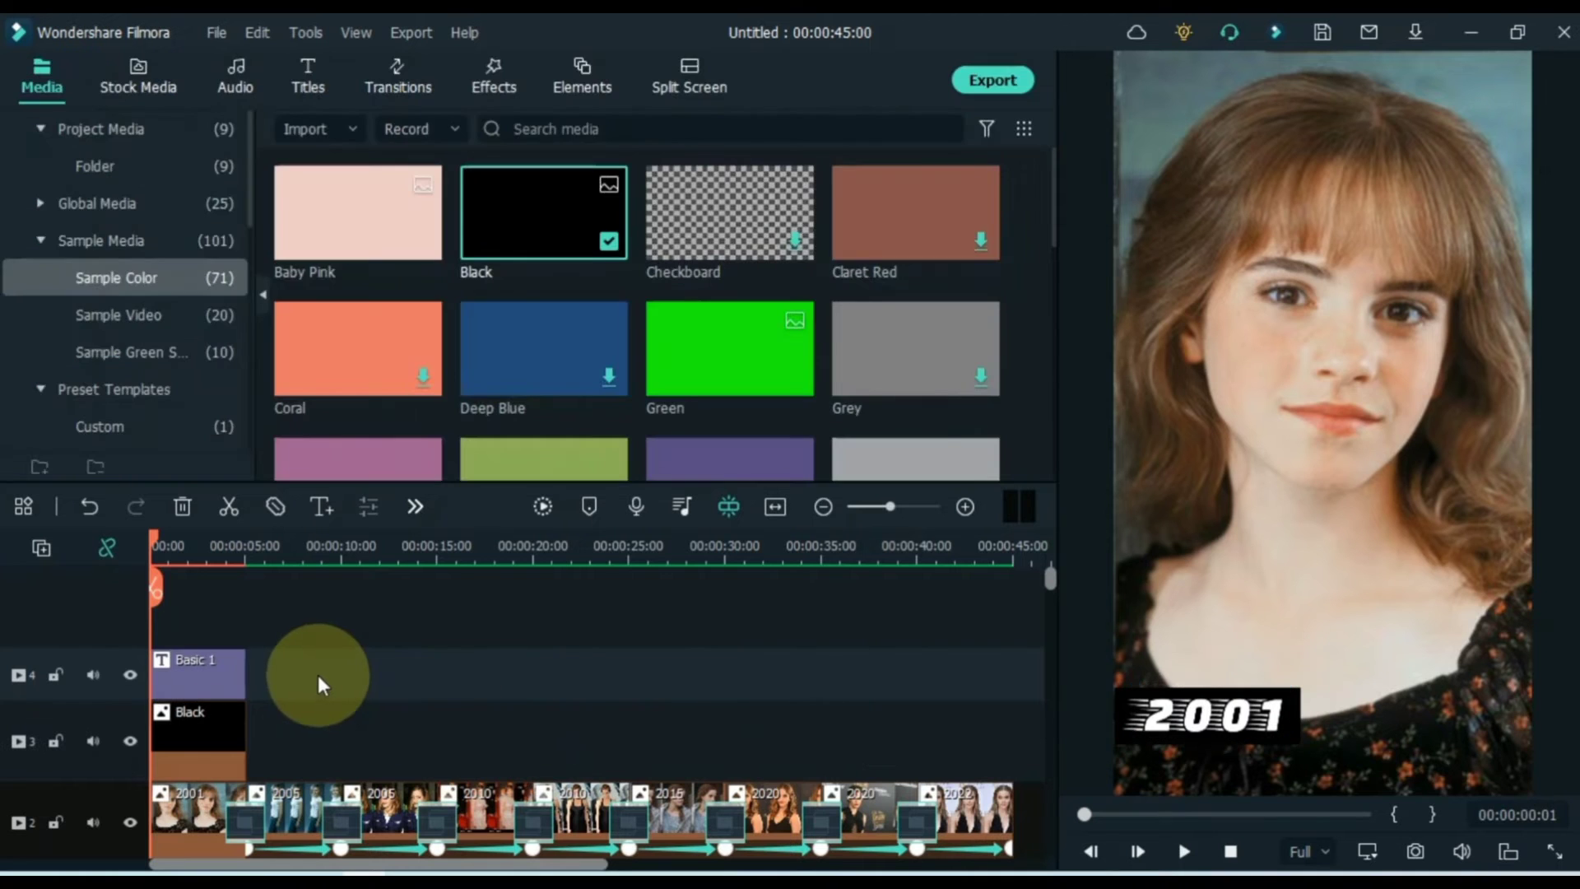
pyautogui.moveTo(300, 660); pyautogui.dragTo(210, 743)
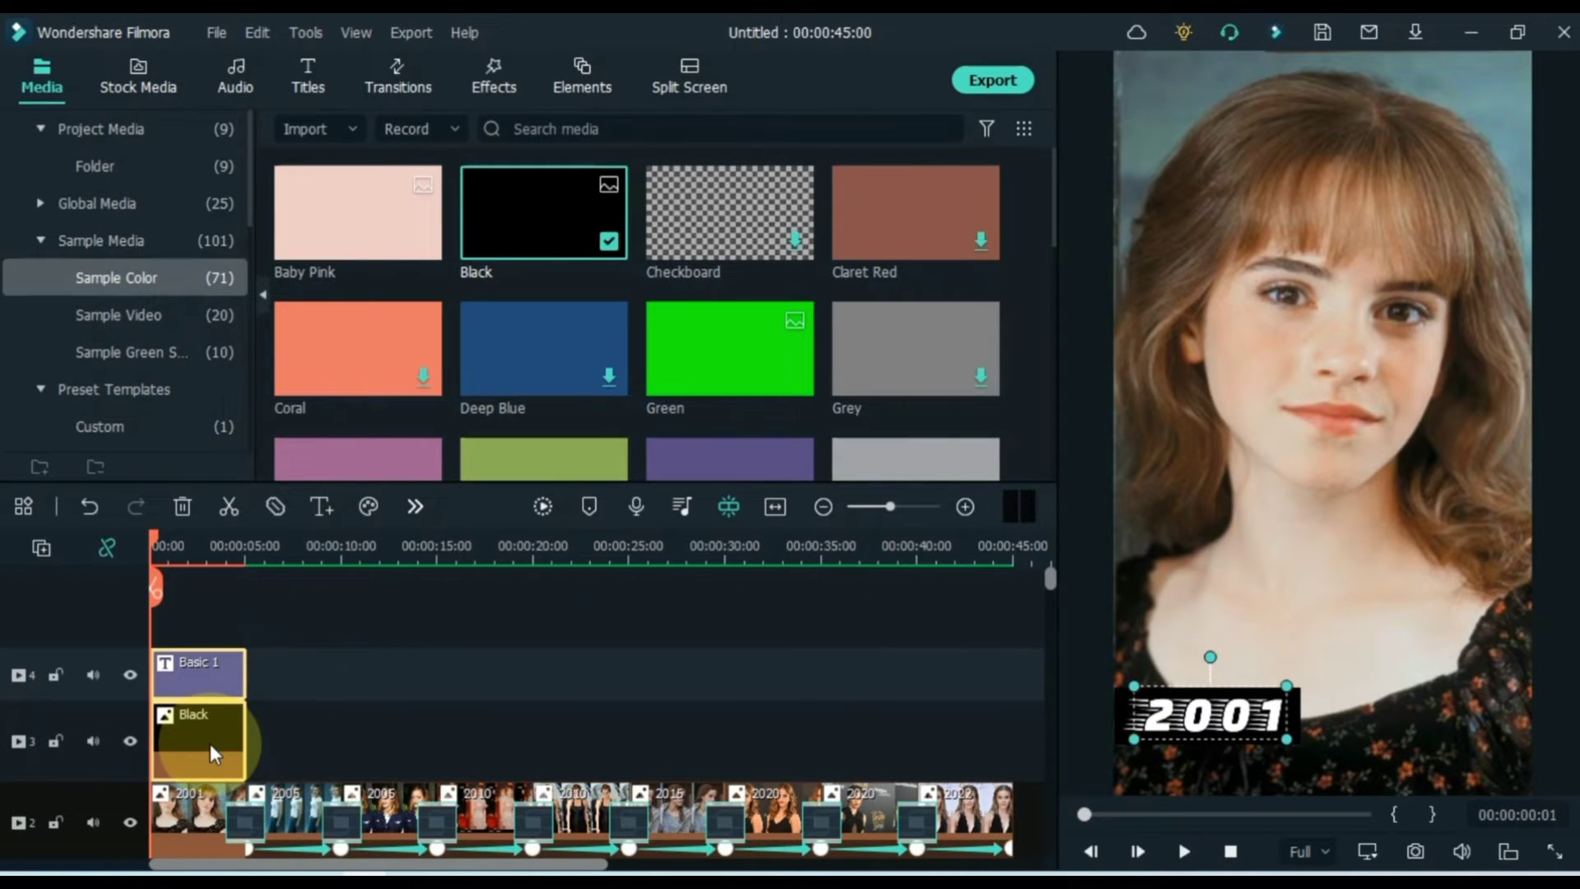
pyautogui.rightClick(209, 743)
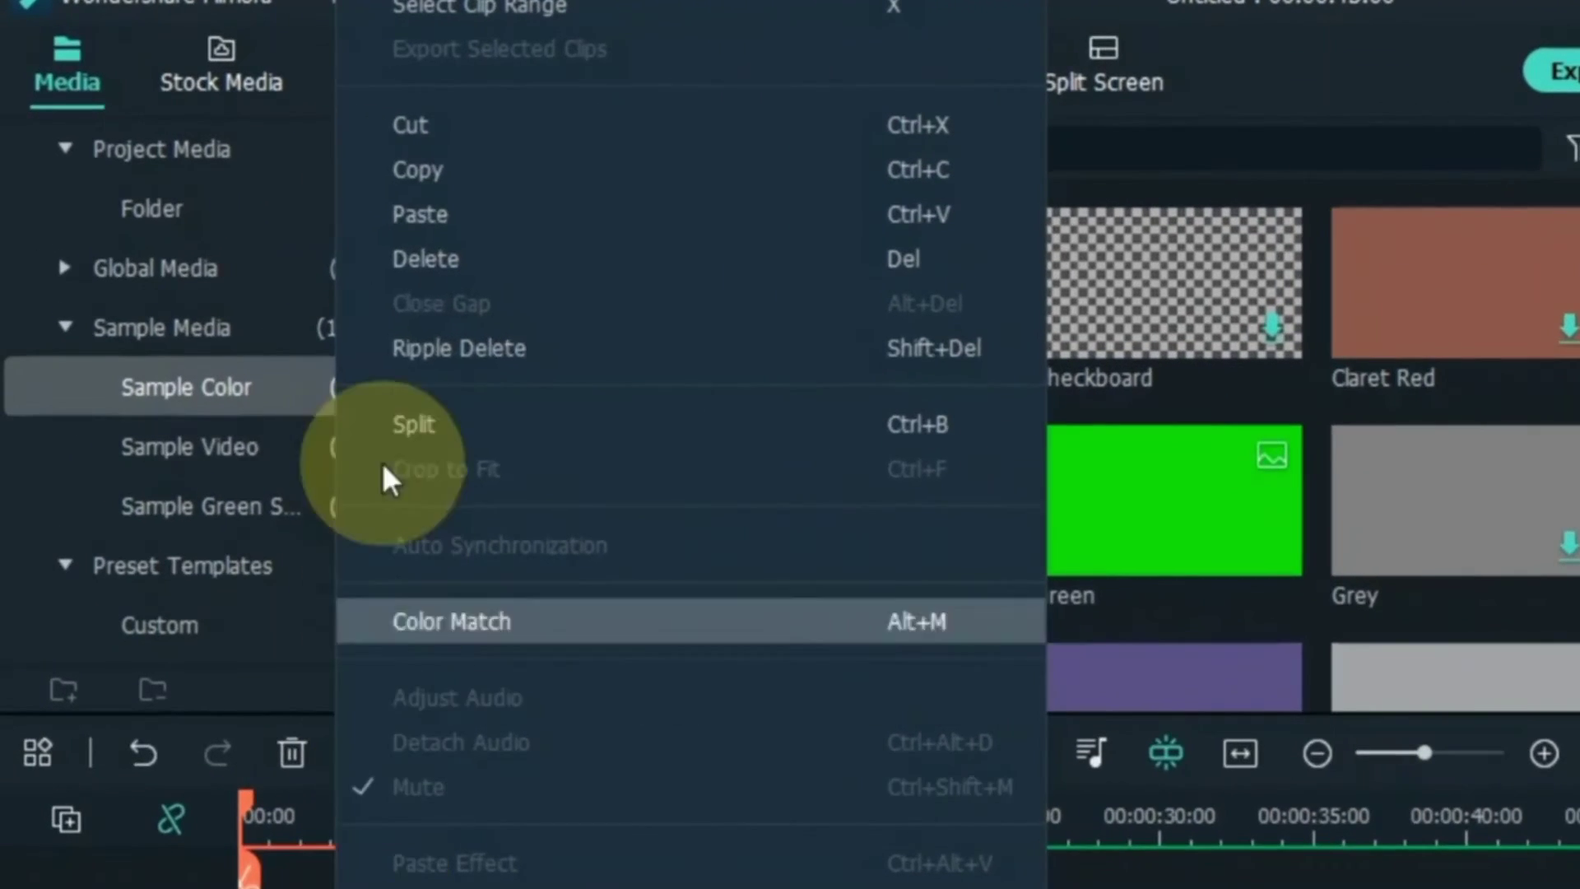
pyautogui.click(413, 179)
pyautogui.click(477, 671)
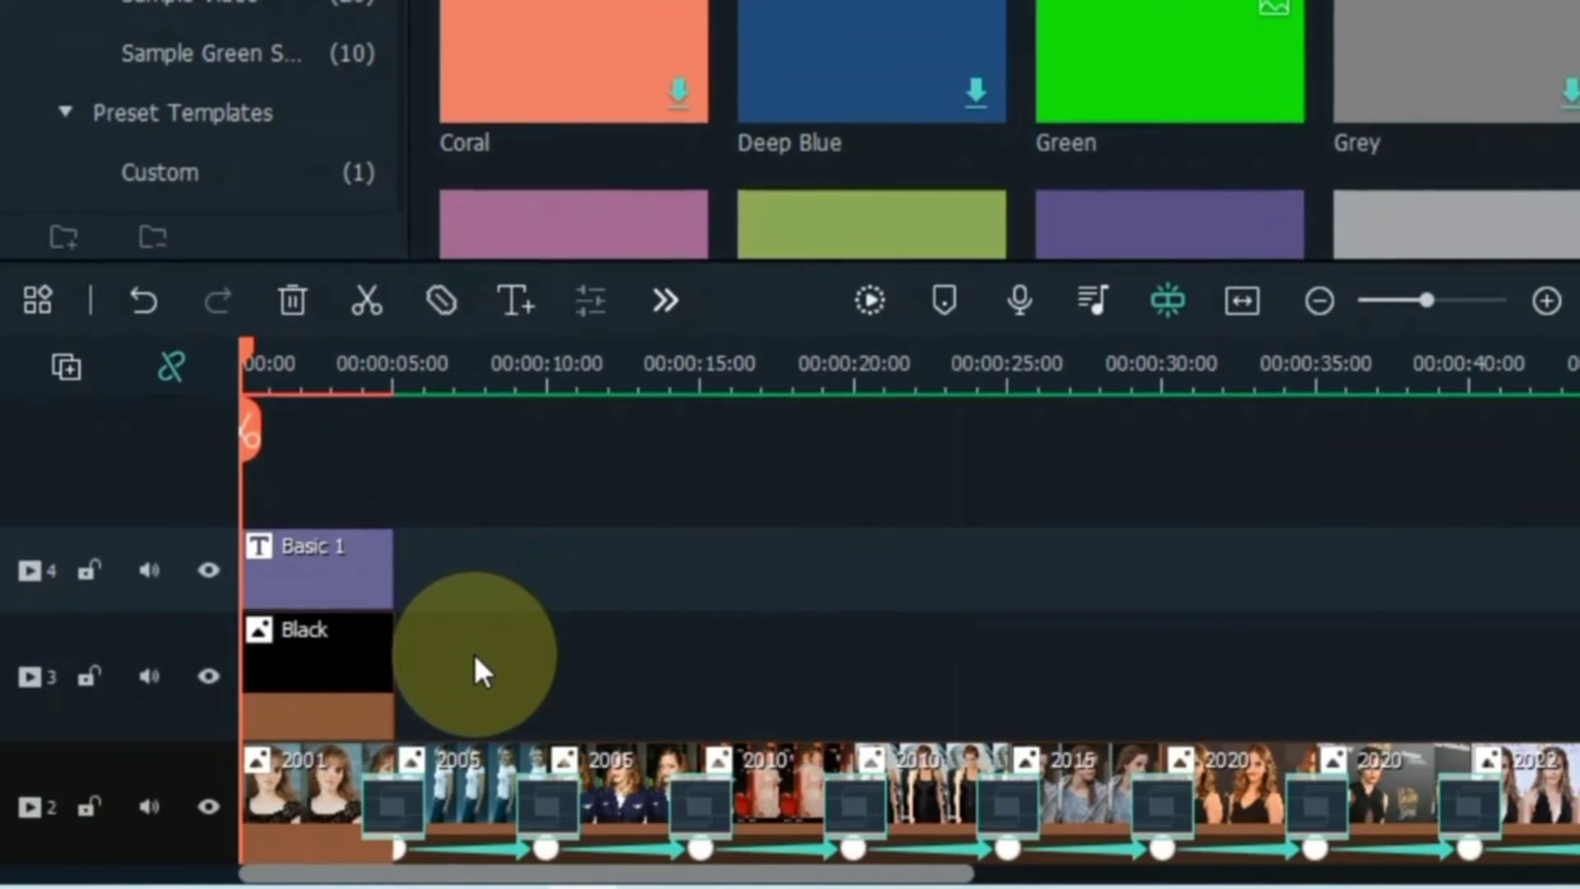
# Paste the title-and-strip pair repeatedly on tracks 3 and 4 into back-to-back copies
pyautogui.click(141, 652)
pyautogui.rightClick(499, 648)
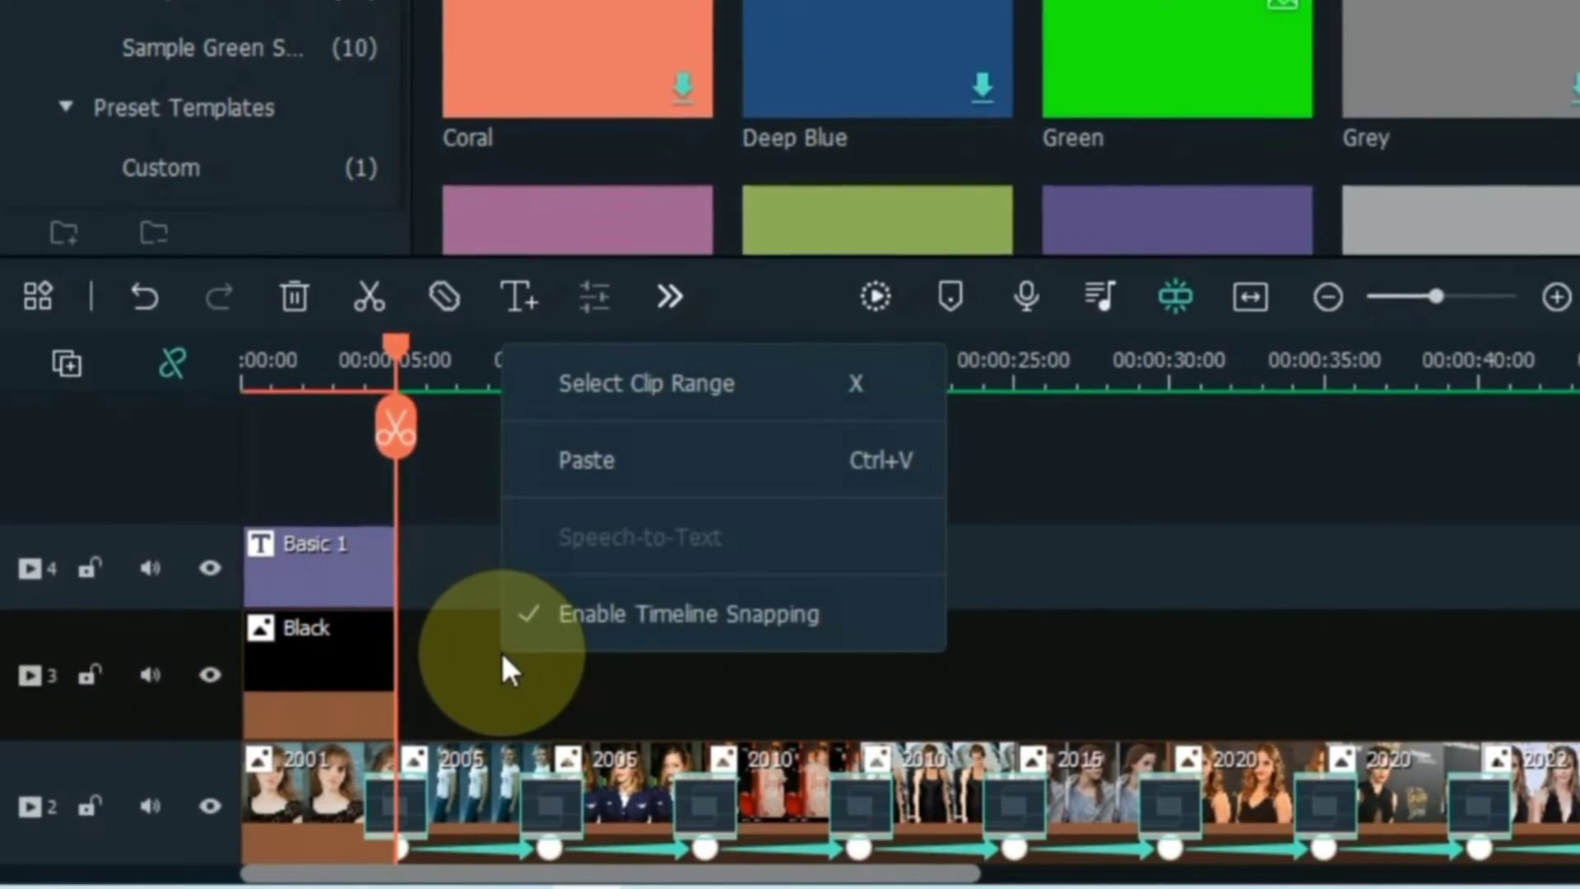
pyautogui.click(588, 459)
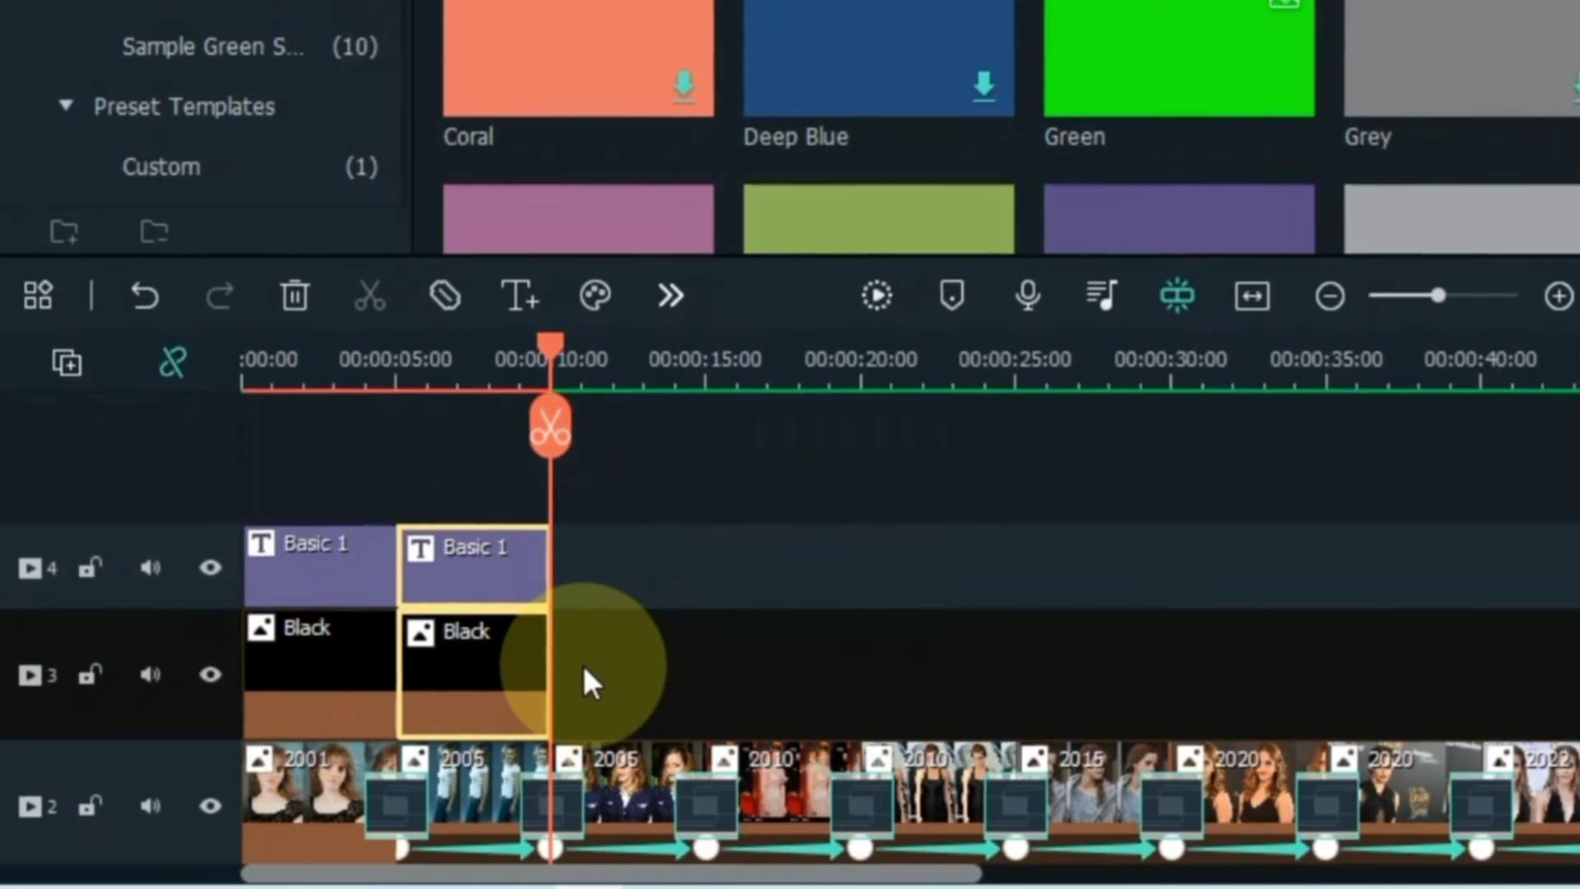
pyautogui.hotkey('ctrl', 'v')
pyautogui.hotkey('ctrl', 'v')
pyautogui.hotkey('ctrl', 'v')
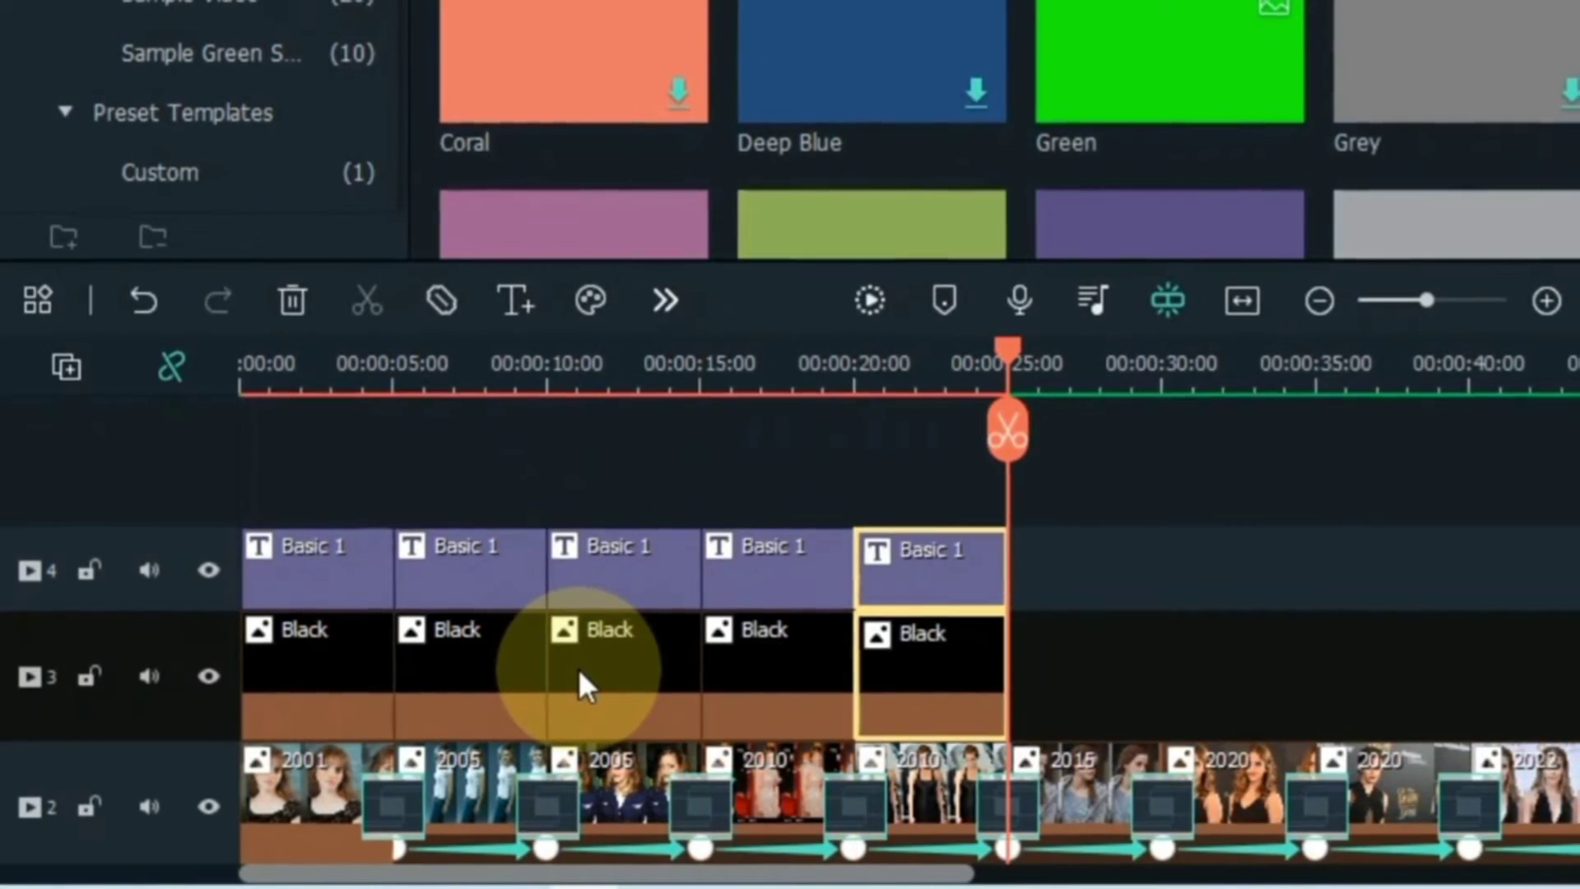
pyautogui.hotkey('ctrl', 'v')
pyautogui.hotkey('ctrl', 'v')
pyautogui.hotkey('ctrl', 'v')
pyautogui.hotkey('ctrl', 'v')
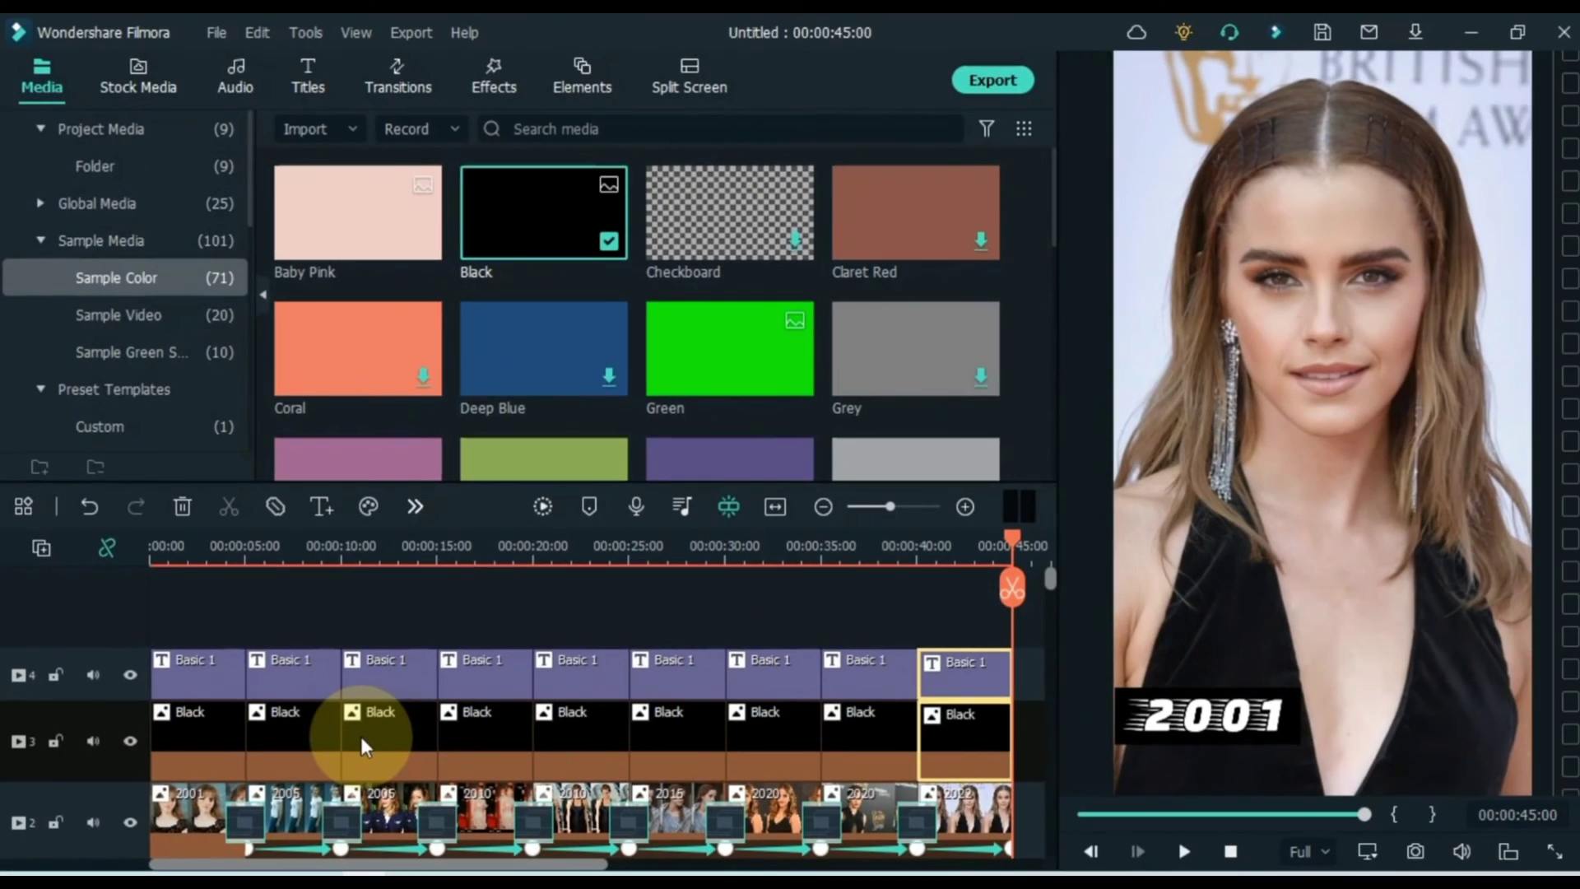
# Retype the next year titles to match their photos, starting with 2010
pyautogui.click(277, 553)
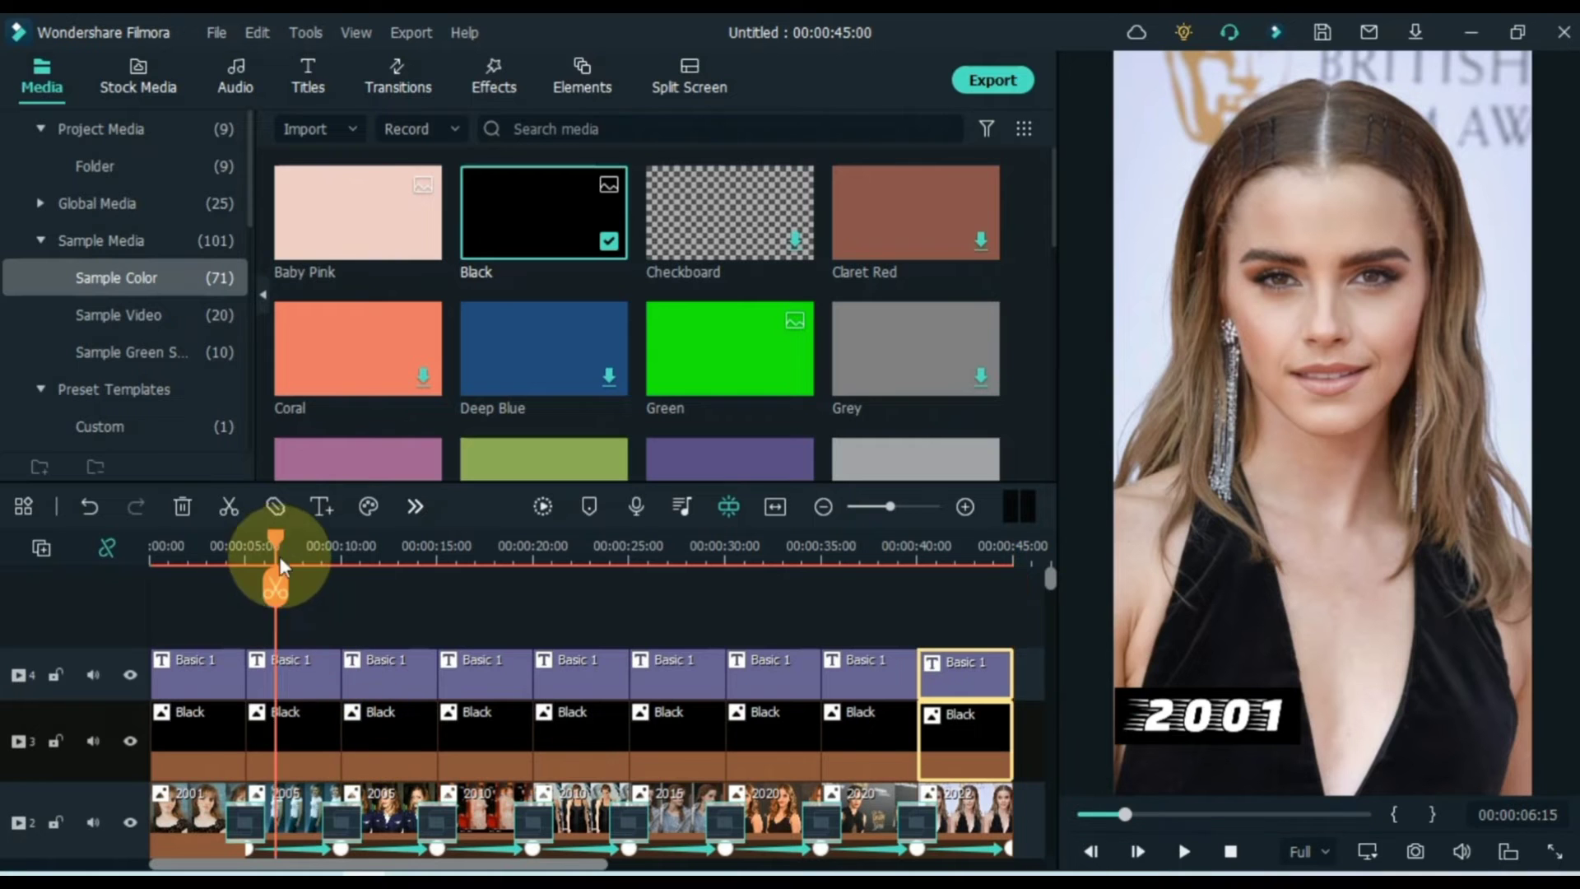
pyautogui.click(309, 664)
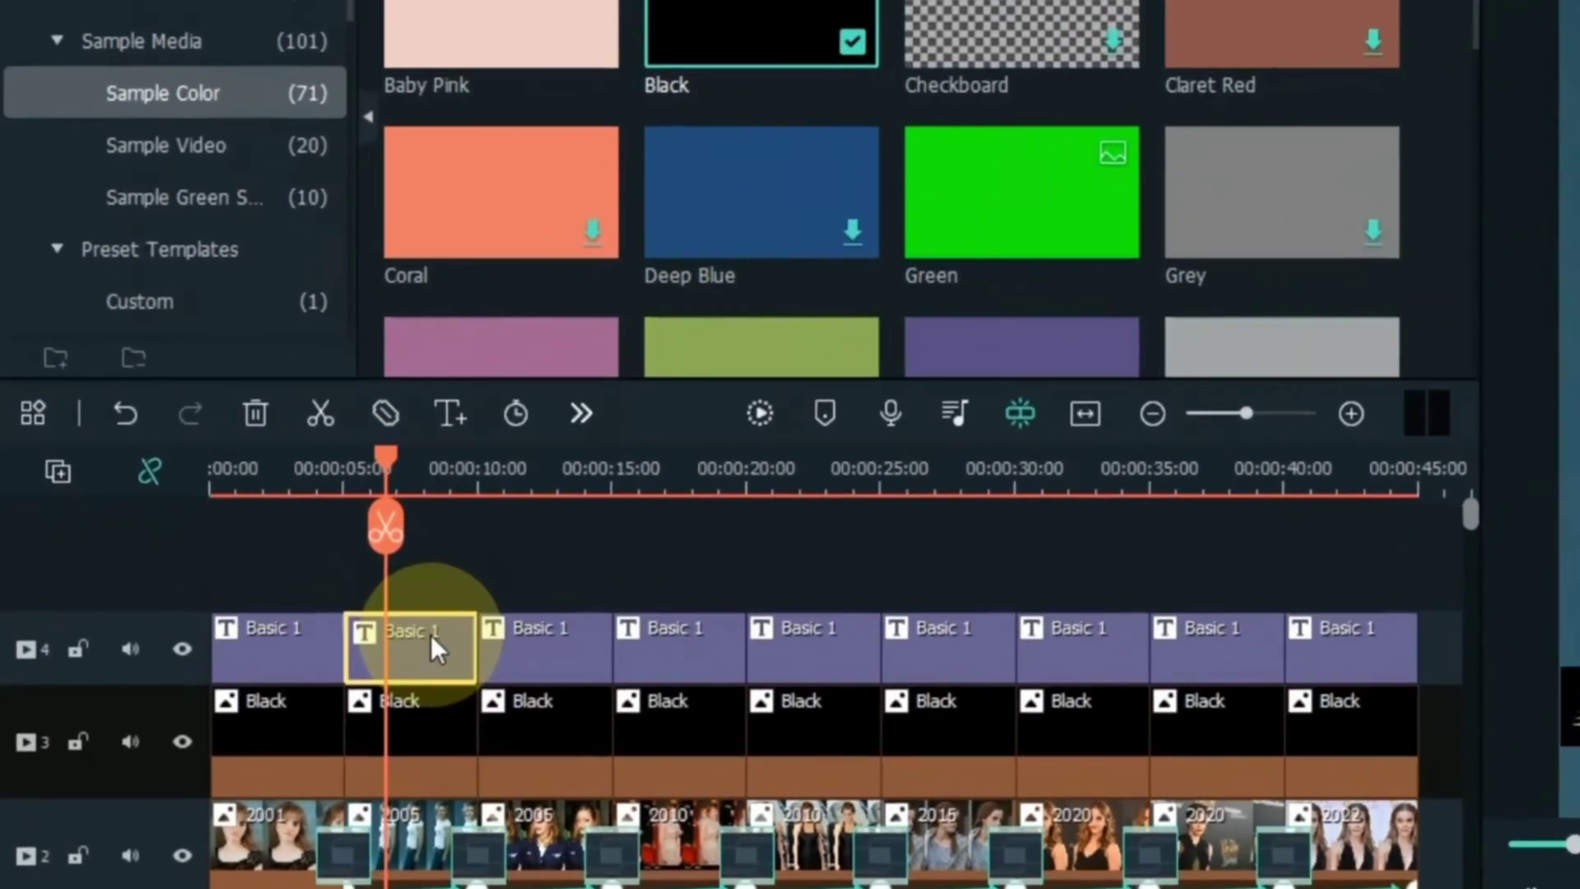
pyautogui.doubleClick(431, 635)
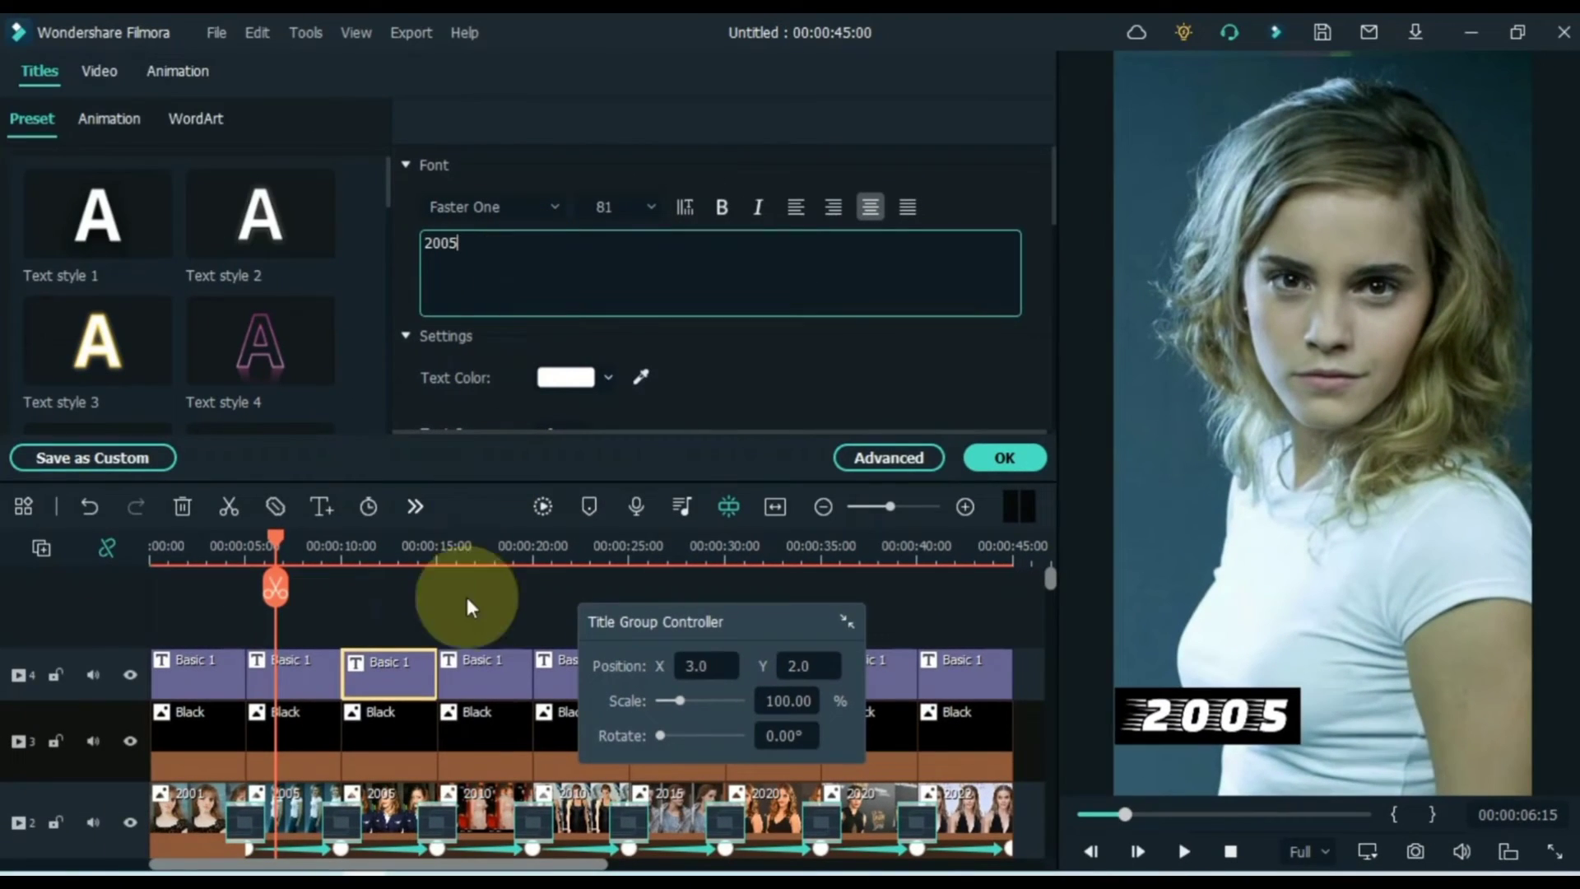
pyautogui.click(465, 594)
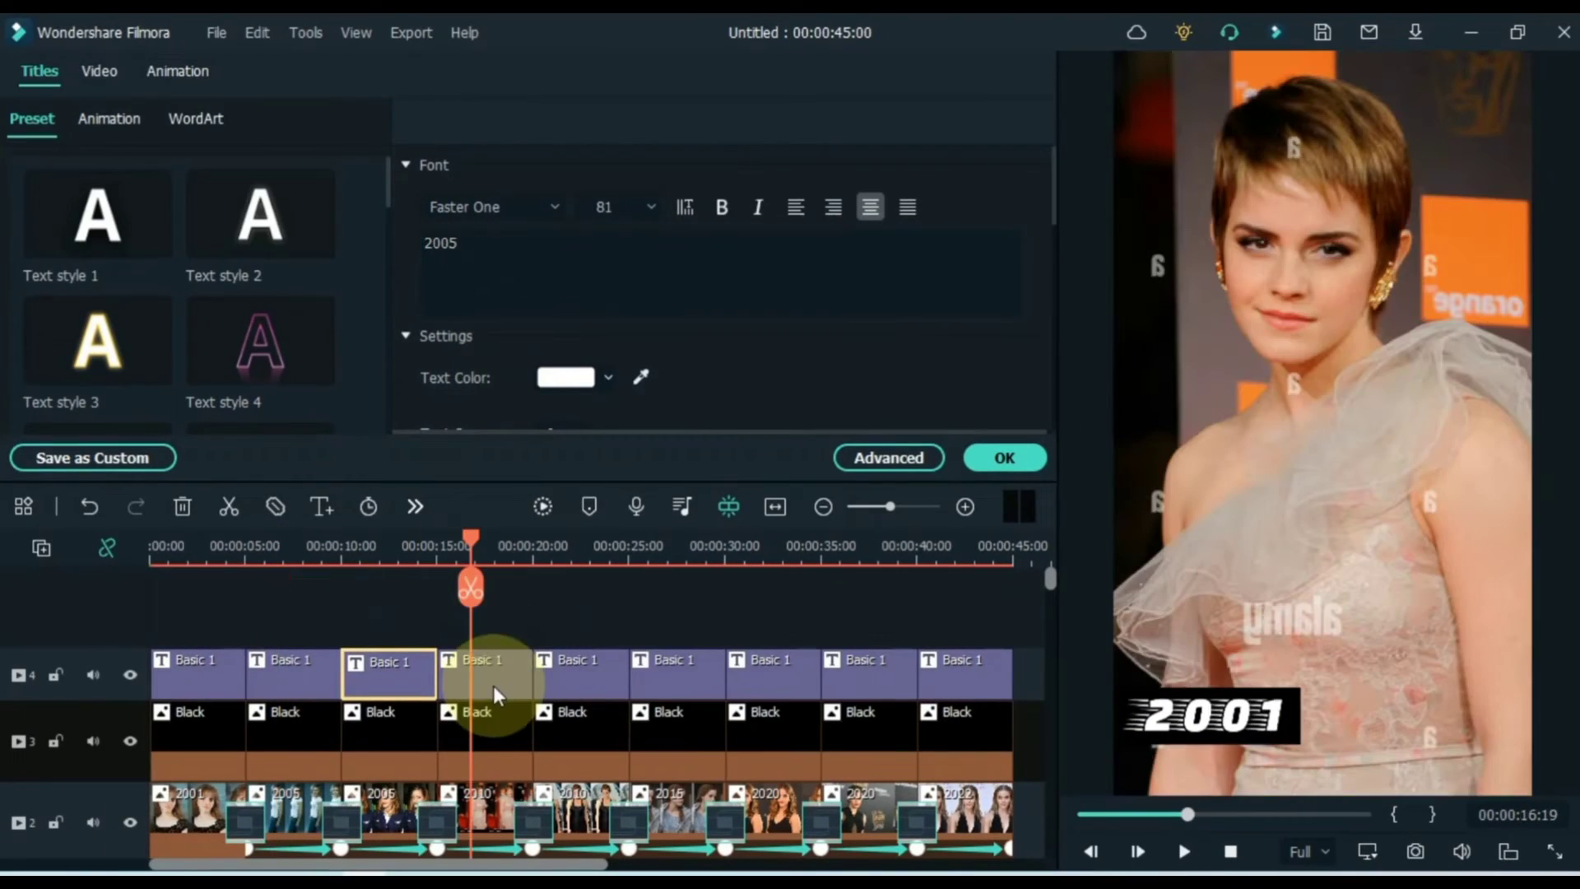
pyautogui.click(492, 684)
pyautogui.click(500, 247)
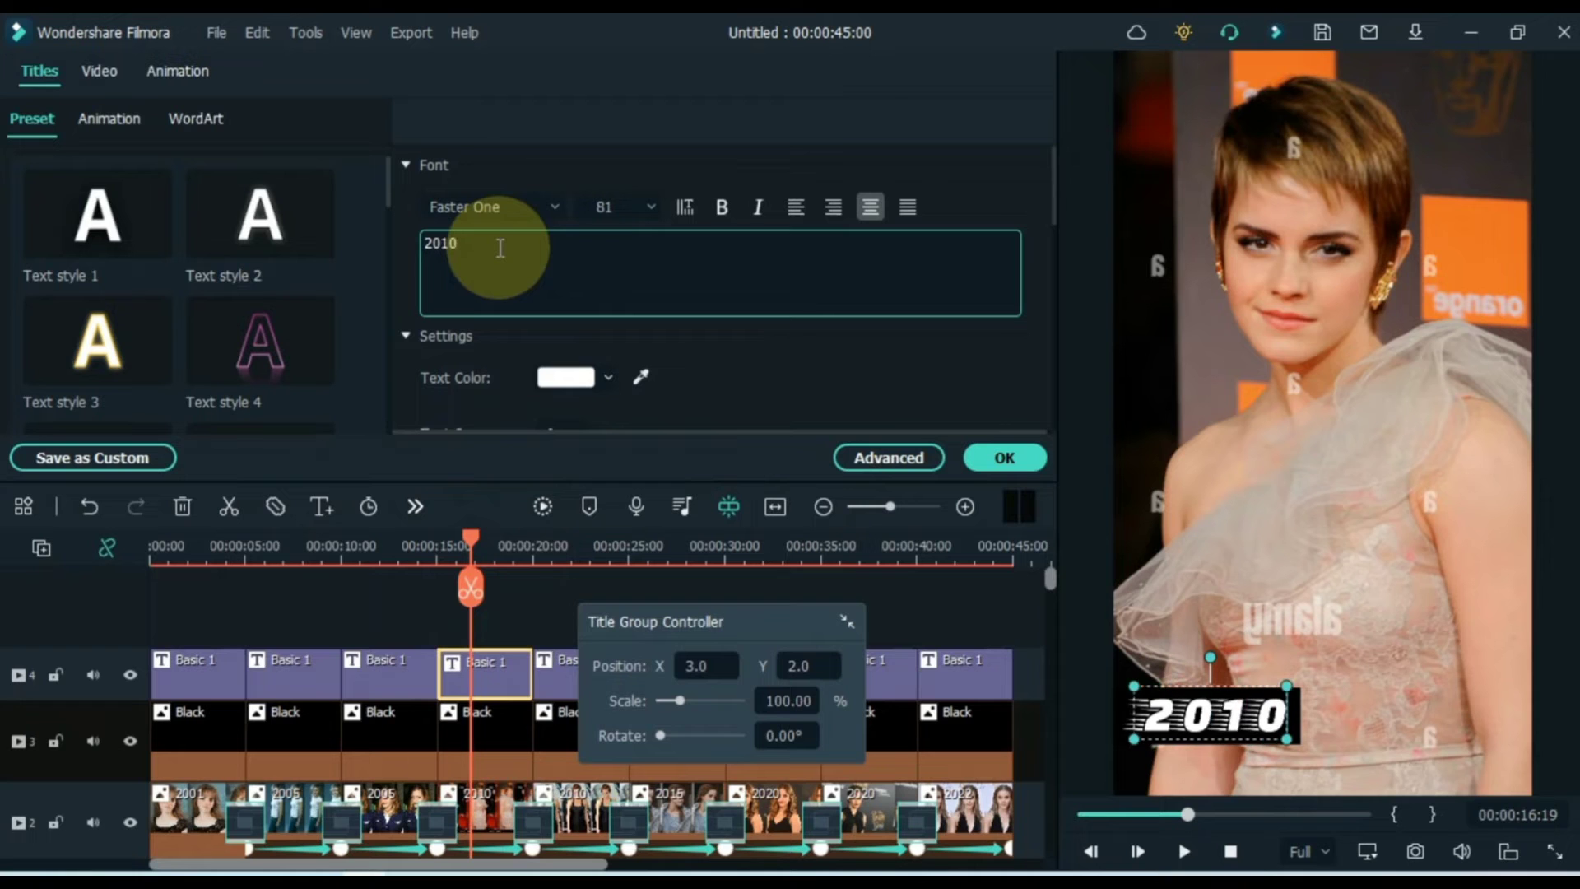
pyautogui.moveTo(643, 620); pyautogui.dragTo(140, 453)
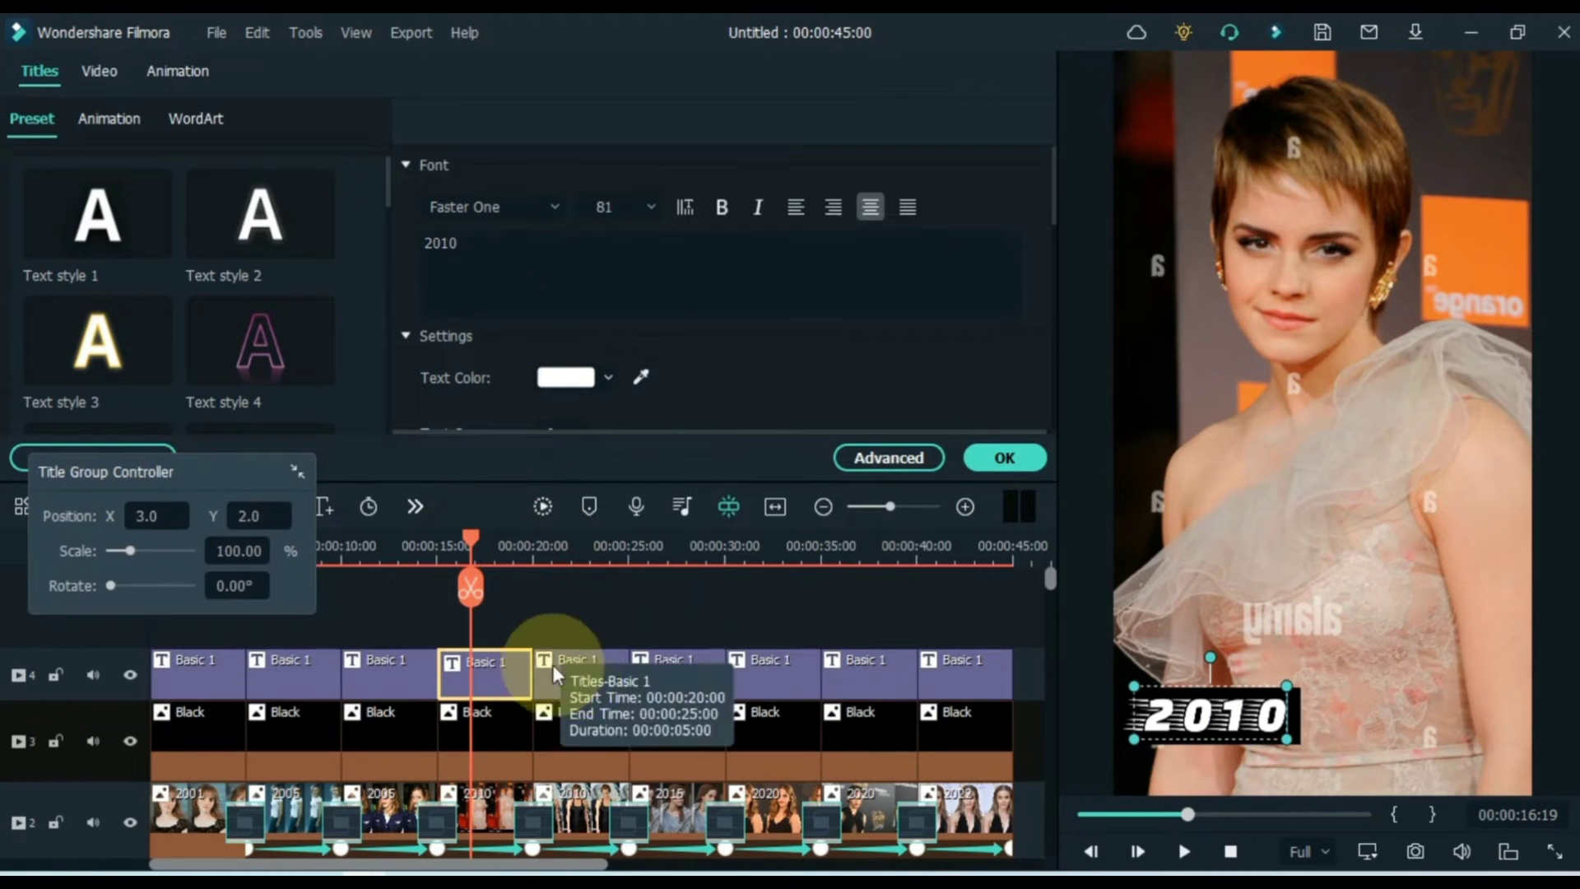
pyautogui.click(568, 593)
pyautogui.click(604, 673)
pyautogui.click(551, 268)
pyautogui.press('BackSpace')
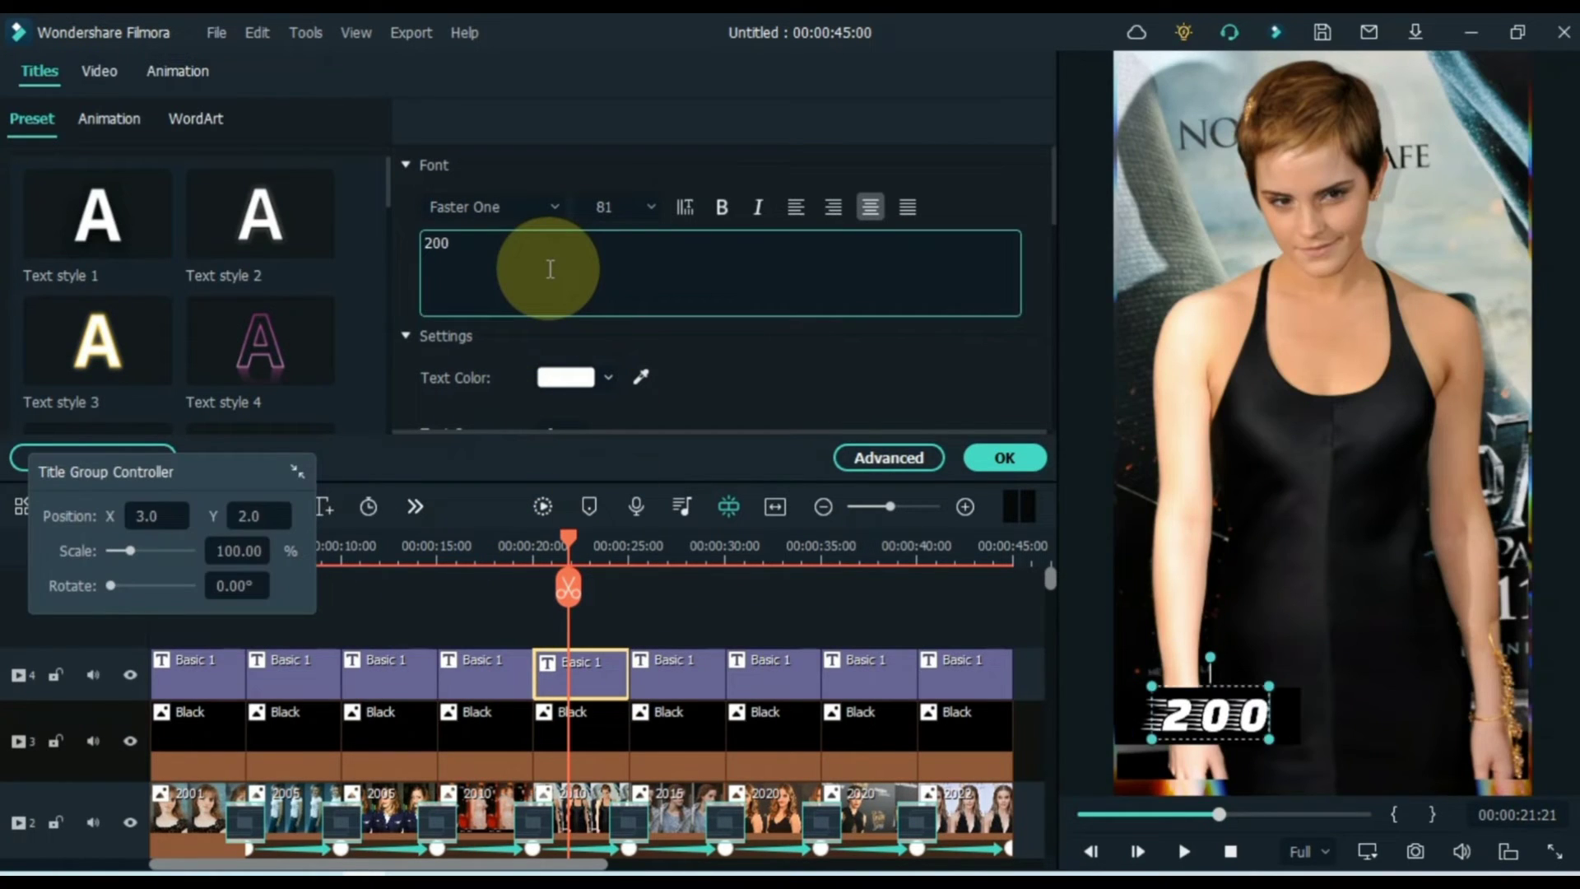
# Relabel the titles over the 2015, 2020 and 2022 photos and confirm with OK
pyautogui.click(671, 576)
pyautogui.click(689, 658)
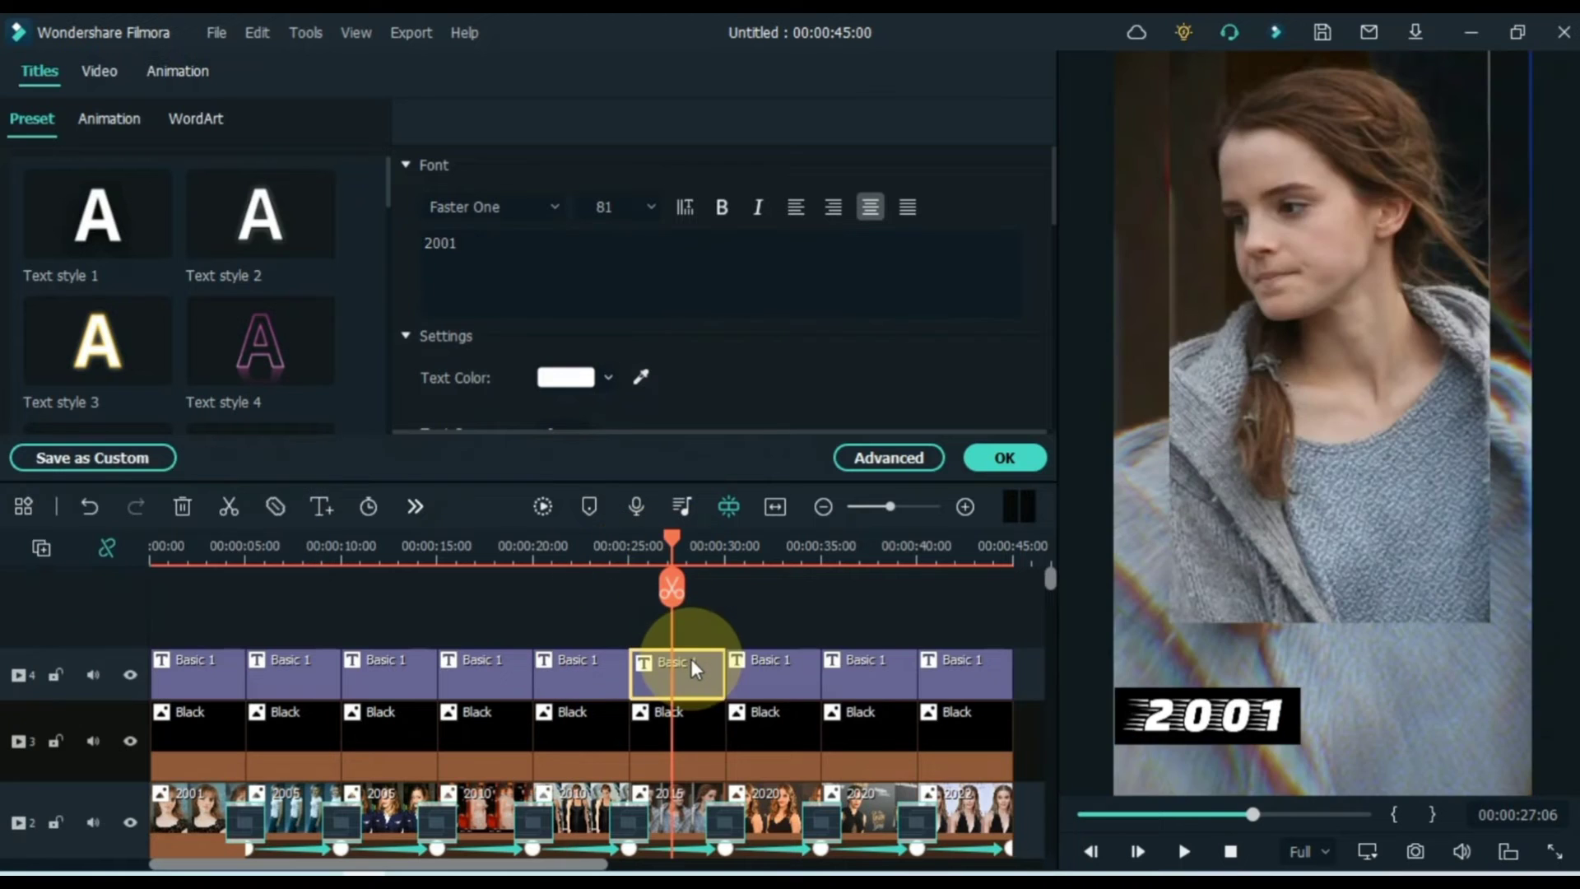
pyautogui.click(505, 258)
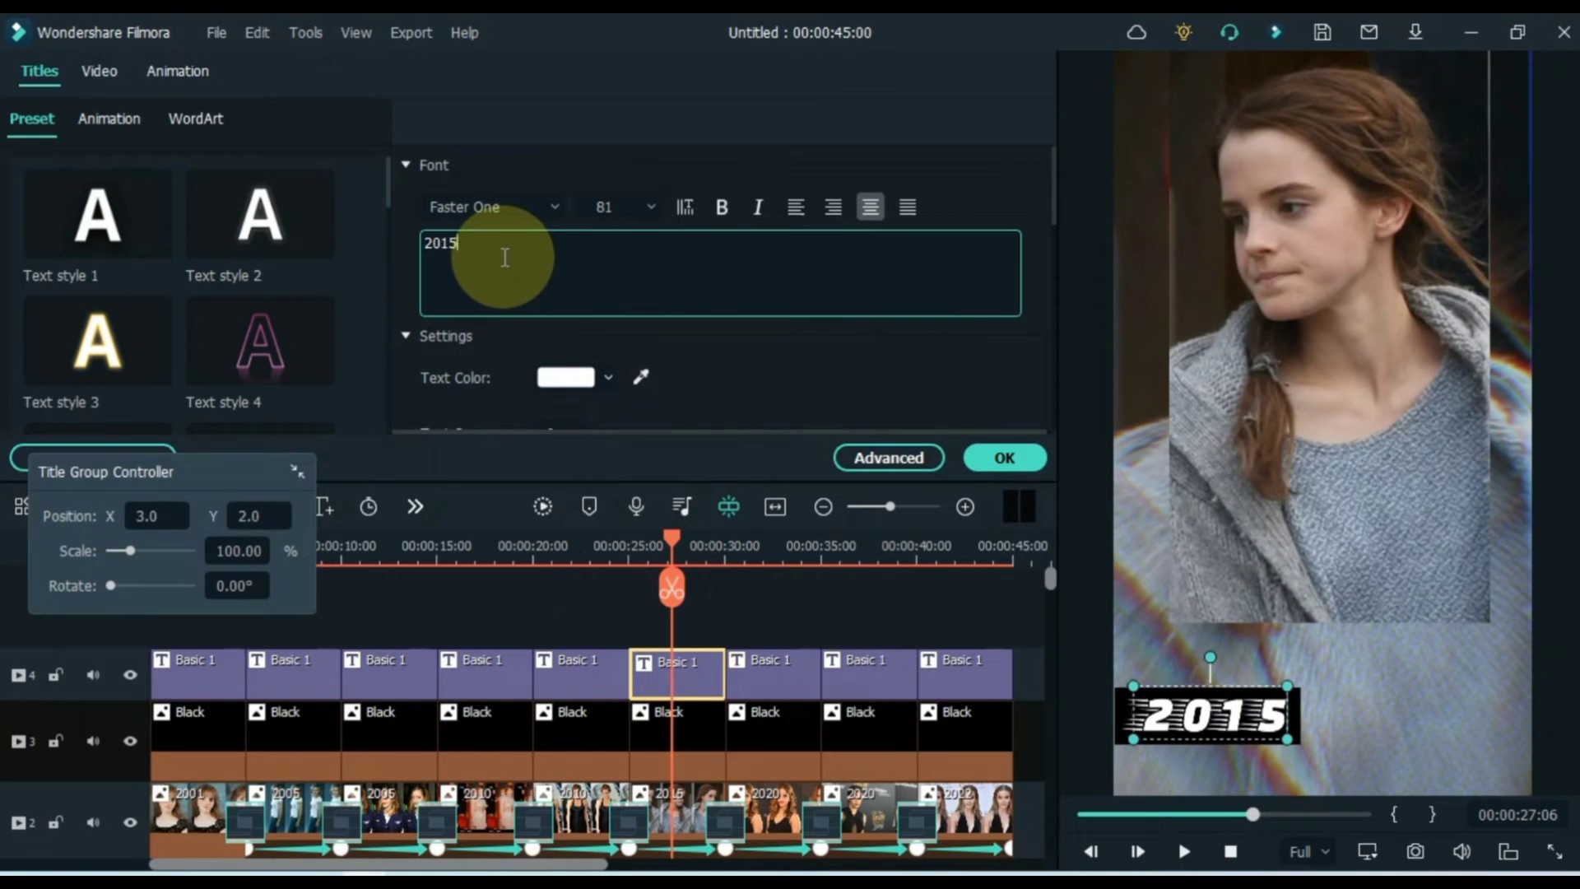
pyautogui.click(763, 576)
pyautogui.click(783, 668)
pyautogui.click(518, 249)
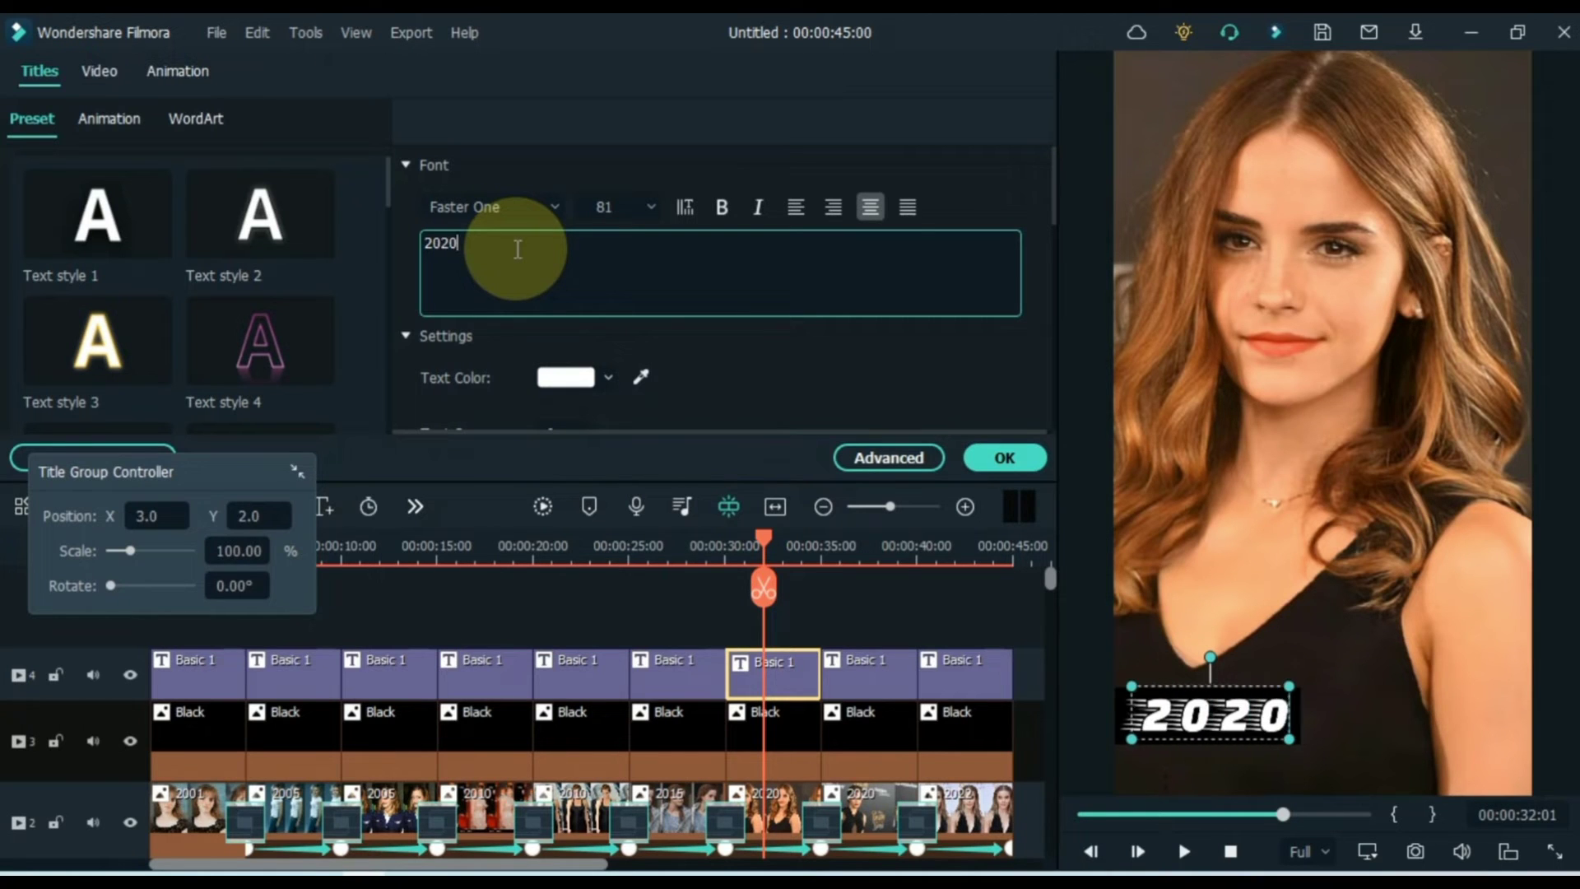
pyautogui.click(866, 571)
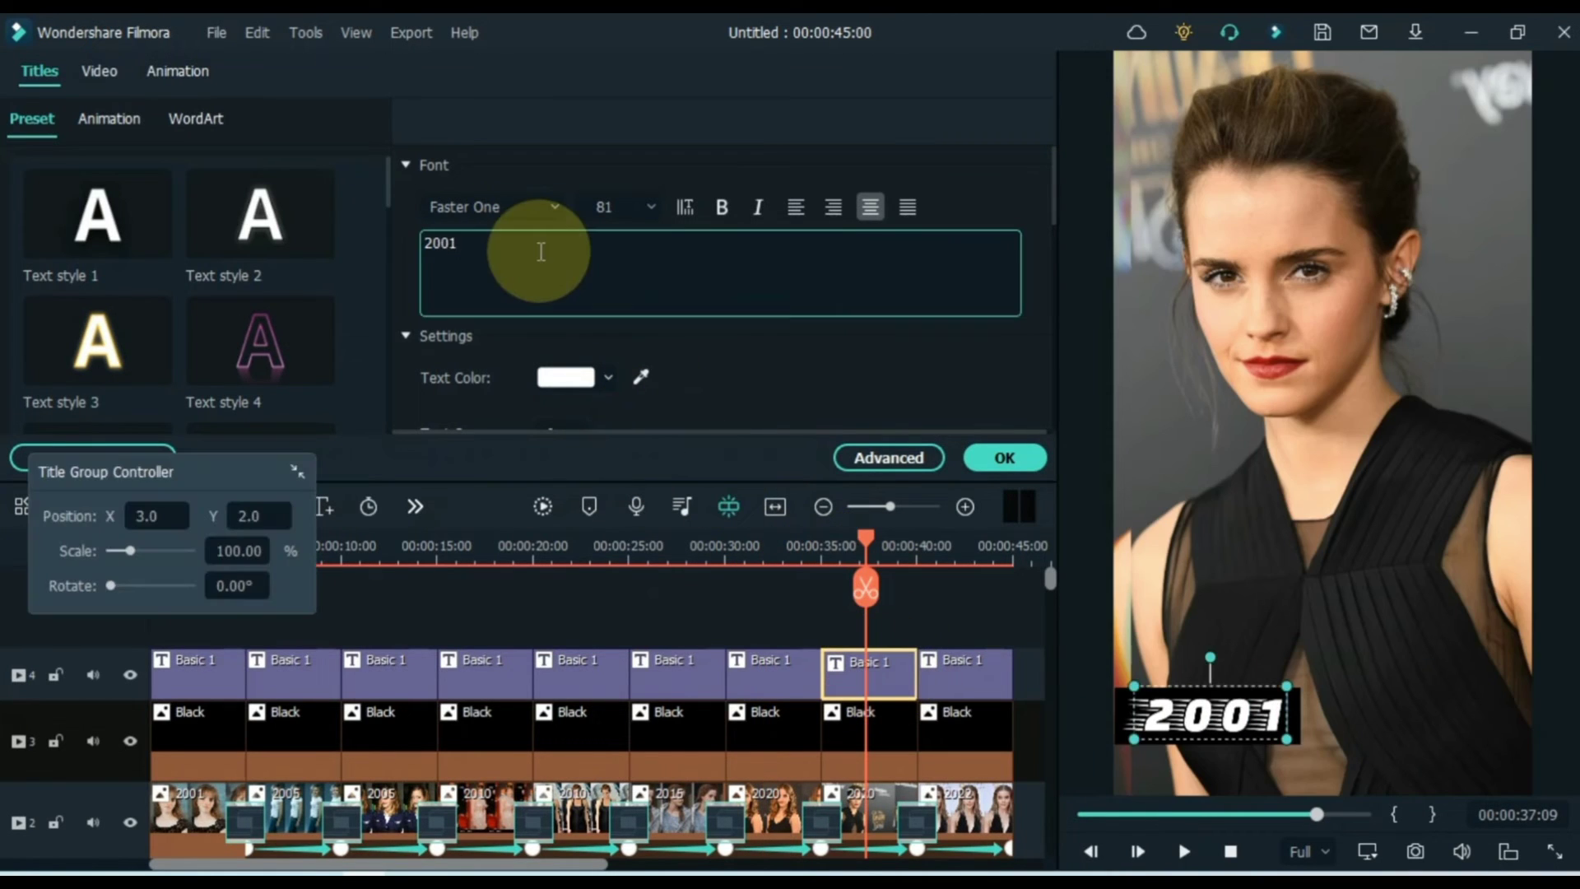
pyautogui.click(967, 562)
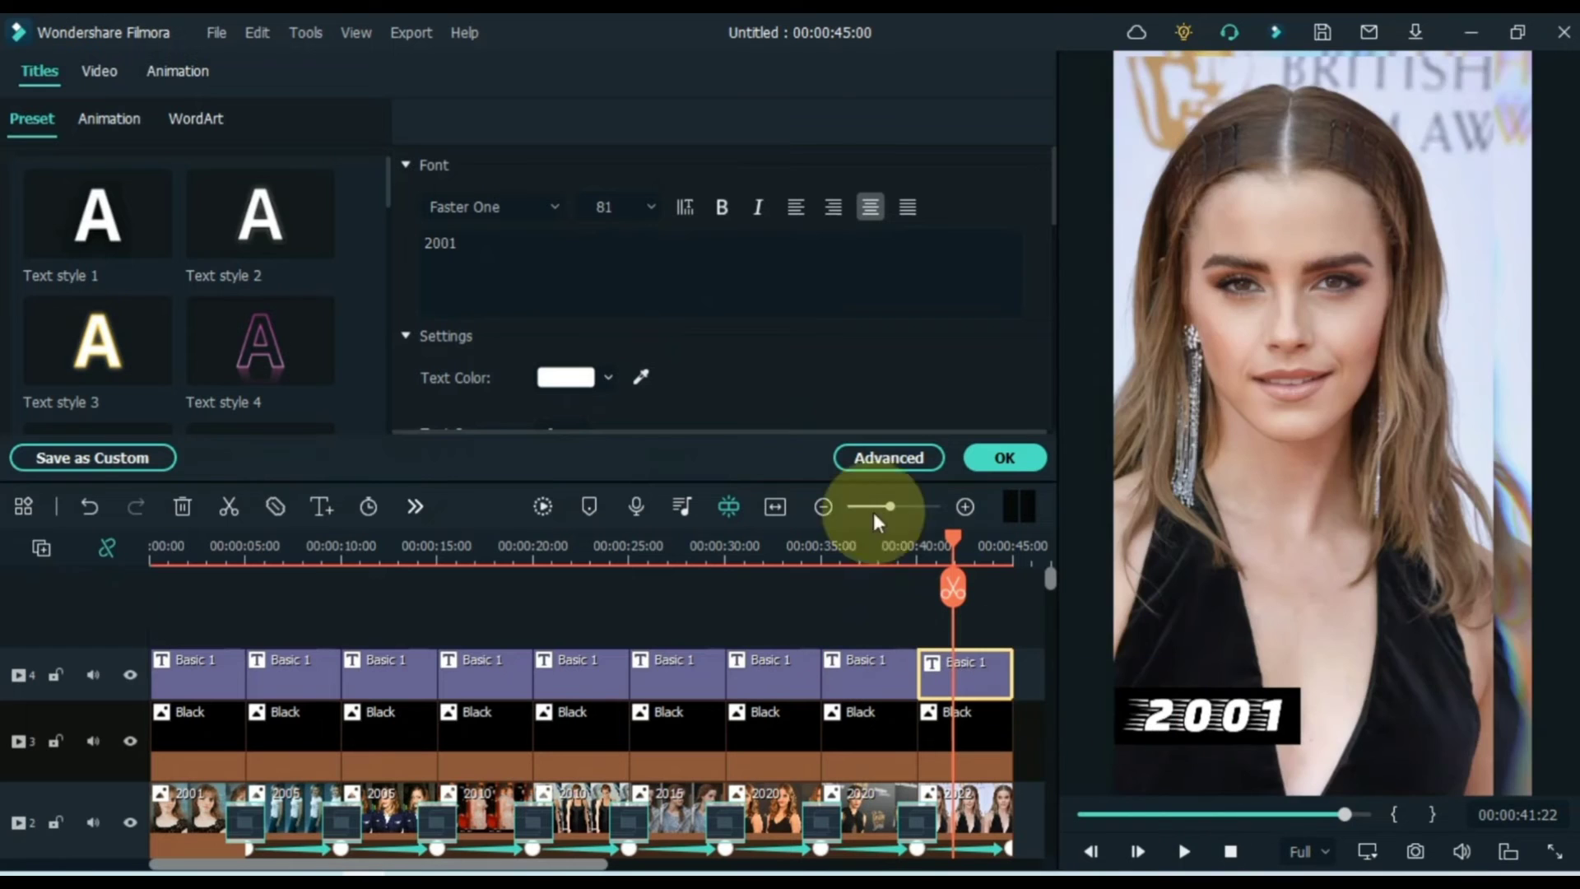
pyautogui.click(591, 262)
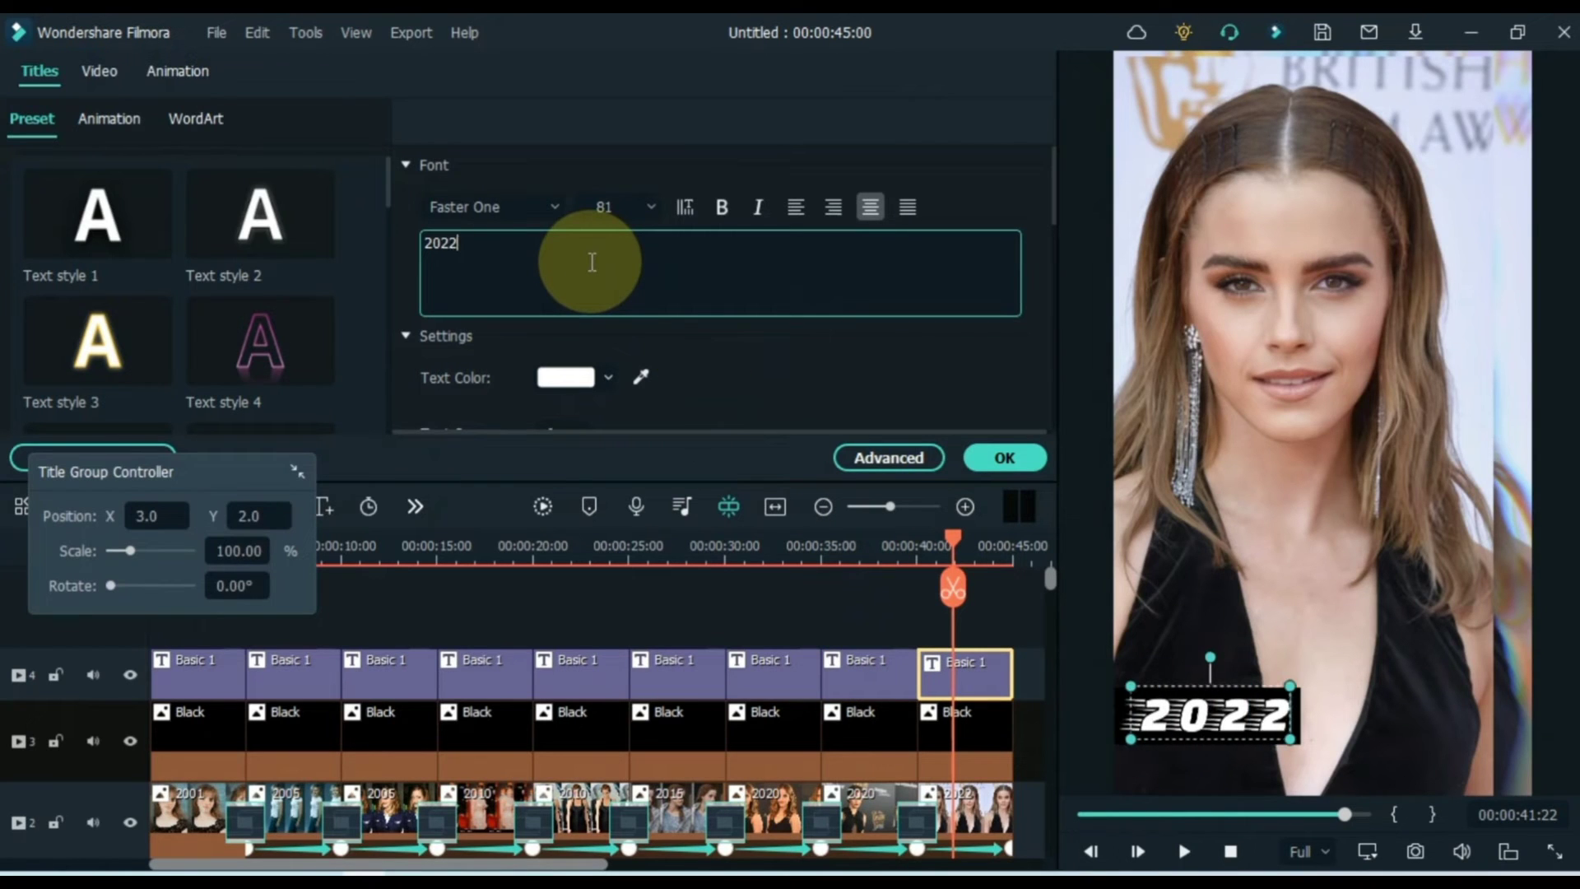
pyautogui.click(890, 614)
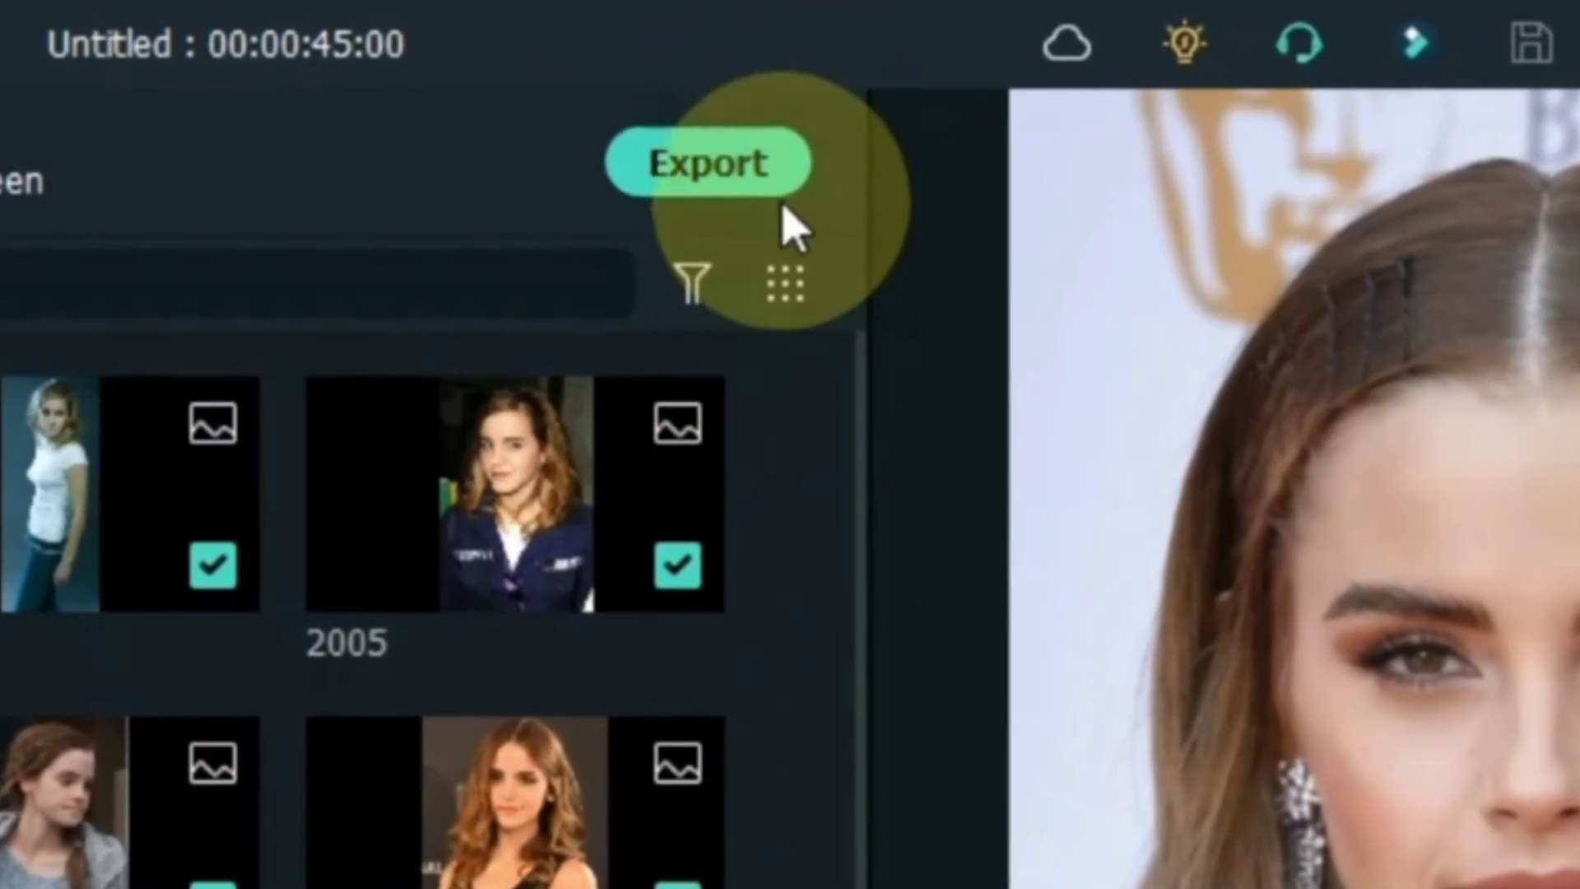
# Export the project as My video, a 1080x1920 MP4, and open its output folder
pyautogui.click(767, 174)
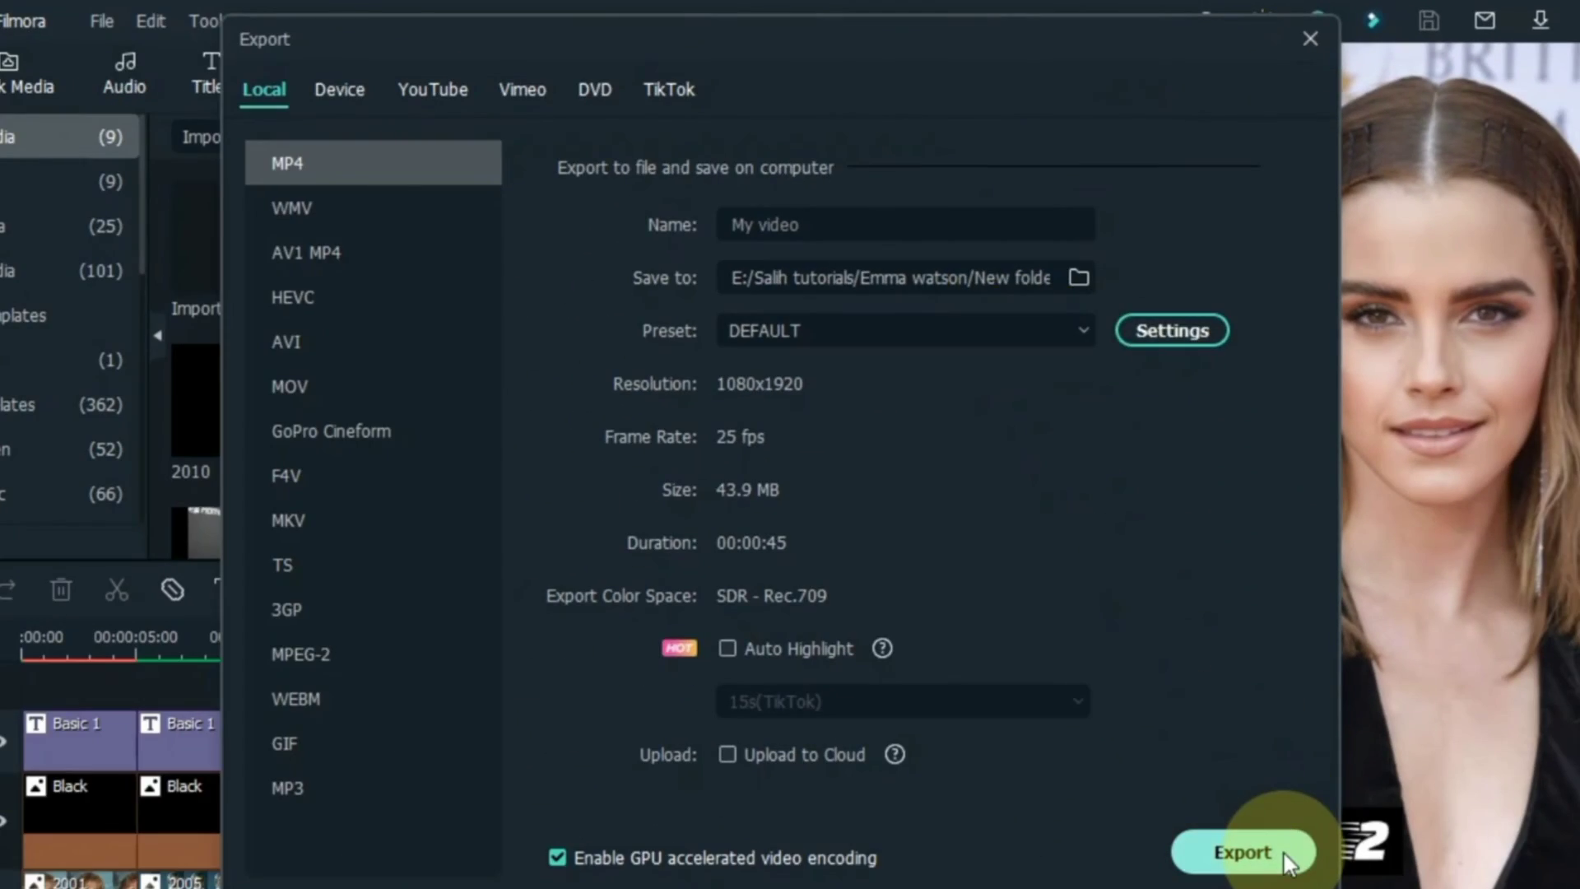
pyautogui.click(1284, 856)
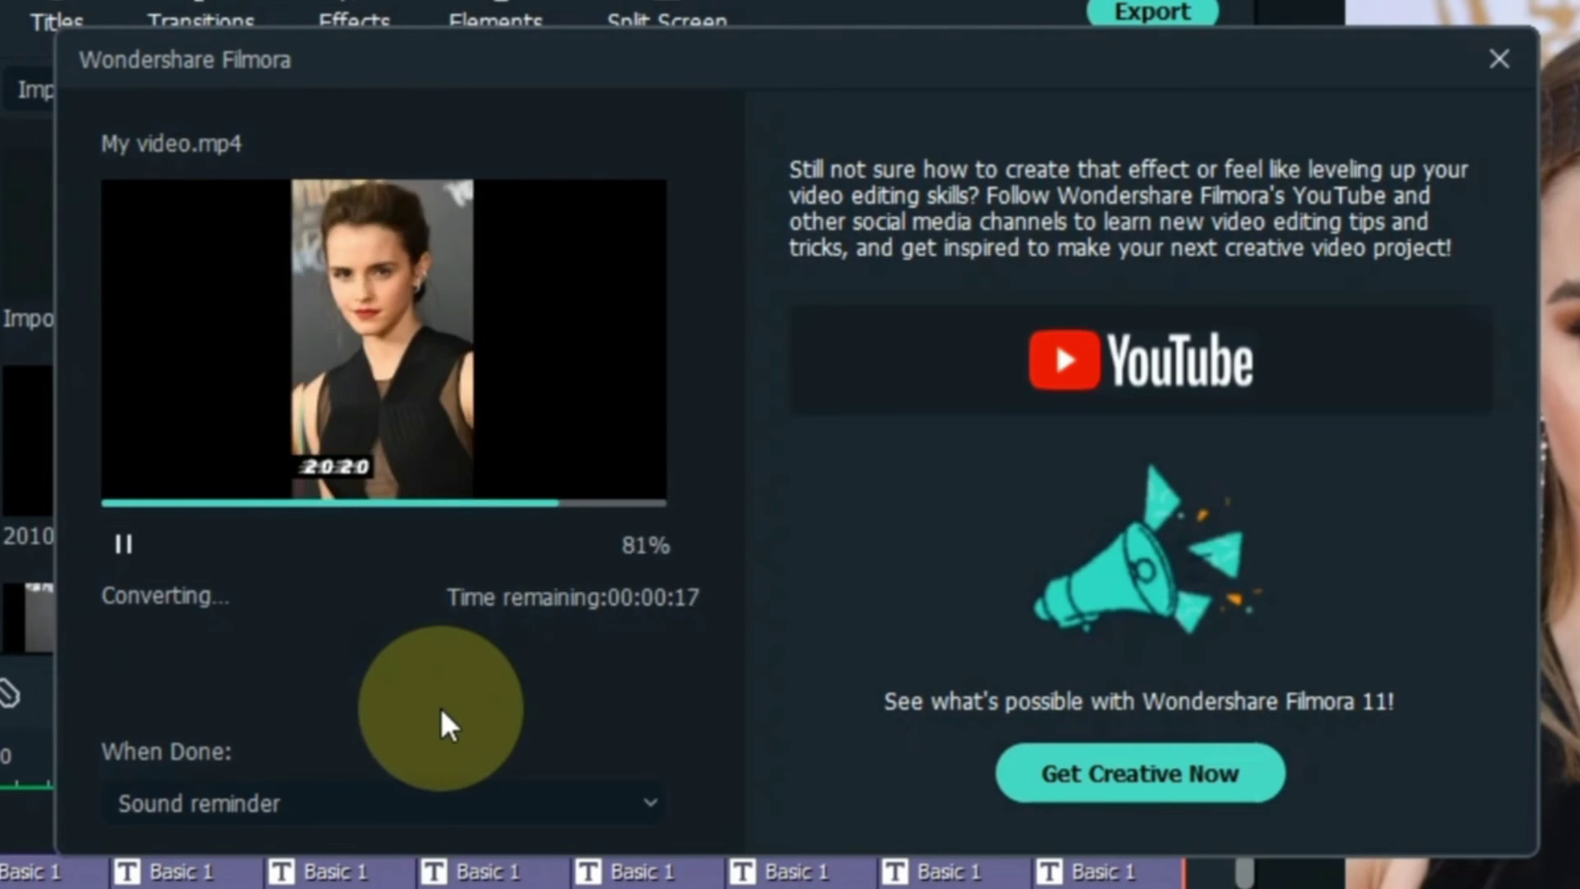
pyautogui.click(265, 791)
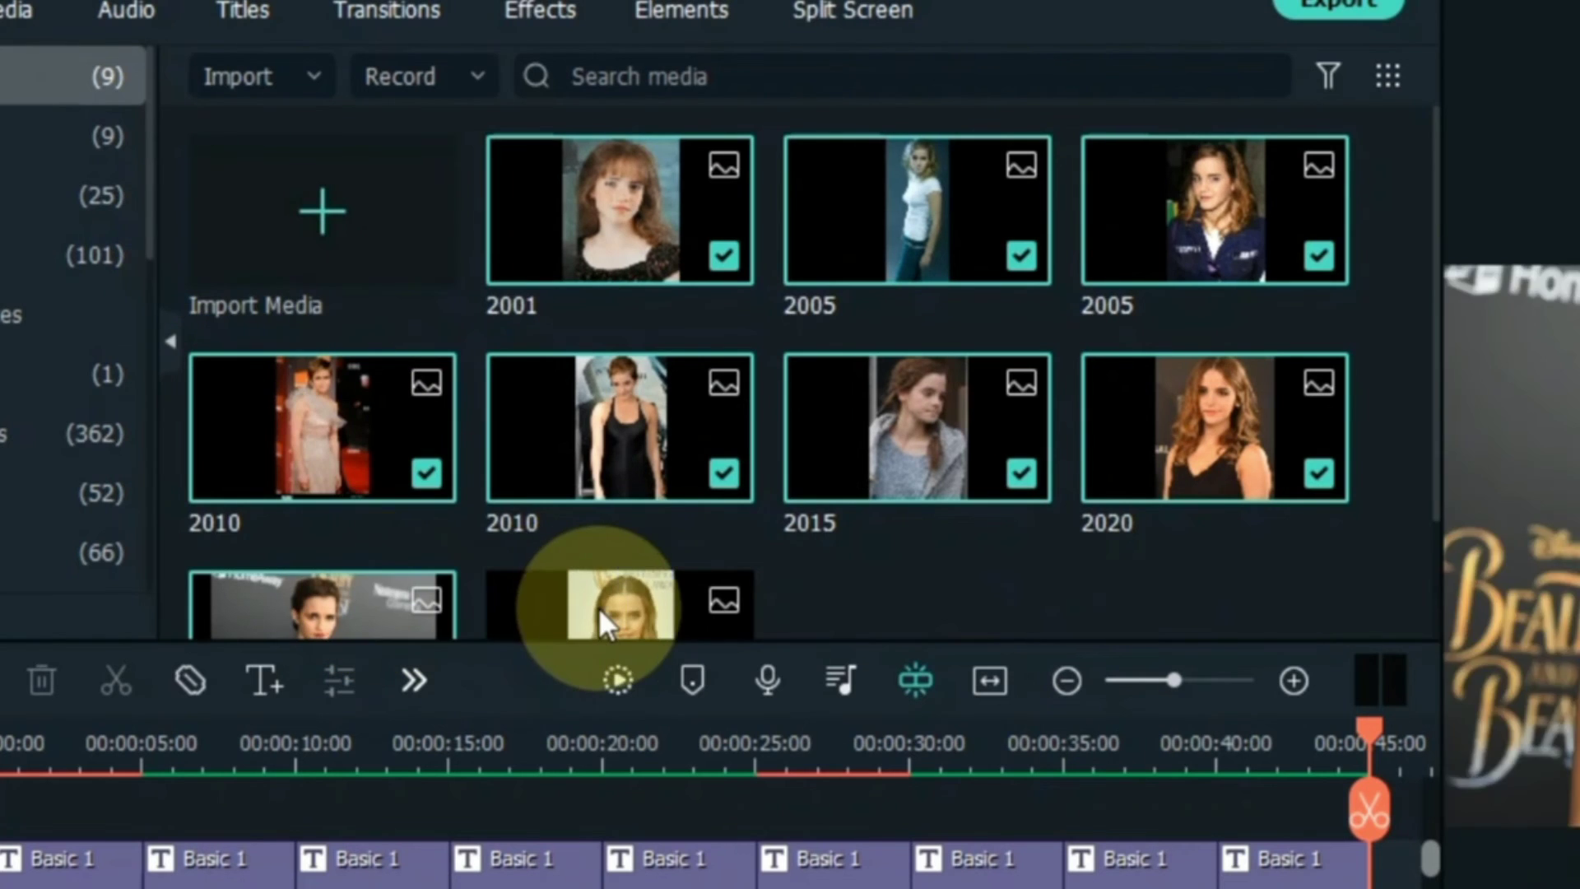
# Remove the old photos from the media library and delete every clip on the timeline
pyautogui.scroll(-2, 599, 624)
pyautogui.press('Delete')
pyautogui.click(1091, 610)
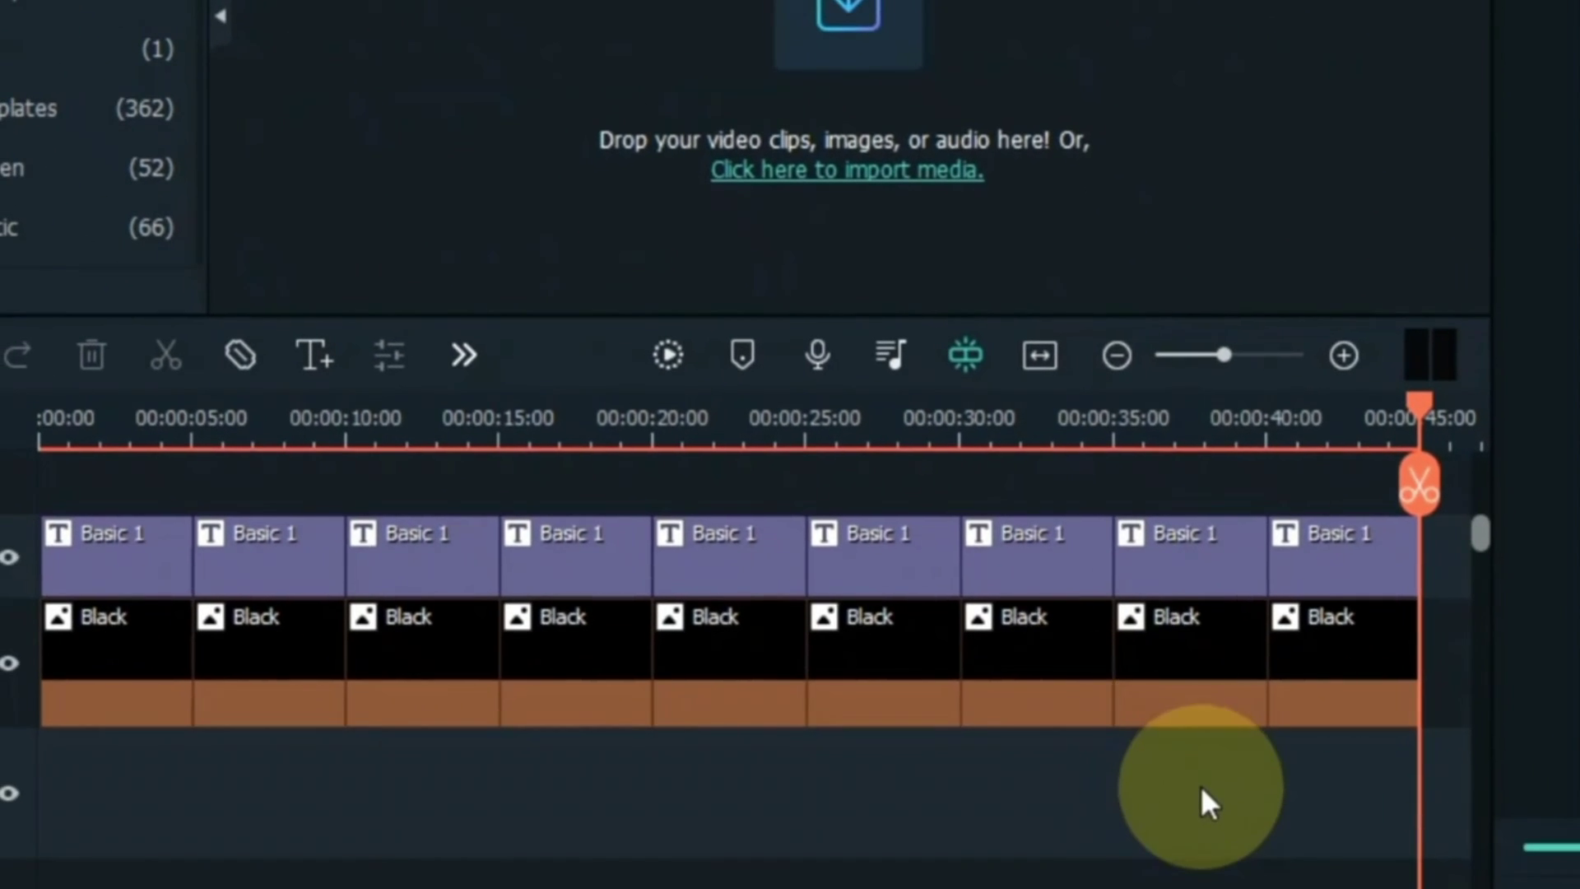
pyautogui.hotkey('ctrl', 'a')
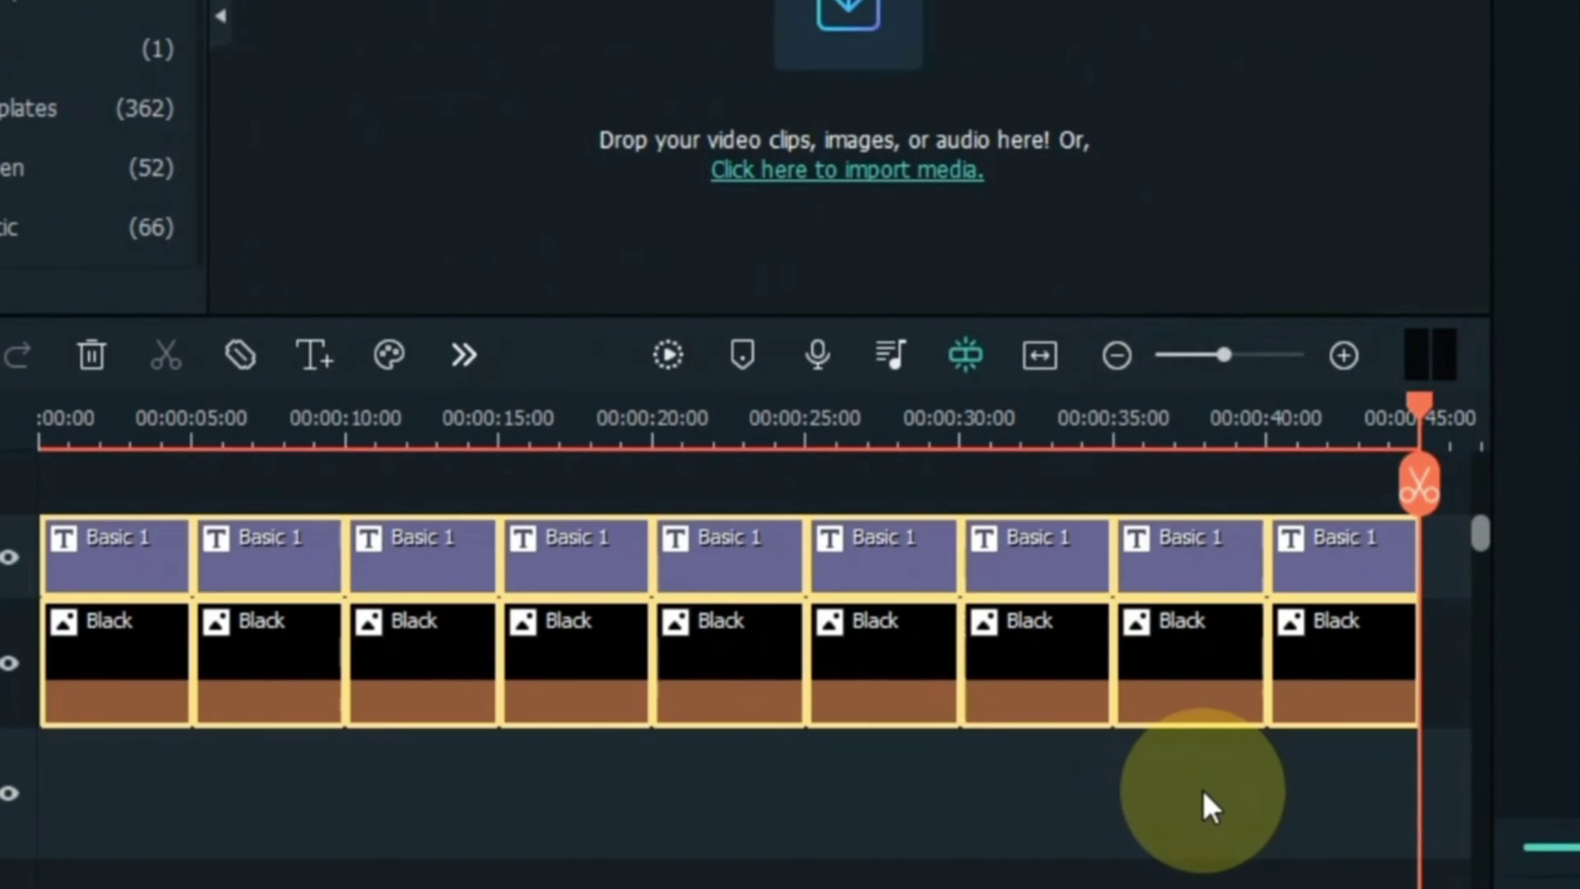
pyautogui.press('Delete')
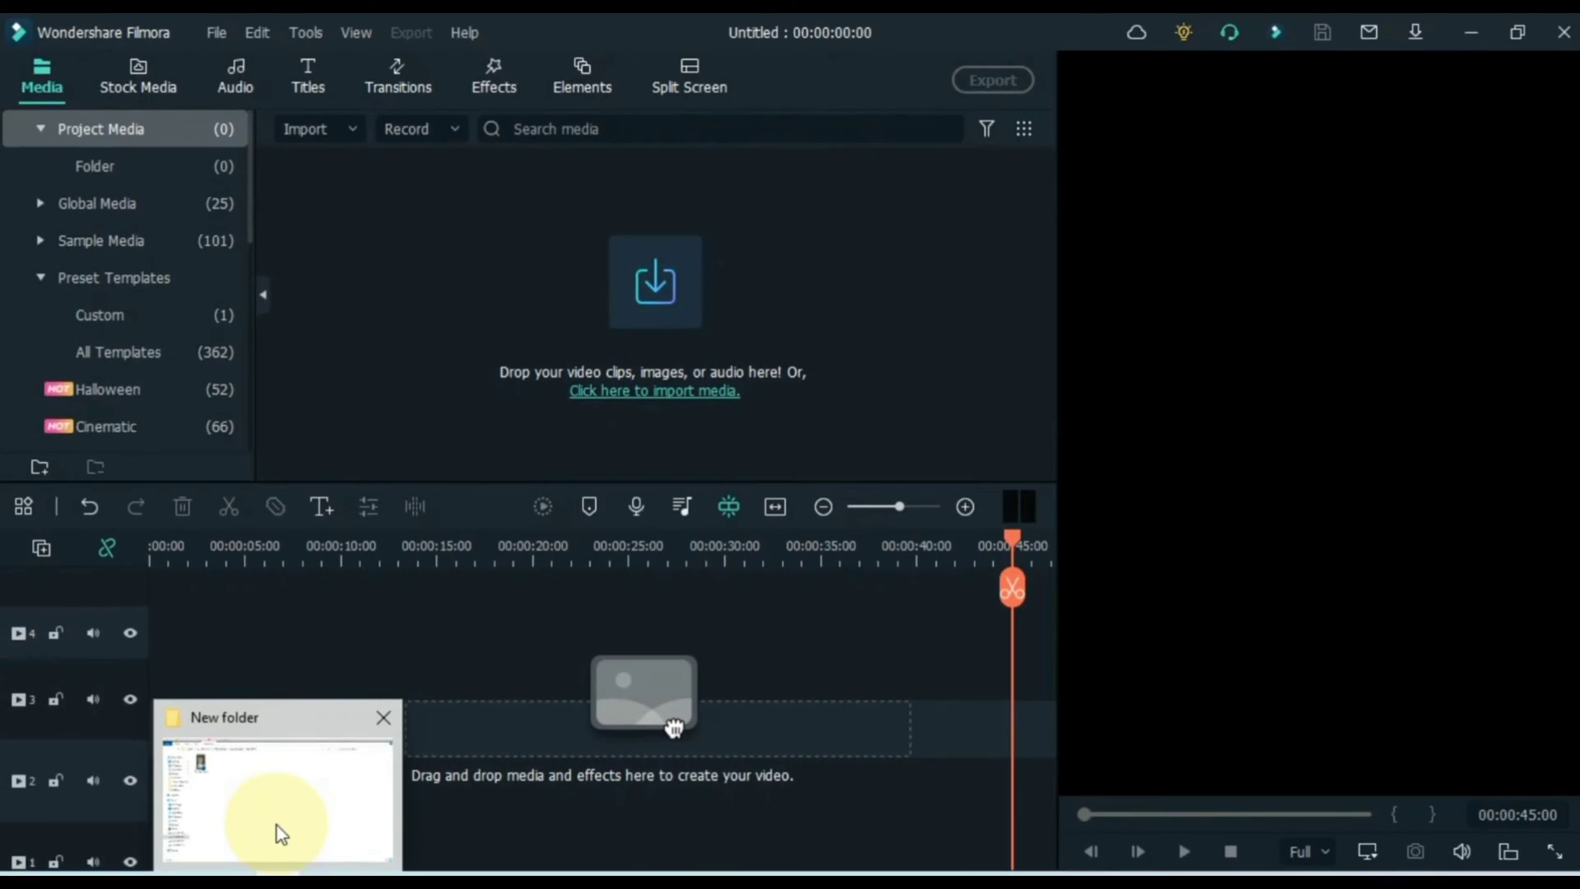
# Import the exported My video into the media library and place it on track 3
pyautogui.click(237, 877)
pyautogui.moveTo(382, 299); pyautogui.dragTo(673, 726)
pyautogui.moveTo(390, 817); pyautogui.dragTo(542, 393)
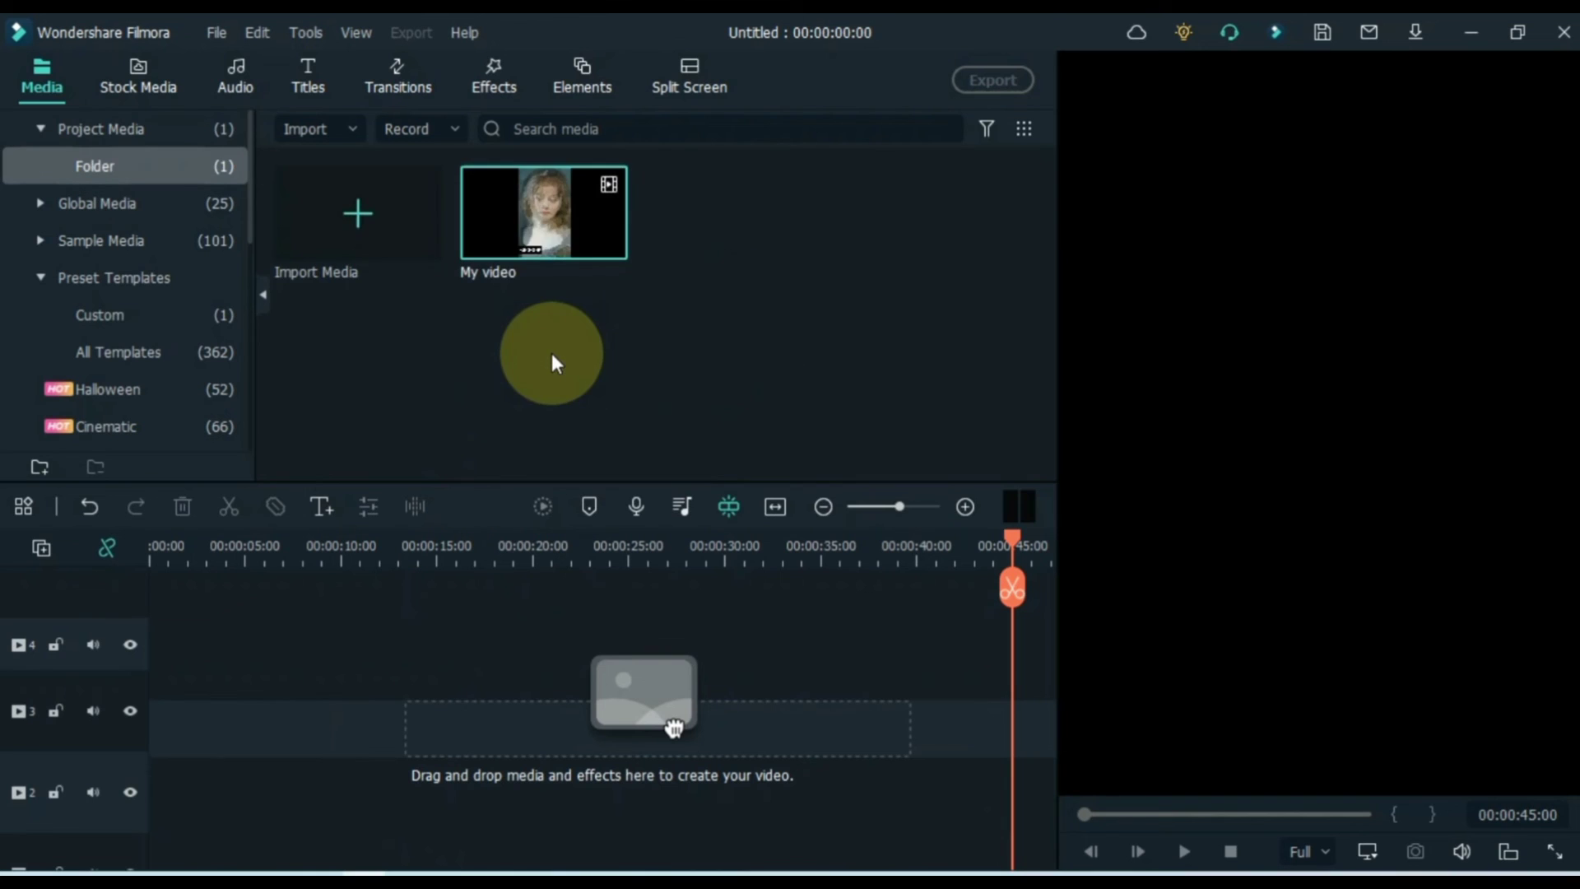
pyautogui.moveTo(543, 234); pyautogui.dragTo(148, 724)
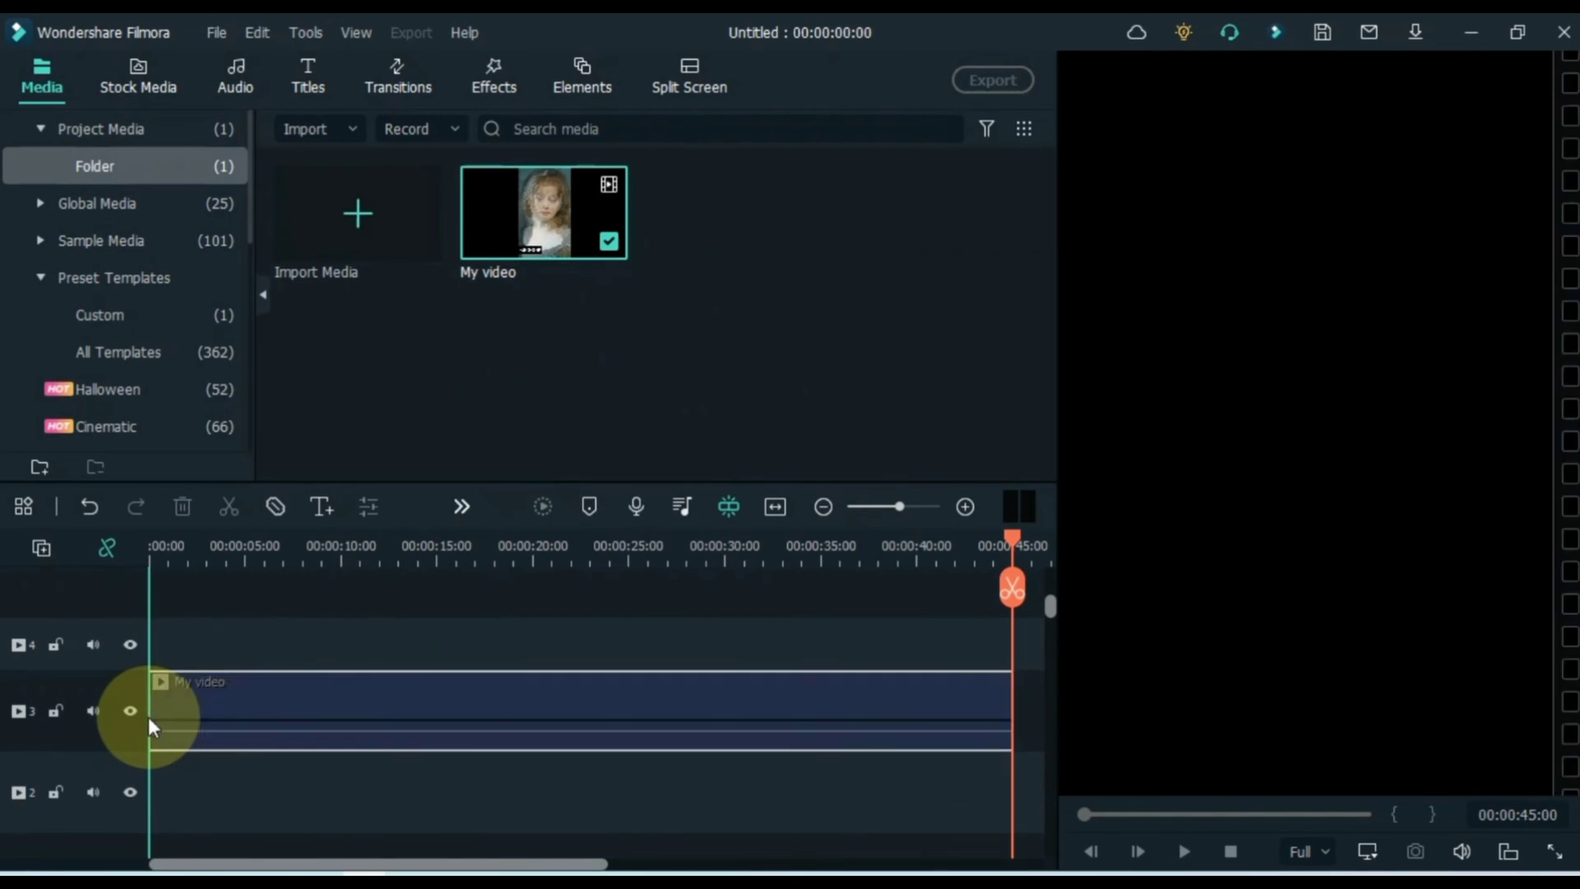
# Speed My video up to Fast 2x so the project lasts 00:00:22:13, then return to the start
pyautogui.click(388, 704)
pyautogui.click(414, 506)
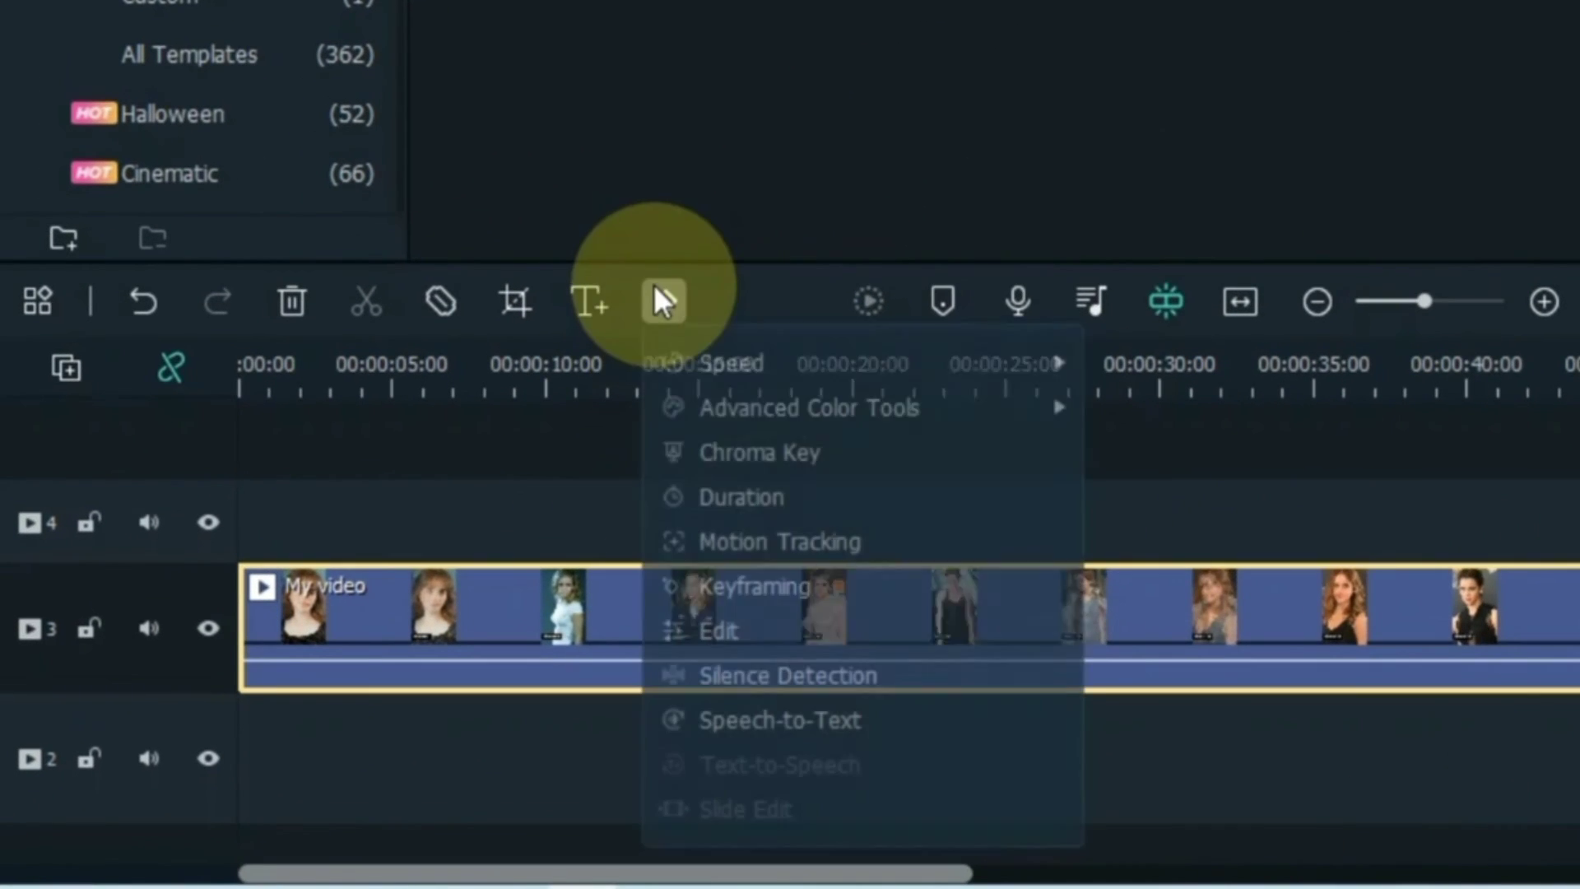
pyautogui.moveTo(750, 377)
pyautogui.moveTo(1309, 539)
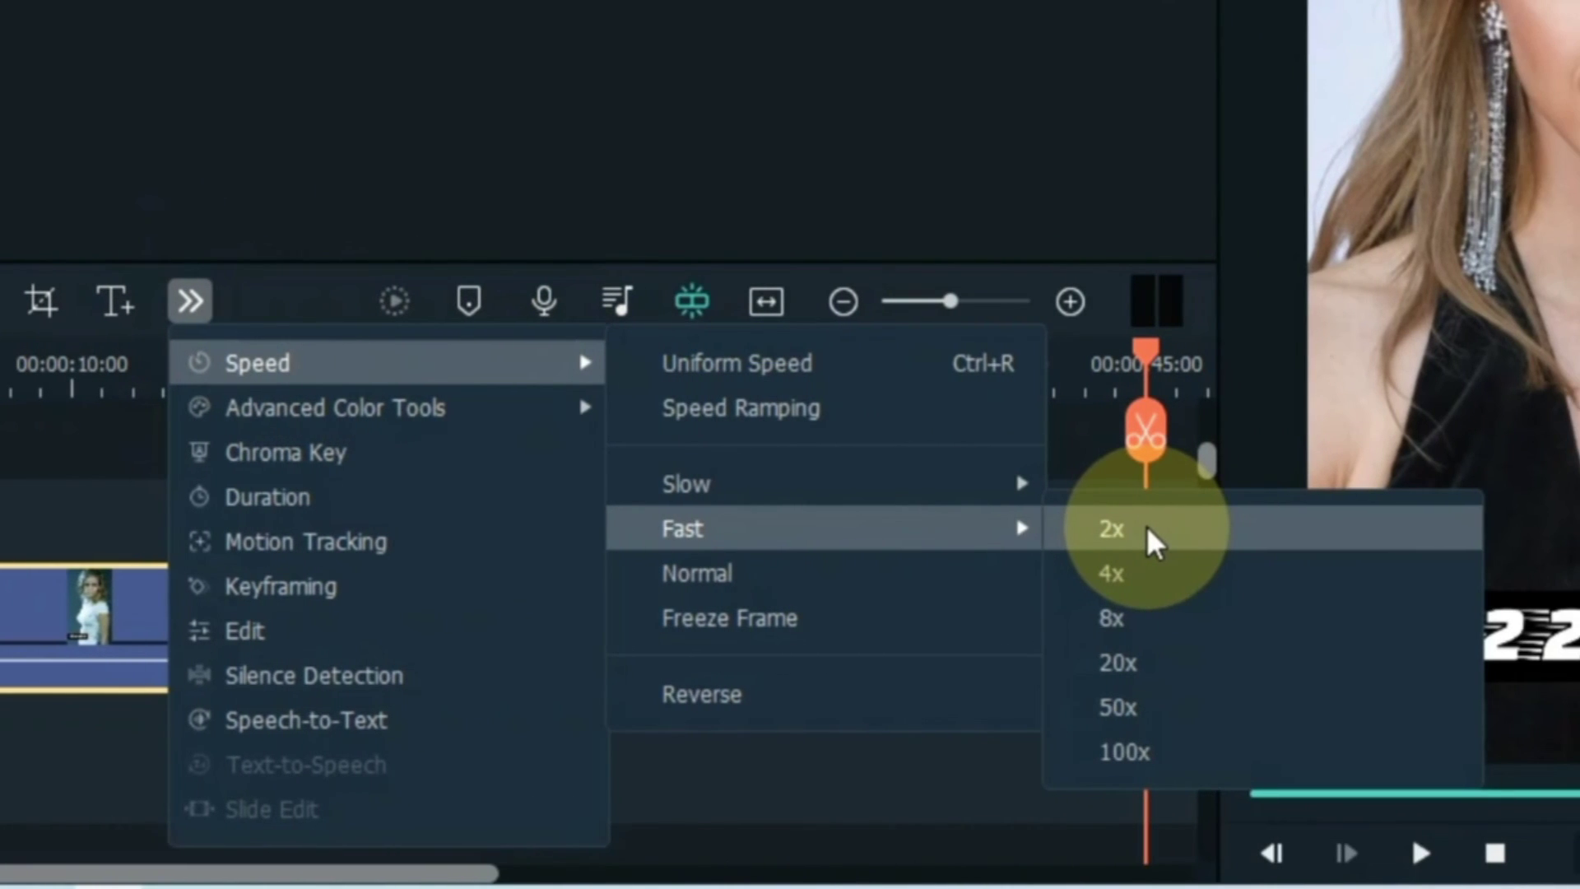
pyautogui.click(1147, 528)
pyautogui.press('Home')
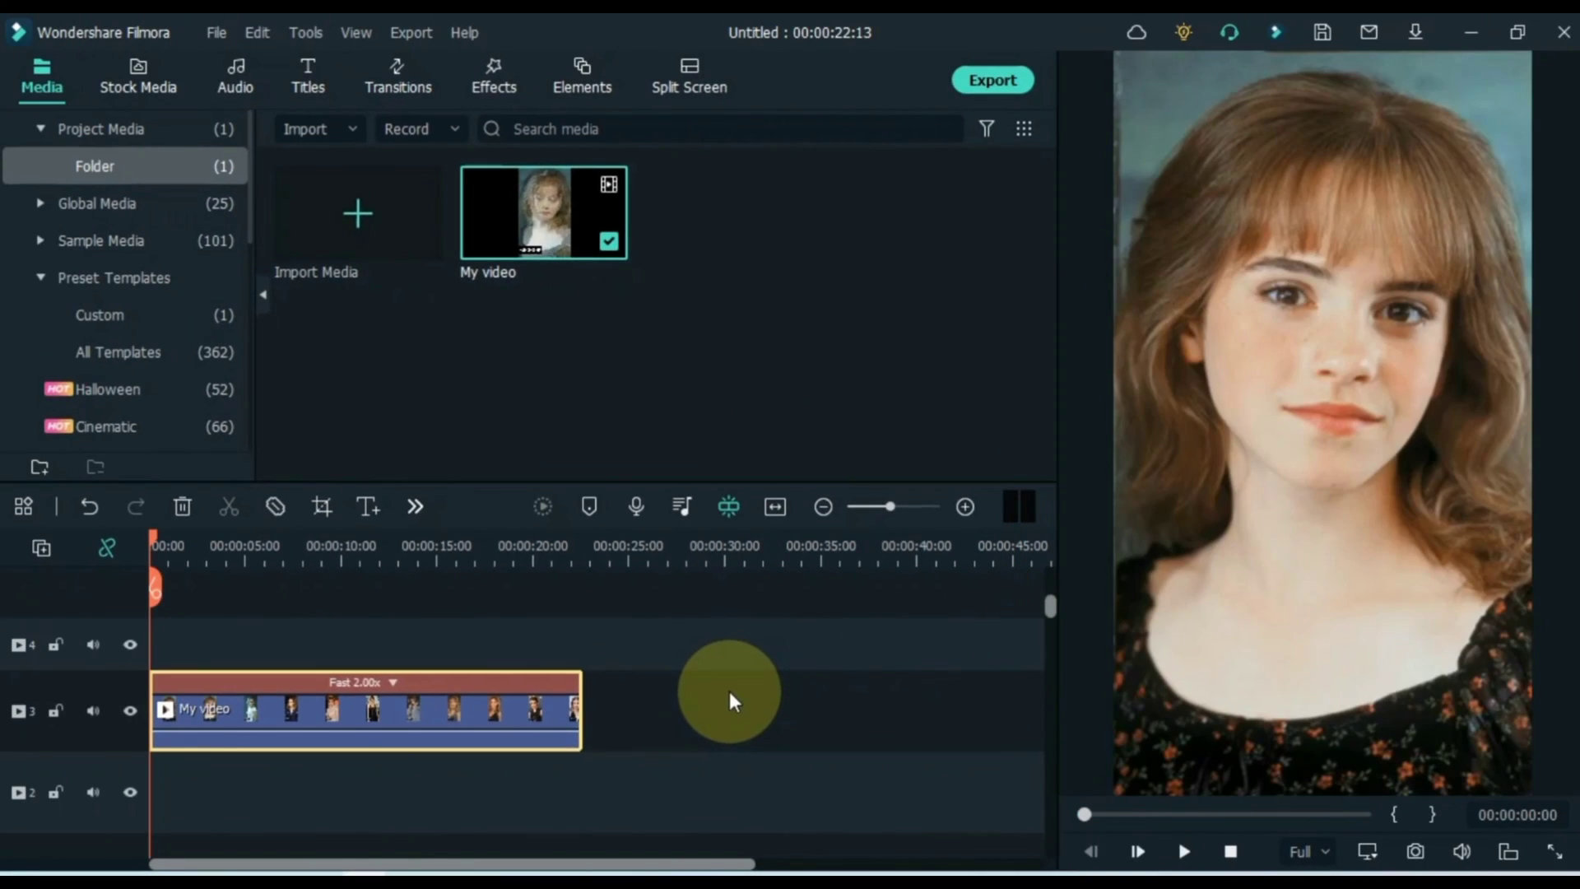